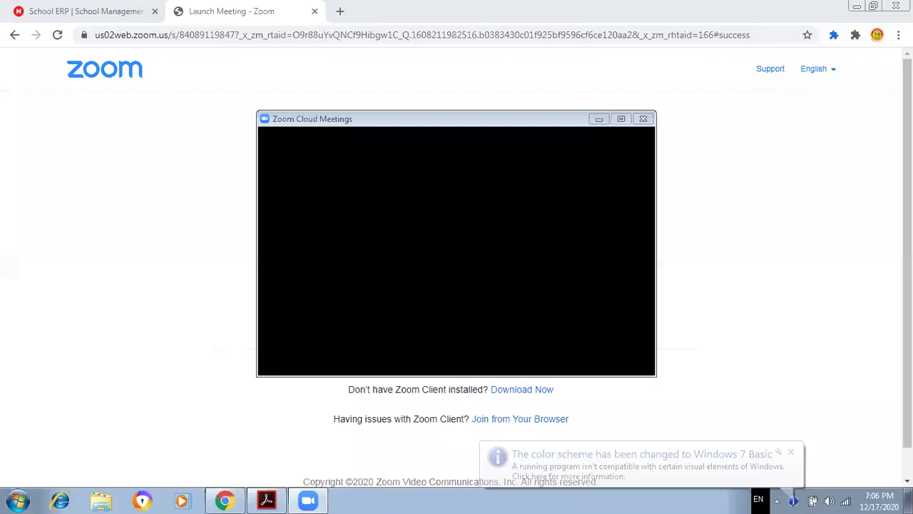
- Bring the Electronic Spreadsheet(Advanced).pdf window in Acrobat Reader to the front
{"action": "left_click", "coordinate": [266, 499]}
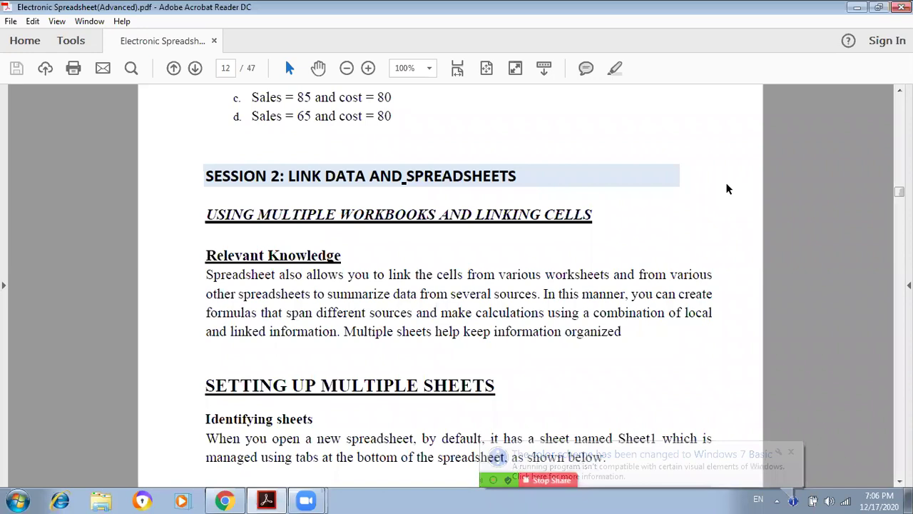
- Scroll the PDF from page 12 down to the 'Create Or Change A Cell Reference' heading on page 16
{"action": "scroll", "coordinate": [728, 188], "scroll_direction": "down", "scroll_amount": 1}
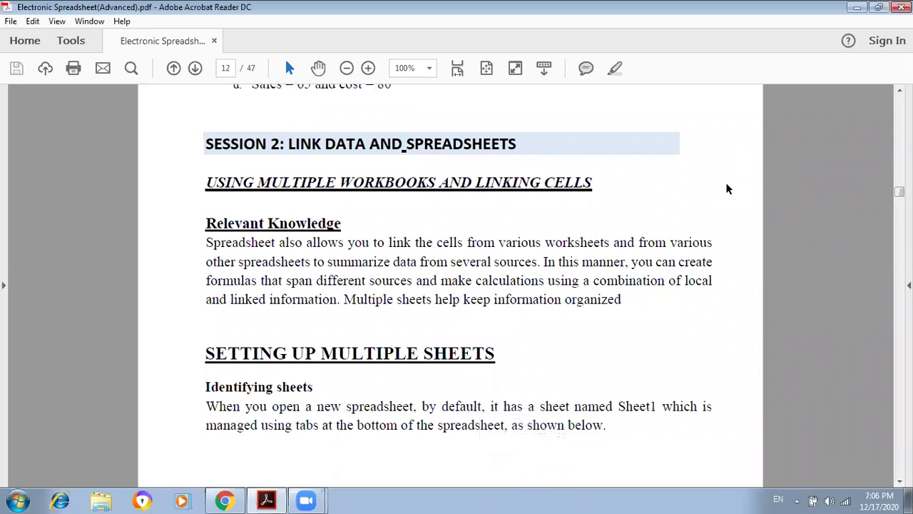
{"action": "scroll", "coordinate": [728, 188], "scroll_direction": "down", "scroll_amount": 1}
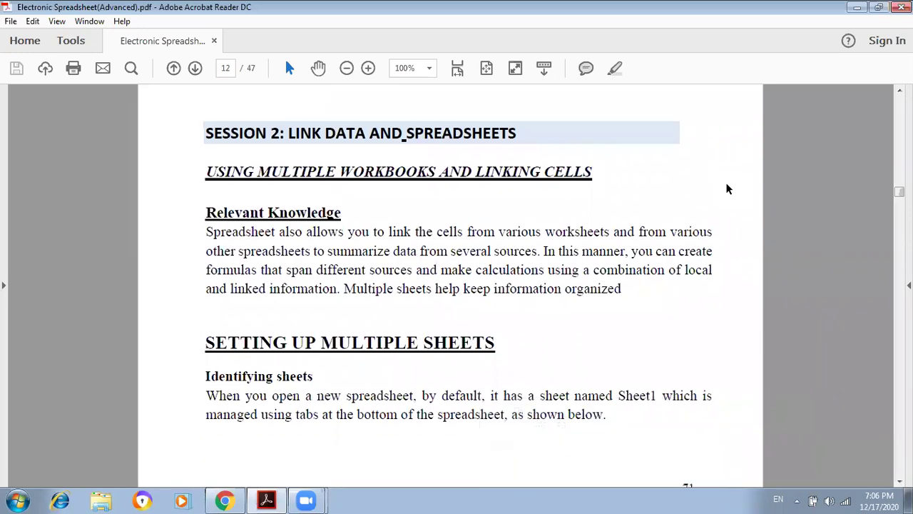
{"action": "scroll", "coordinate": [727, 188], "scroll_direction": "down", "scroll_amount": 1}
{"action": "scroll", "coordinate": [728, 189], "scroll_direction": "down", "scroll_amount": 5}
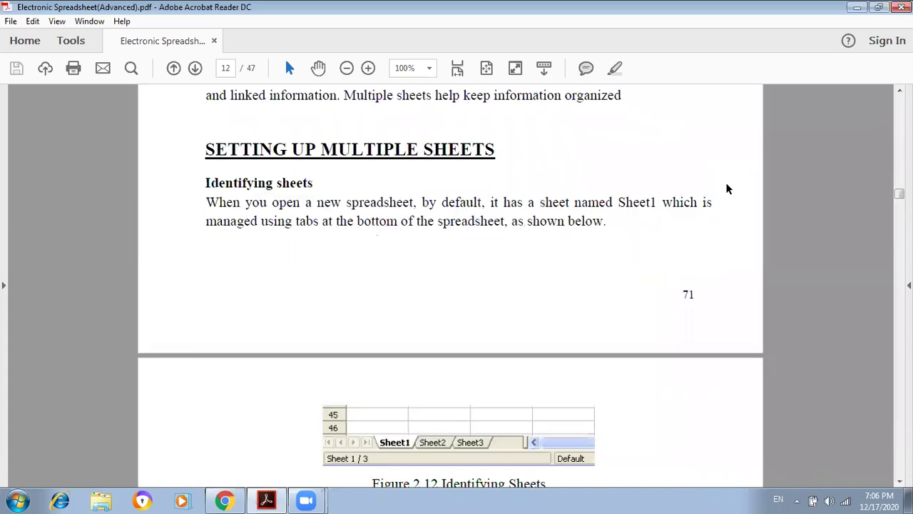
{"action": "scroll", "coordinate": [728, 188], "scroll_direction": "down", "scroll_amount": 1}
{"action": "scroll", "coordinate": [728, 188], "scroll_direction": "down", "scroll_amount": 10}
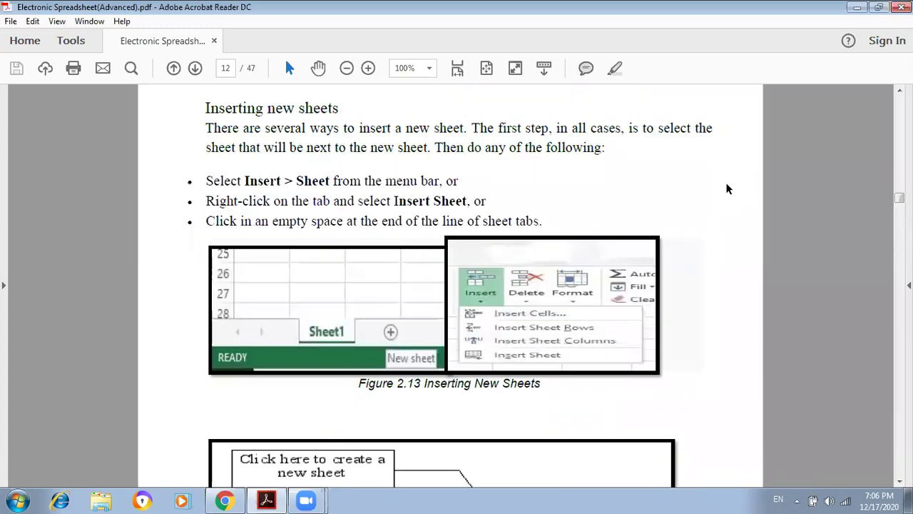
{"action": "scroll", "coordinate": [728, 188], "scroll_direction": "down", "scroll_amount": 1}
{"action": "scroll", "coordinate": [728, 188], "scroll_direction": "down", "scroll_amount": 10}
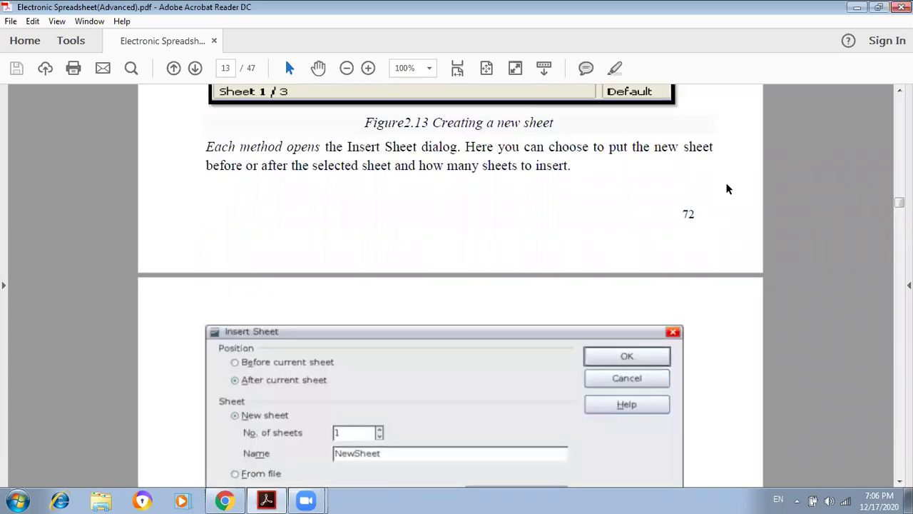
{"action": "scroll", "coordinate": [728, 188], "scroll_direction": "down", "scroll_amount": 10}
{"action": "scroll", "coordinate": [727, 189], "scroll_direction": "down", "scroll_amount": 10}
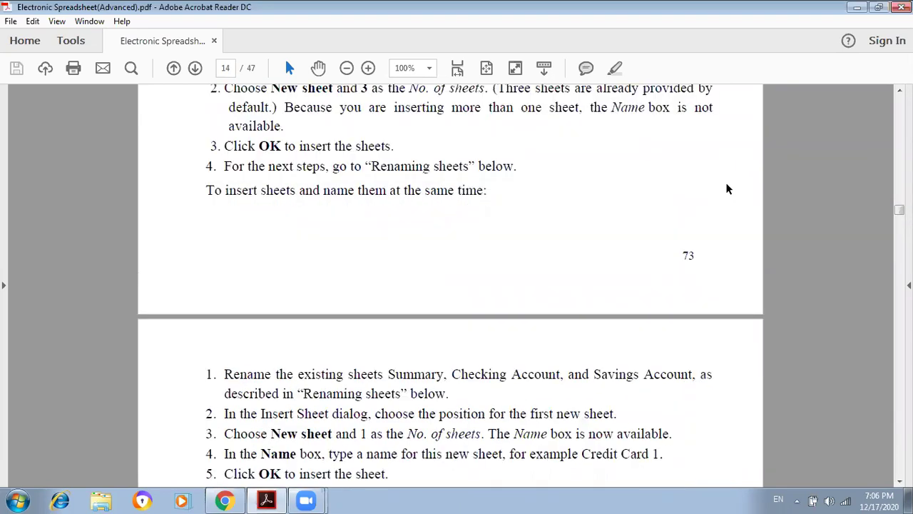
{"action": "scroll", "coordinate": [727, 189], "scroll_direction": "down", "scroll_amount": 3}
{"action": "scroll", "coordinate": [727, 188], "scroll_direction": "down", "scroll_amount": 4}
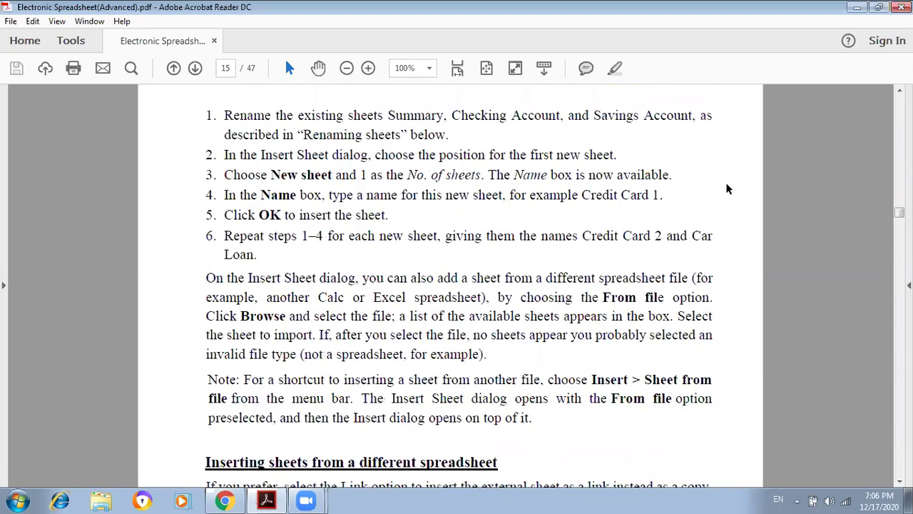
{"action": "scroll", "coordinate": [728, 189], "scroll_direction": "down", "scroll_amount": 4}
{"action": "scroll", "coordinate": [728, 188], "scroll_direction": "down", "scroll_amount": 2}
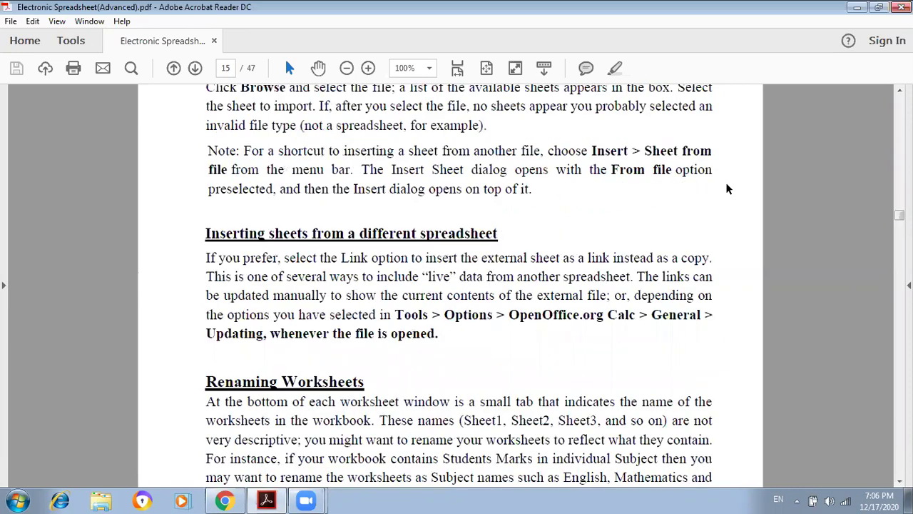
{"action": "scroll", "coordinate": [728, 188], "scroll_direction": "down", "scroll_amount": 3}
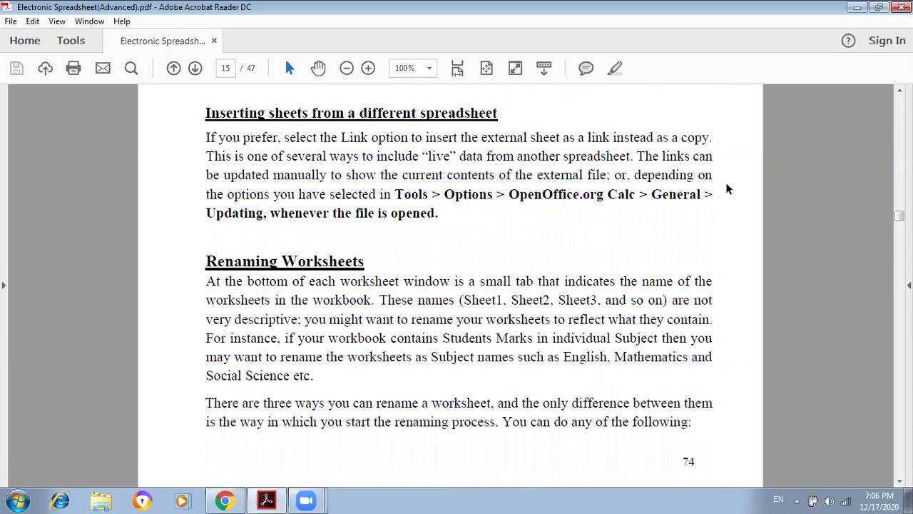
{"action": "scroll", "coordinate": [728, 188], "scroll_direction": "down", "scroll_amount": 6}
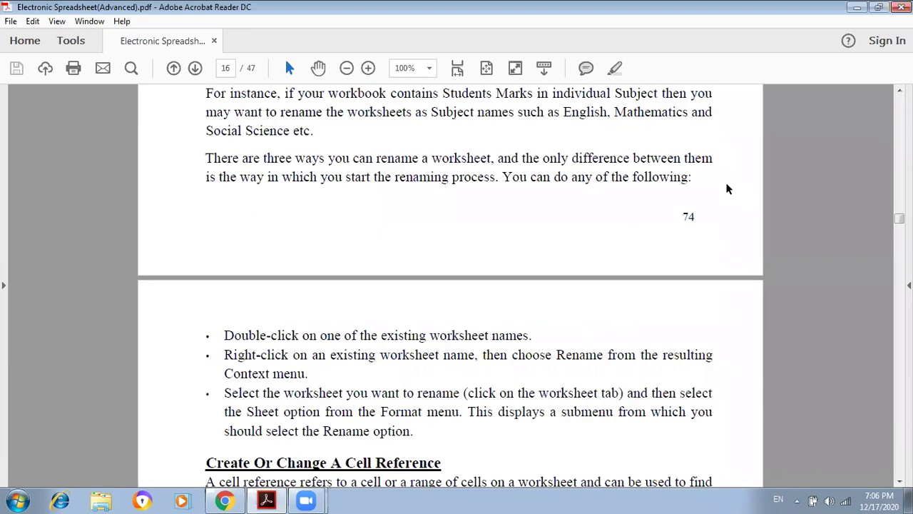
{"action": "scroll", "coordinate": [728, 188], "scroll_direction": "down", "scroll_amount": 1}
{"action": "scroll", "coordinate": [728, 188], "scroll_direction": "down", "scroll_amount": 5}
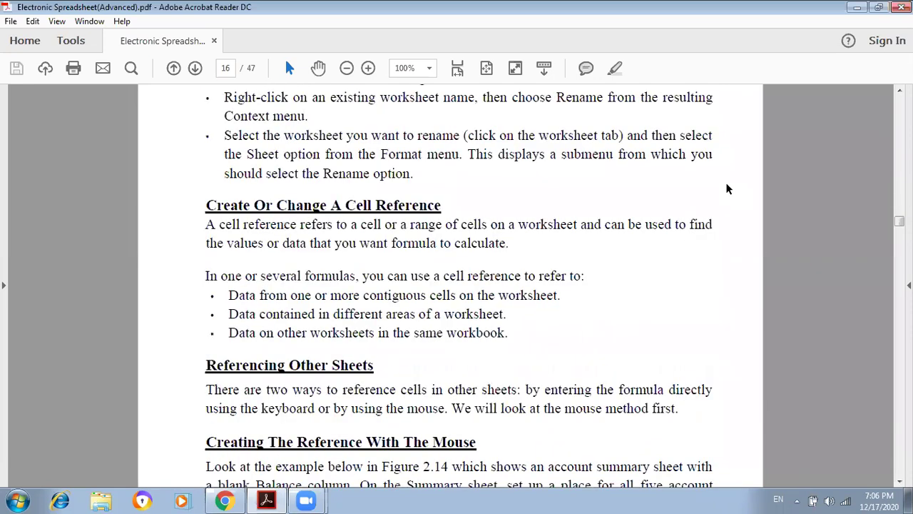
{"action": "scroll", "coordinate": [728, 188], "scroll_direction": "down", "scroll_amount": 1}
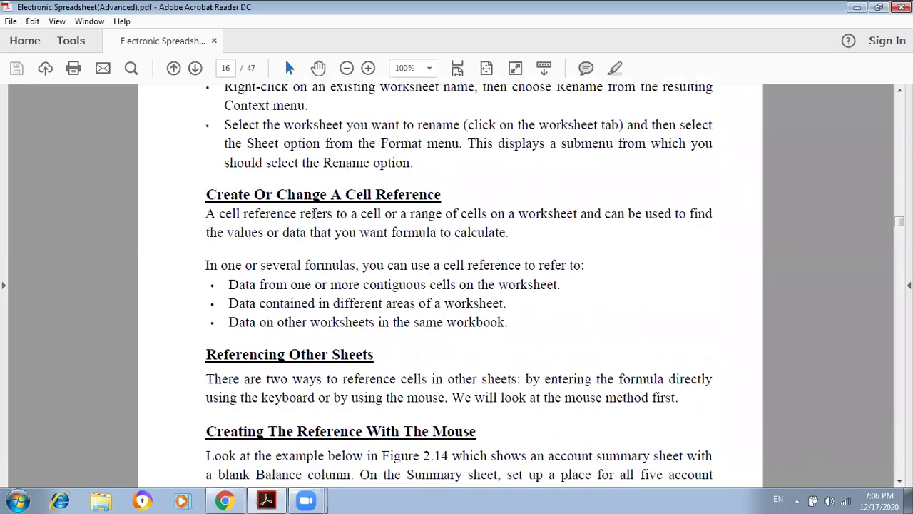
{"action": "scroll", "coordinate": [313, 213], "scroll_direction": "down", "scroll_amount": 1}
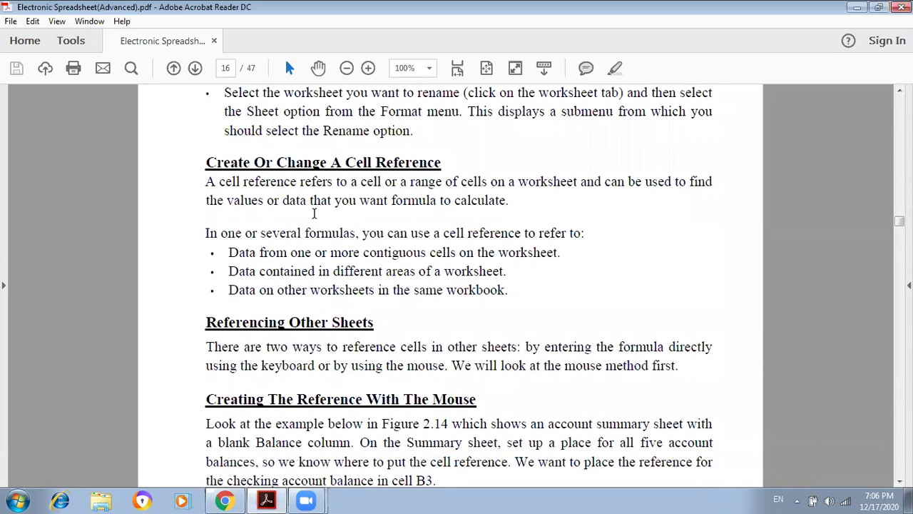
{"action": "scroll", "coordinate": [422, 298], "scroll_direction": "down", "scroll_amount": 1}
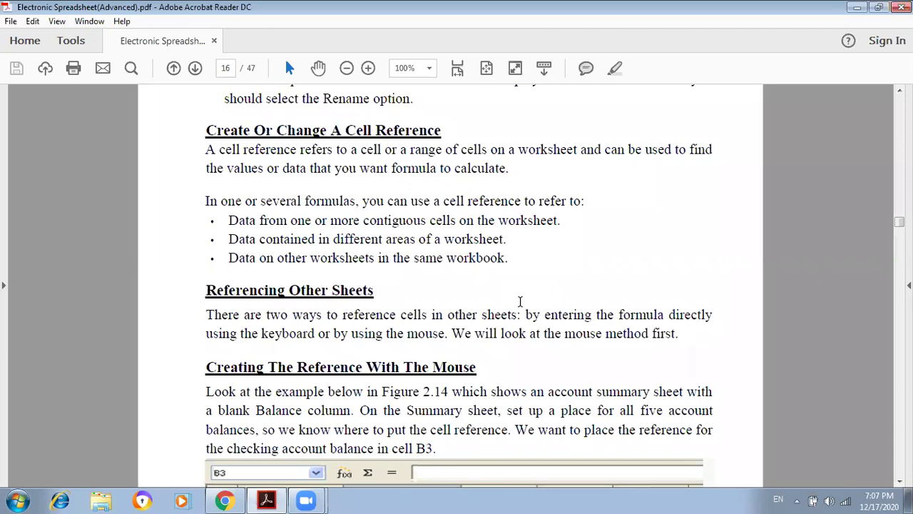
{"action": "left_click", "coordinate": [569, 72]}
- Highlight 'using the mouse' in yellow, then scroll down toward Figure 2.14
{"action": "double_click", "coordinate": [312, 335]}
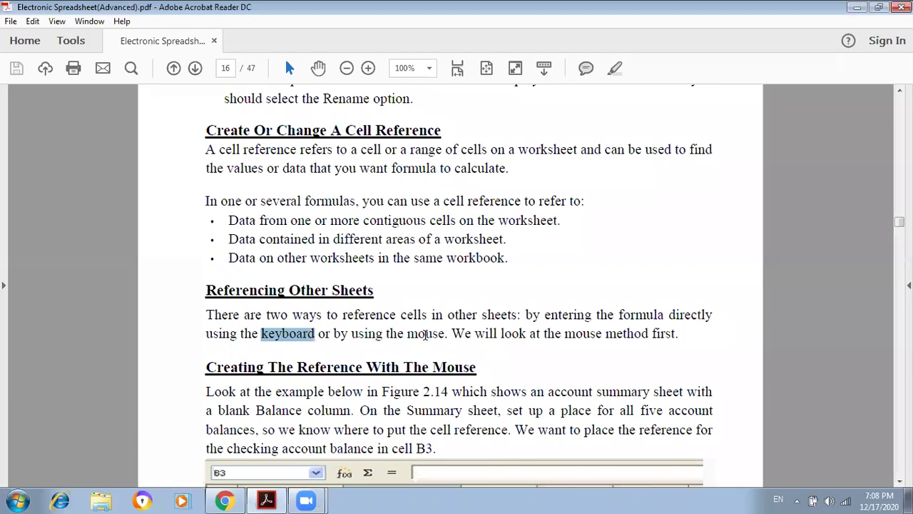
{"action": "left_click_drag", "start_coordinate": [351, 333], "coordinate": [435, 343]}
{"action": "left_click", "coordinate": [612, 71]}
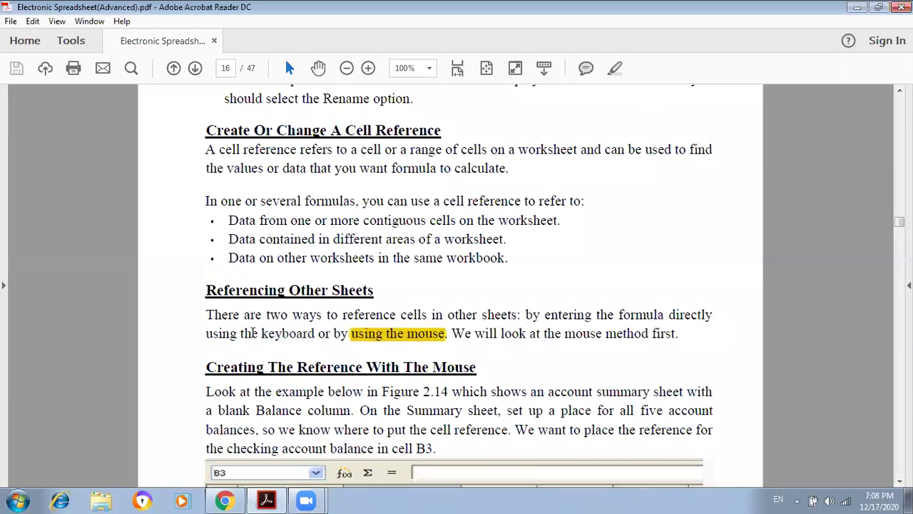
{"action": "double_click", "coordinate": [317, 334]}
{"action": "left_click", "coordinate": [464, 322]}
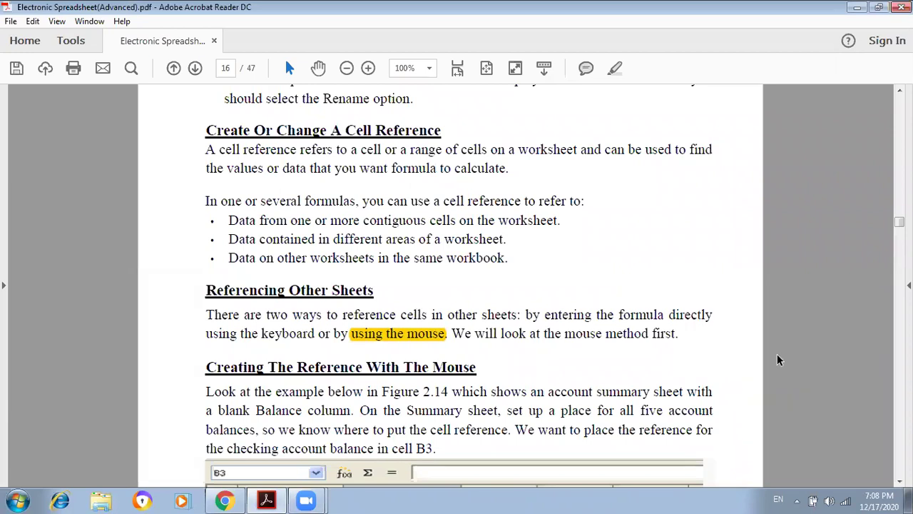
{"action": "scroll", "coordinate": [777, 353], "scroll_direction": "down", "scroll_amount": 1}
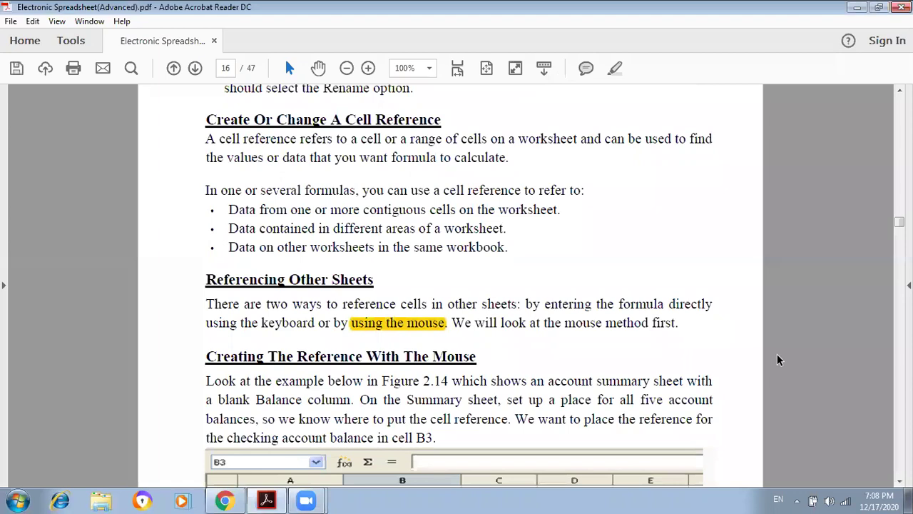
{"action": "scroll", "coordinate": [777, 354], "scroll_direction": "down", "scroll_amount": 3}
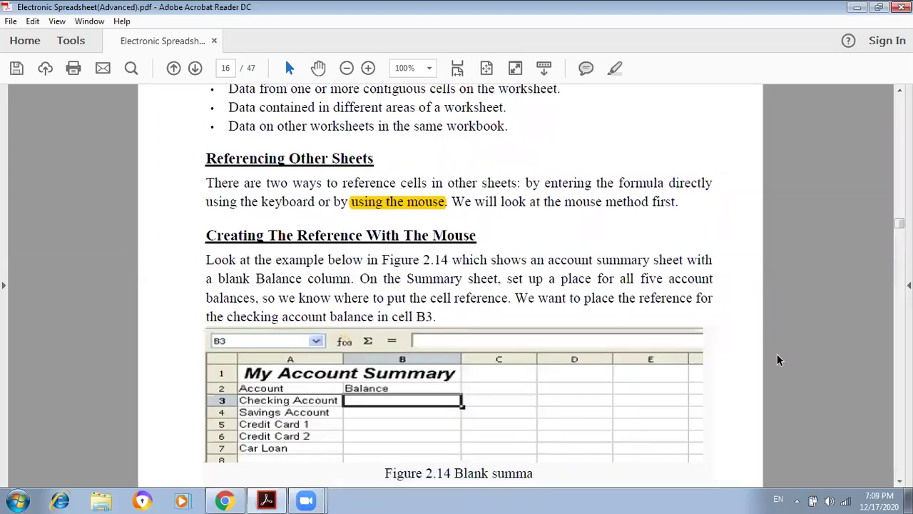
{"action": "scroll", "coordinate": [777, 354], "scroll_direction": "down", "scroll_amount": 3}
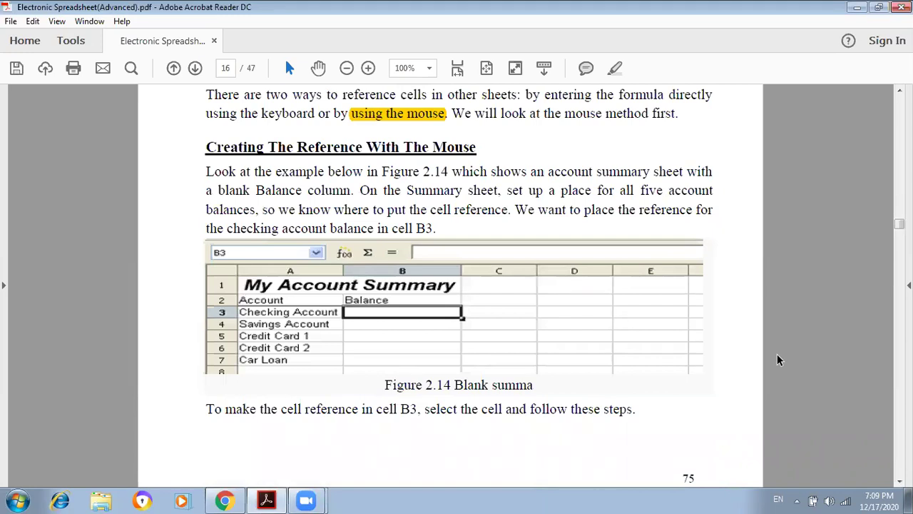
- Search the Start menu for 'calc' and launch OpenOffice Calc
{"action": "key", "text": "super"}
{"action": "left_click", "coordinate": [60, 468]}
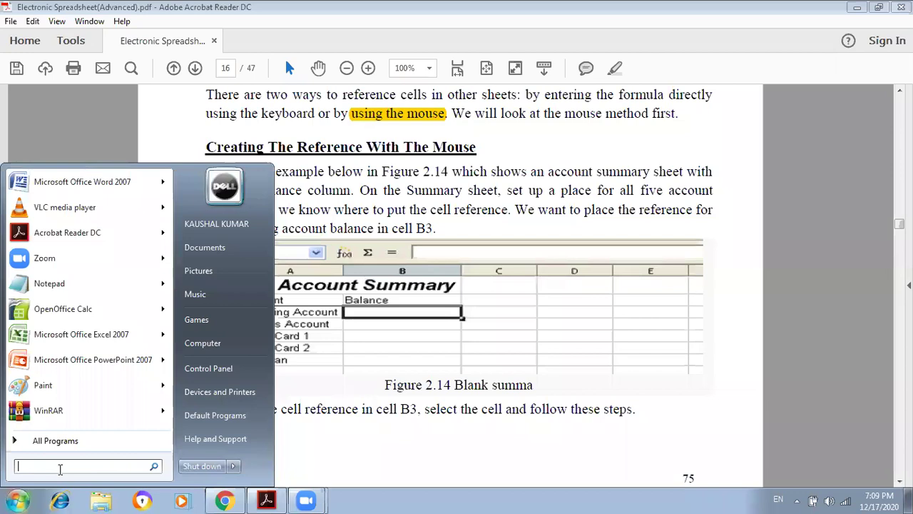
{"action": "type", "text": "calc"}
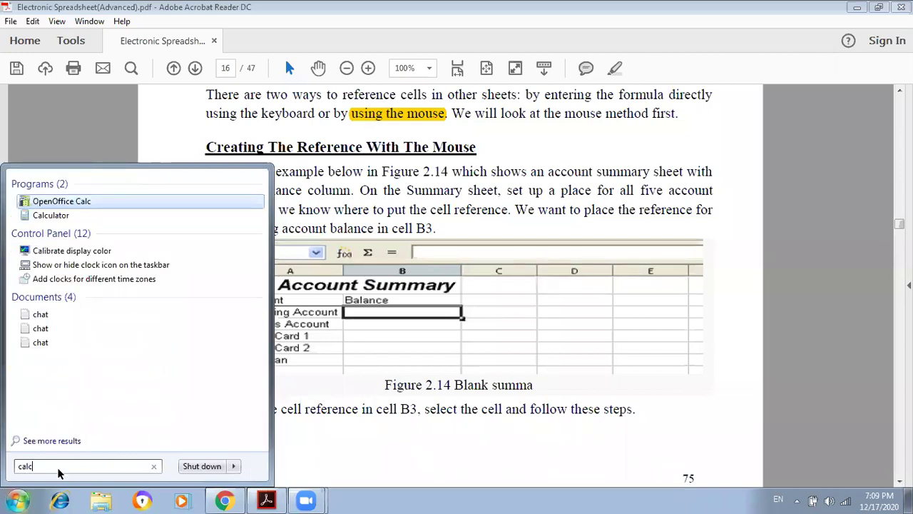
{"action": "key", "text": "Return"}
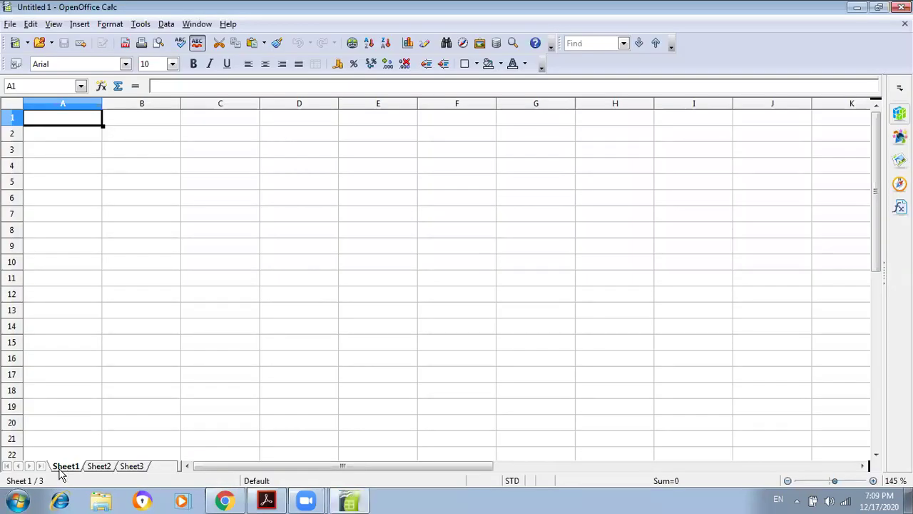
- Open the file second.ods from the CALC folder via File > Open
{"action": "left_click", "coordinate": [10, 26]}
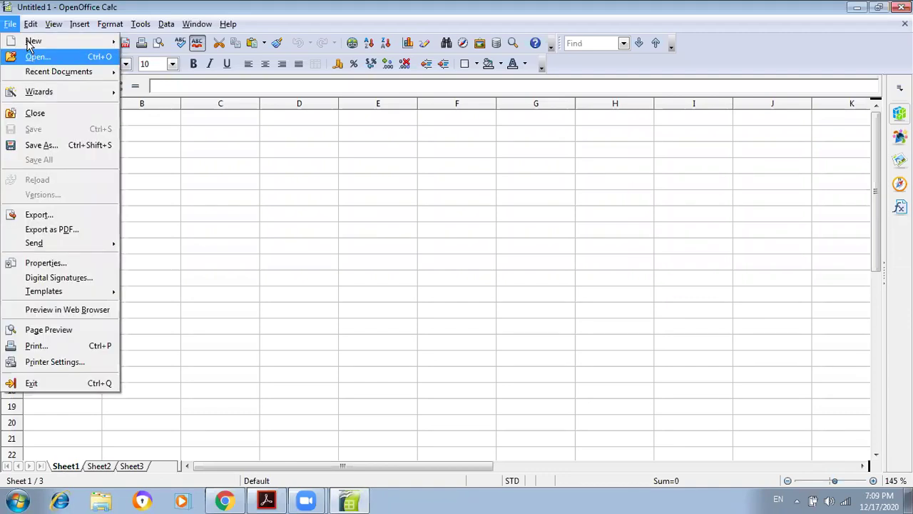
{"action": "mouse_move", "coordinate": [28, 48]}
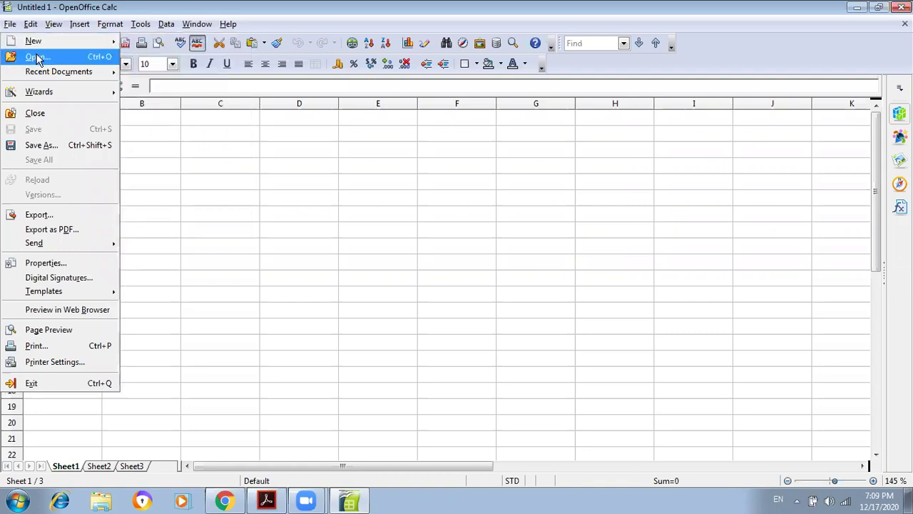
{"action": "left_click", "coordinate": [37, 57]}
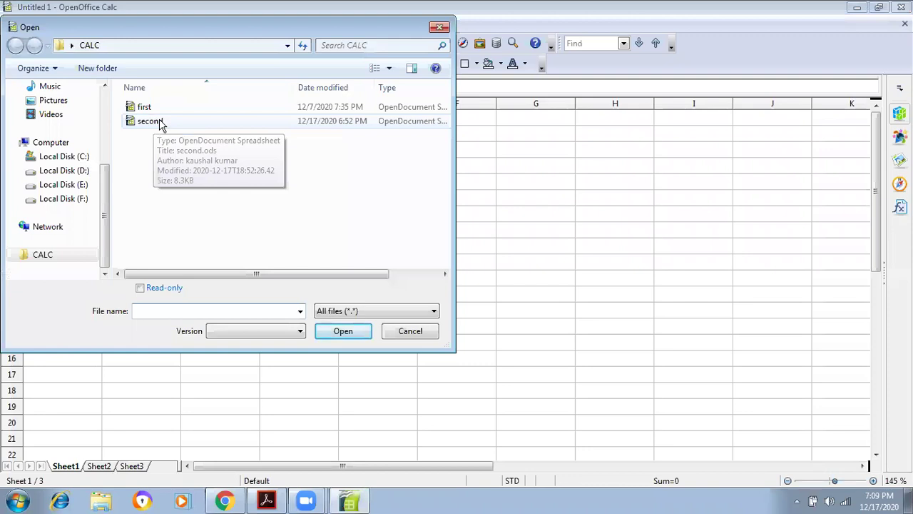
{"action": "left_click", "coordinate": [160, 122]}
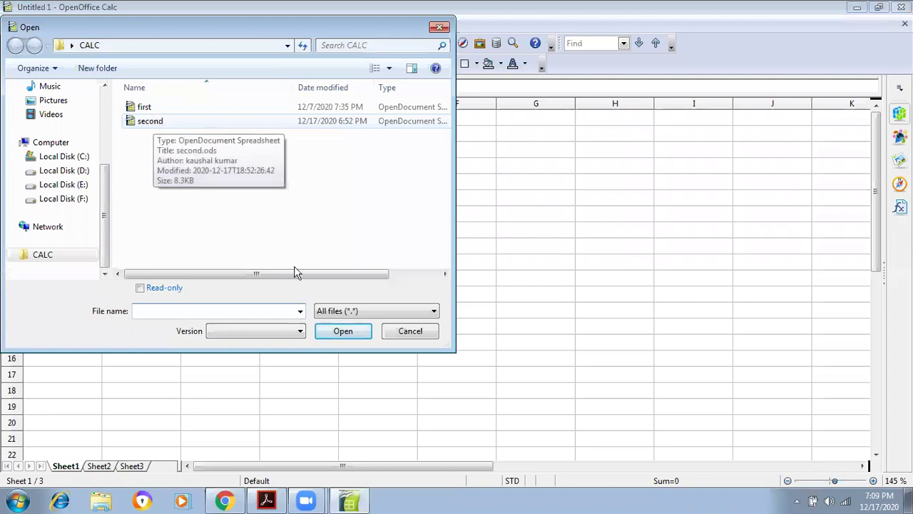
{"action": "left_click", "coordinate": [341, 331]}
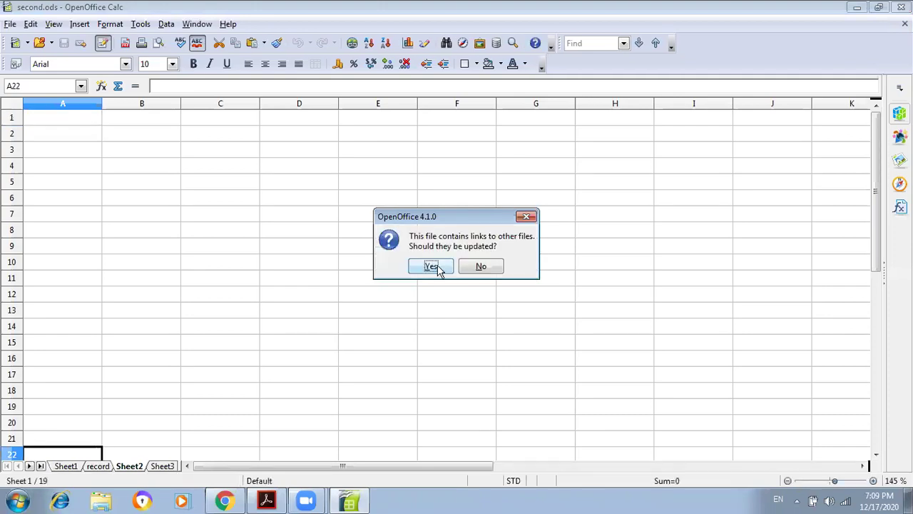
- Accept the link update, then compare Sheet1's score table with the empty record sheet
{"action": "left_click", "coordinate": [432, 266]}
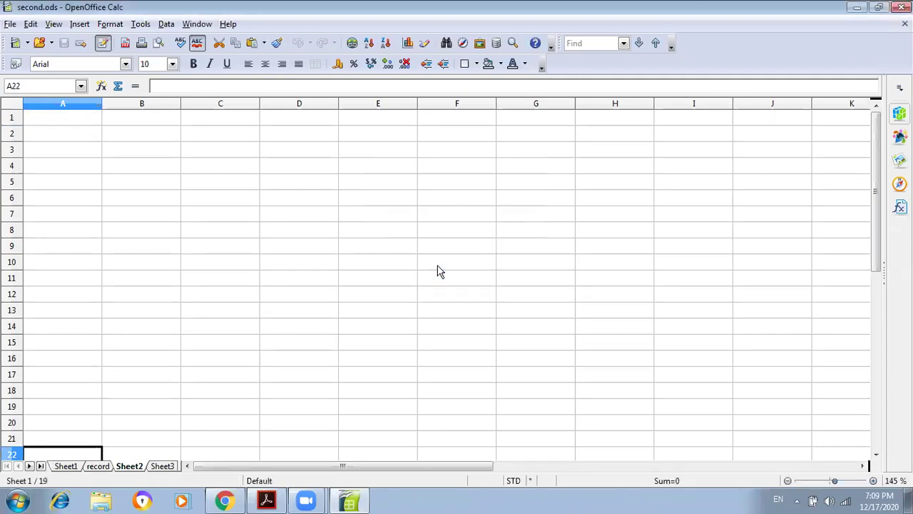
{"action": "left_click", "coordinate": [65, 466]}
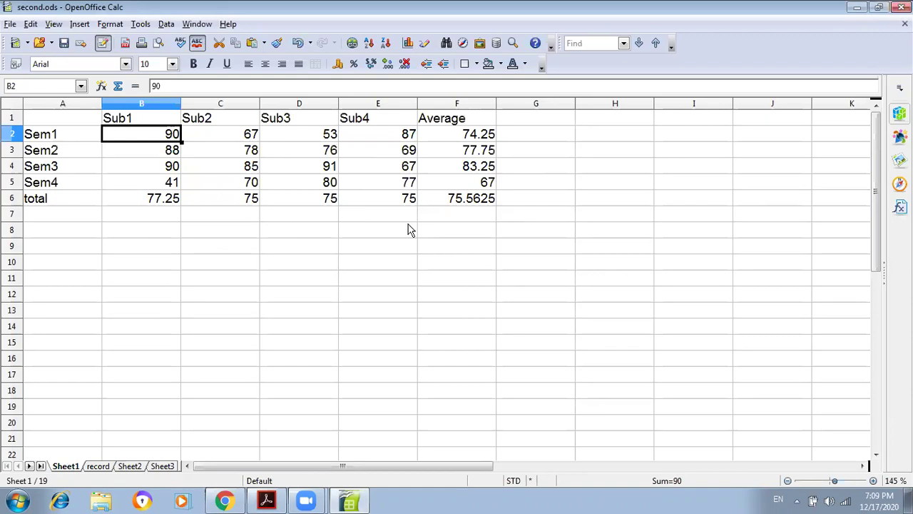
{"action": "left_click", "coordinate": [100, 466]}
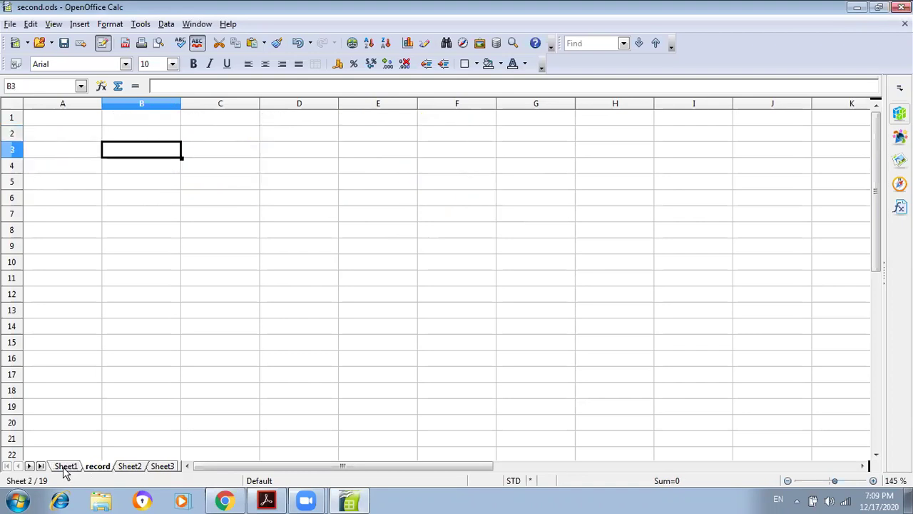
{"action": "left_click", "coordinate": [64, 466]}
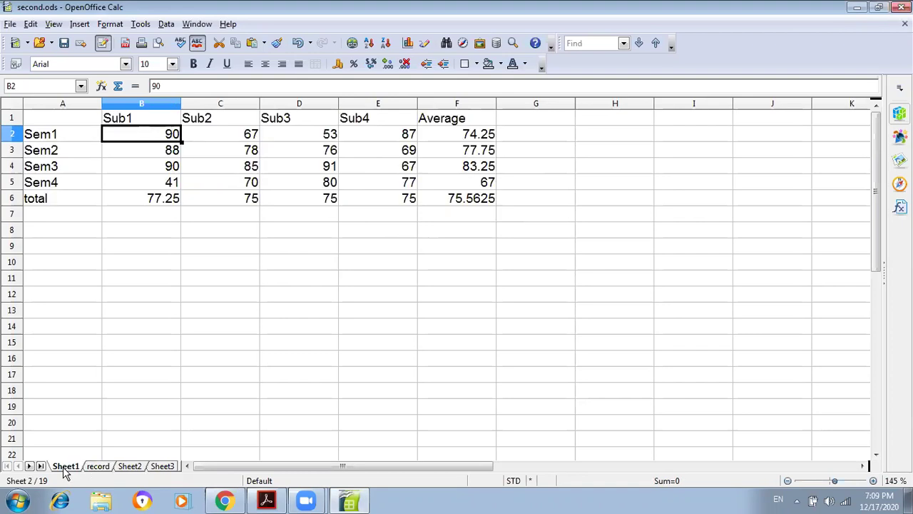
{"action": "left_click", "coordinate": [99, 466]}
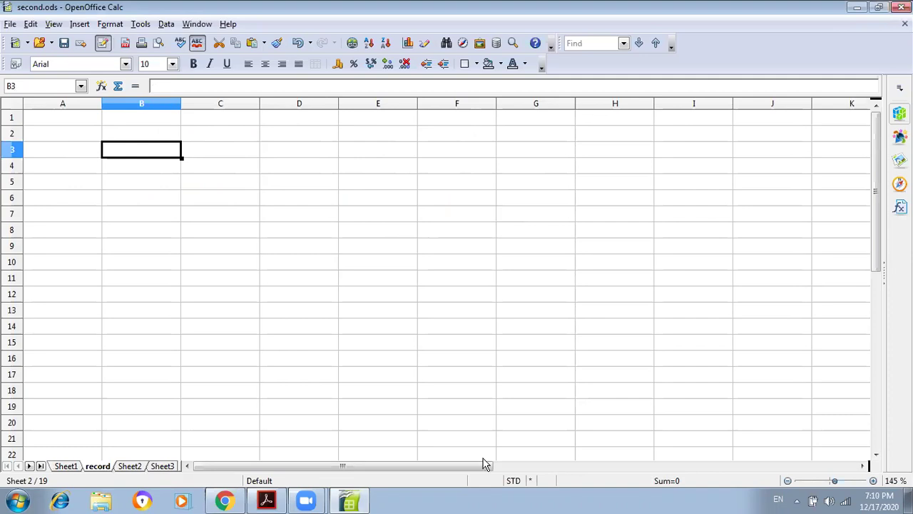
- Check Sheet1's overall average in F6, then return to the record sheet
{"action": "left_click", "coordinate": [66, 466]}
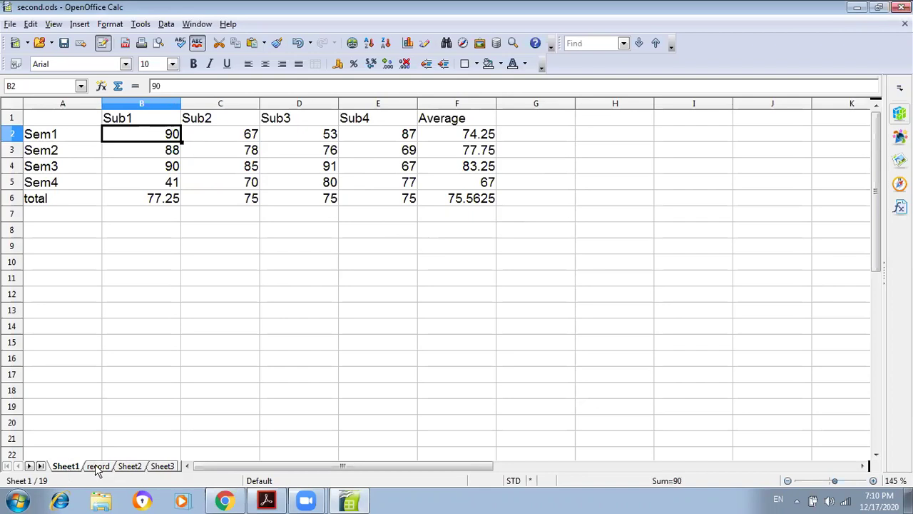
{"action": "left_click", "coordinate": [96, 466]}
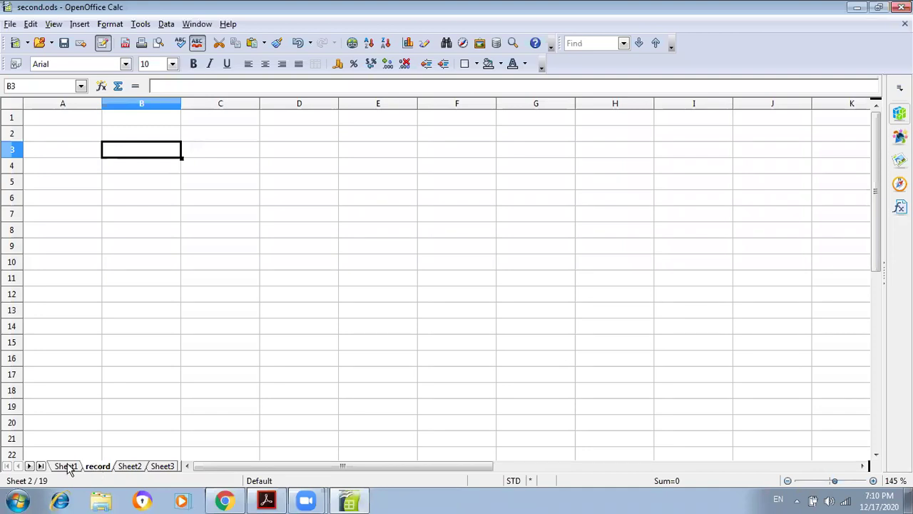
{"action": "left_click", "coordinate": [67, 467]}
{"action": "left_click", "coordinate": [98, 466]}
{"action": "left_click", "coordinate": [65, 466]}
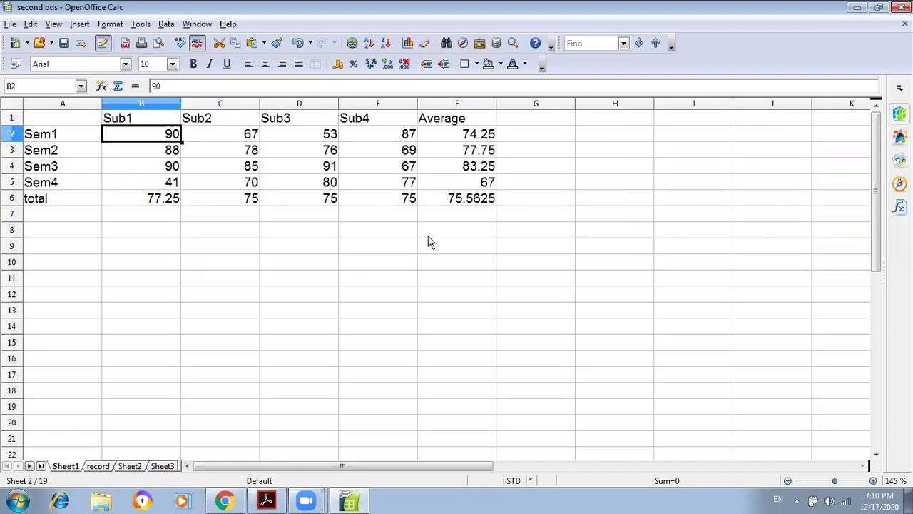
{"action": "left_click", "coordinate": [466, 204]}
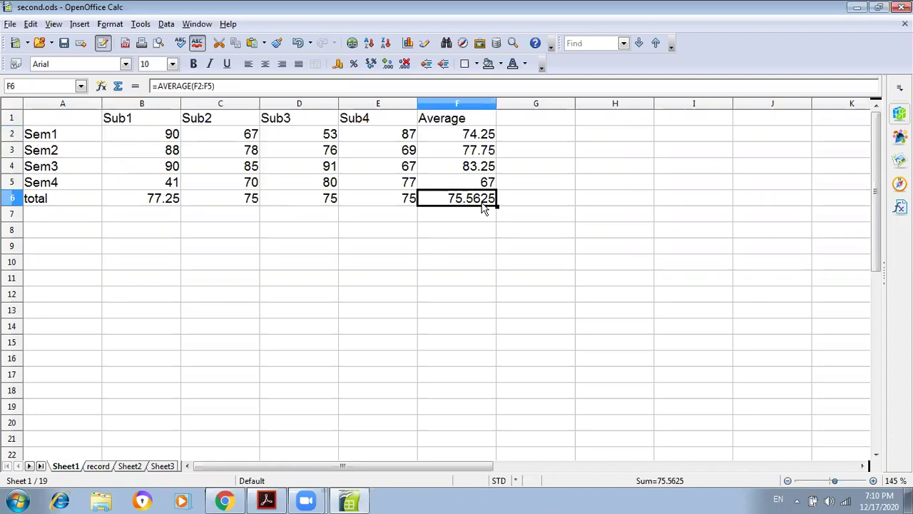
{"action": "left_click", "coordinate": [100, 467]}
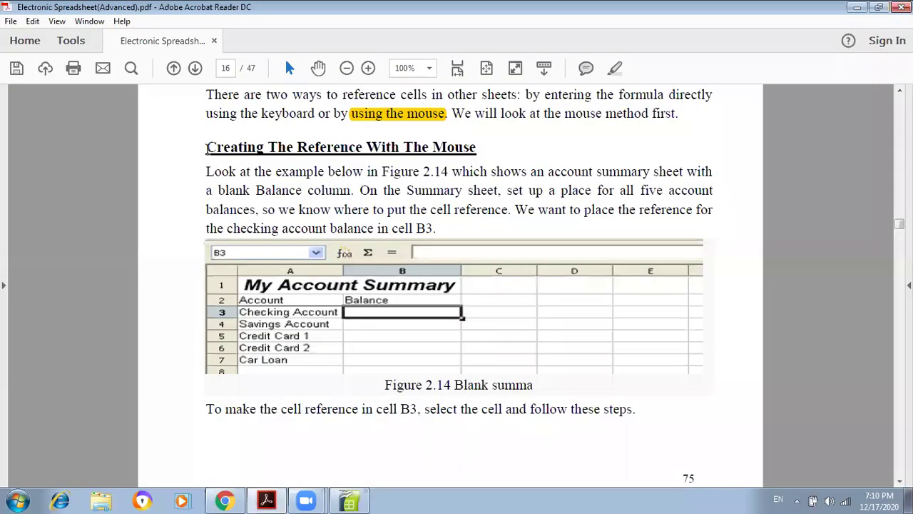
{"action": "left_click_drag", "start_coordinate": [207, 150], "coordinate": [483, 157]}
- Highlight the 'Creating The Reference With The Mouse' heading in yellow, then switch back to Calc
{"action": "left_click", "coordinate": [500, 161]}
{"action": "left_click", "coordinate": [617, 69]}
{"action": "left_click_drag", "start_coordinate": [478, 147], "coordinate": [211, 152]}
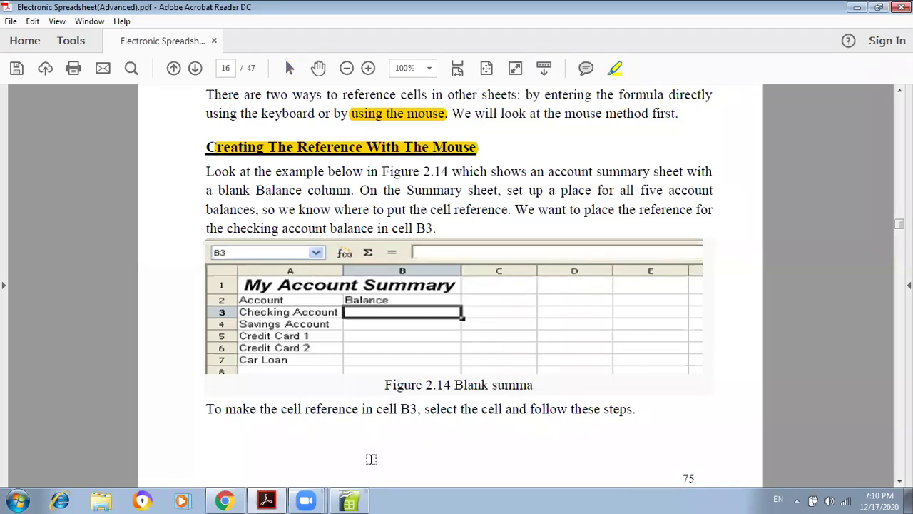
{"action": "left_click", "coordinate": [350, 503]}
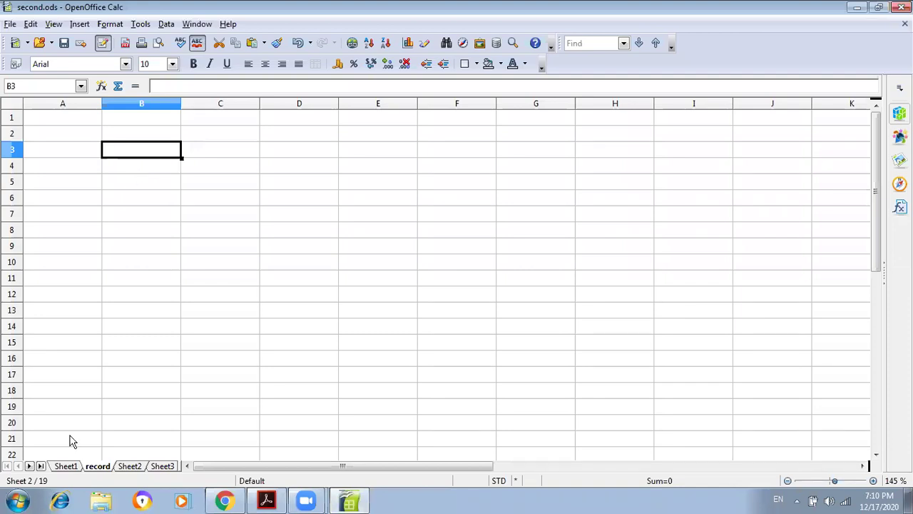
- Enter =Sheet1.F6 in record!B3 so it shows the overall average 75.5625
{"action": "left_click", "coordinate": [66, 466]}
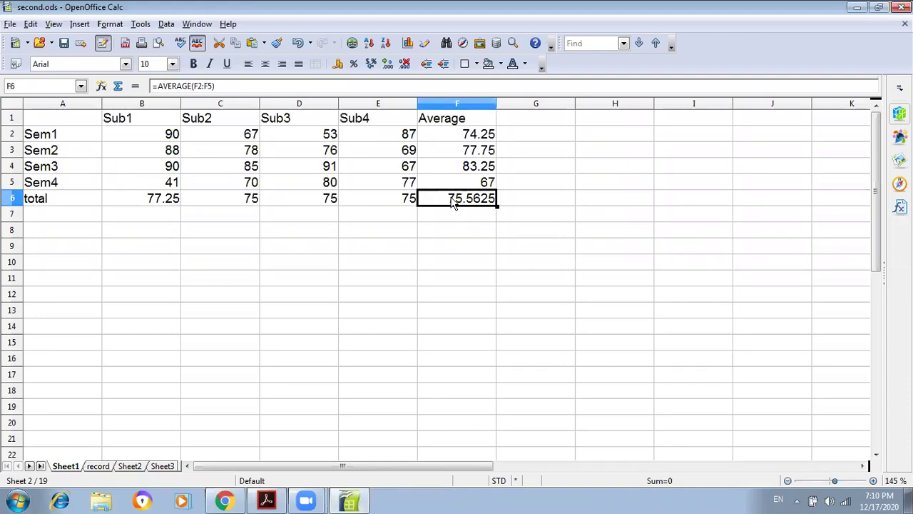
{"action": "left_click", "coordinate": [99, 466]}
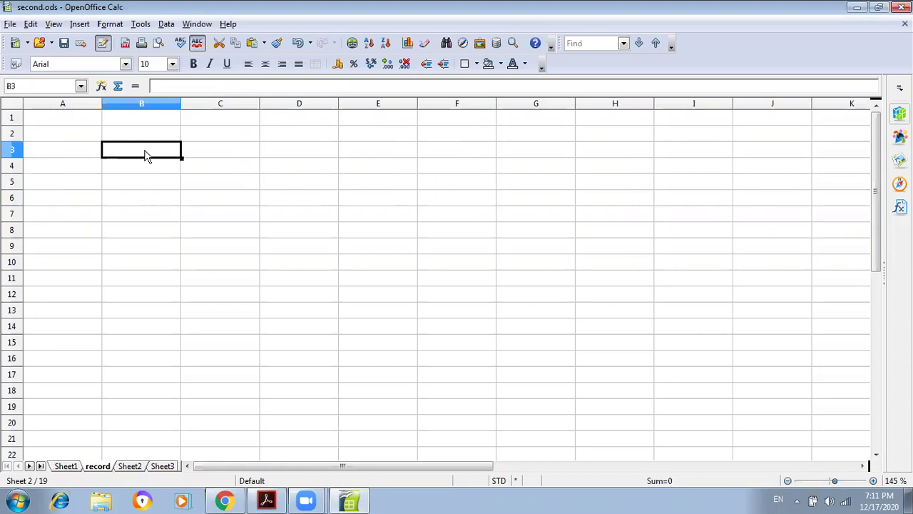
{"action": "type", "text": "="}
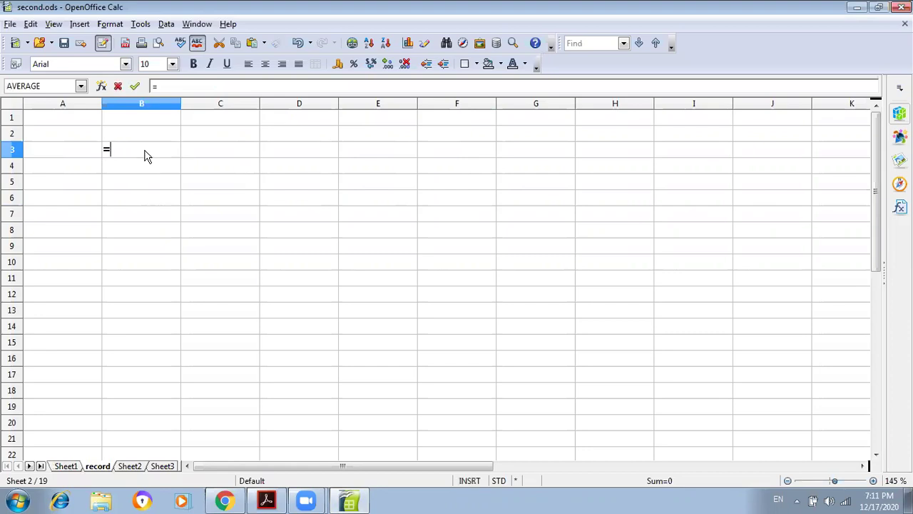
{"action": "left_click", "coordinate": [65, 466]}
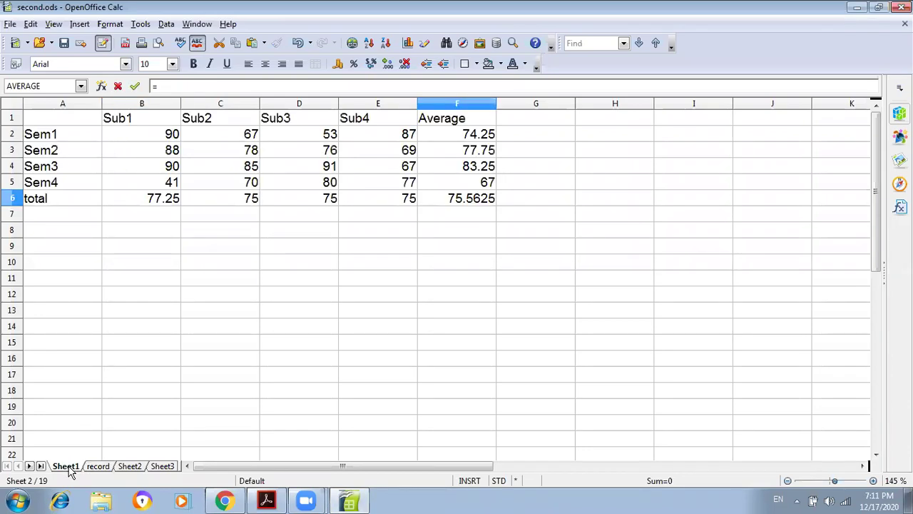
{"action": "left_click", "coordinate": [469, 204]}
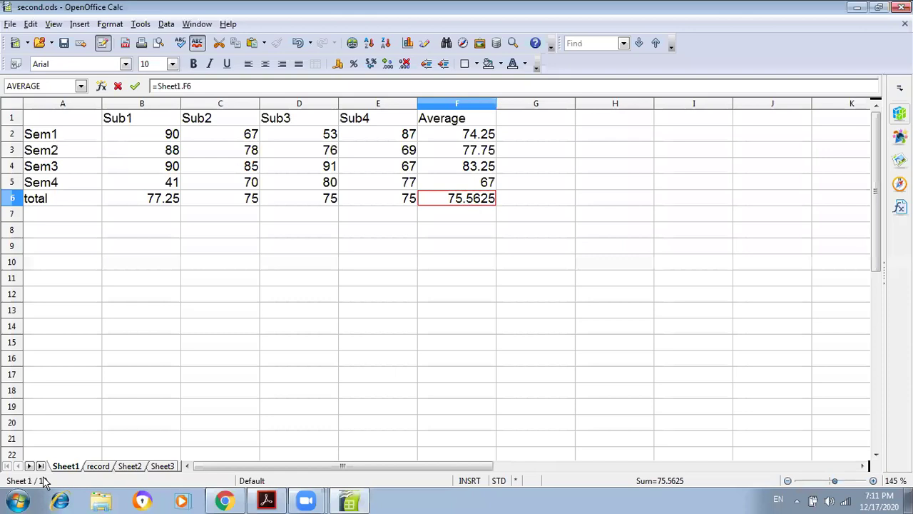
{"action": "left_click", "coordinate": [100, 466]}
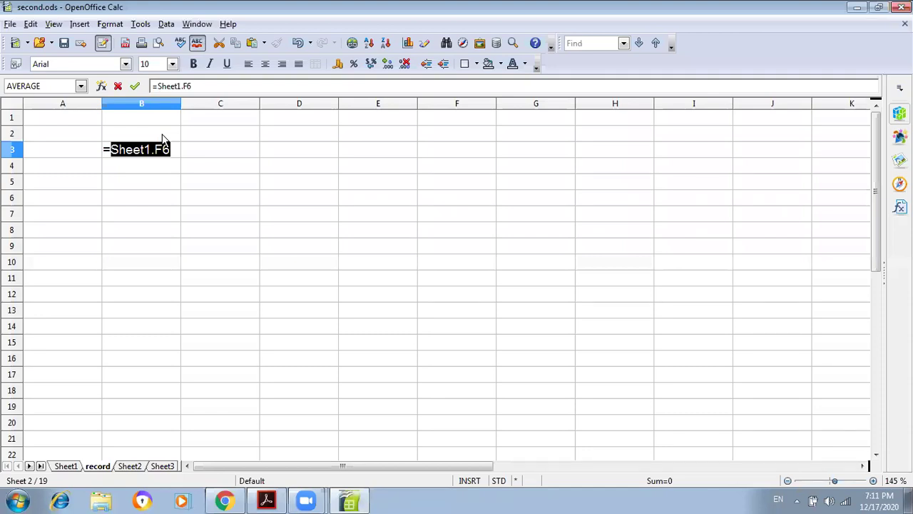
{"action": "key", "text": "Return"}
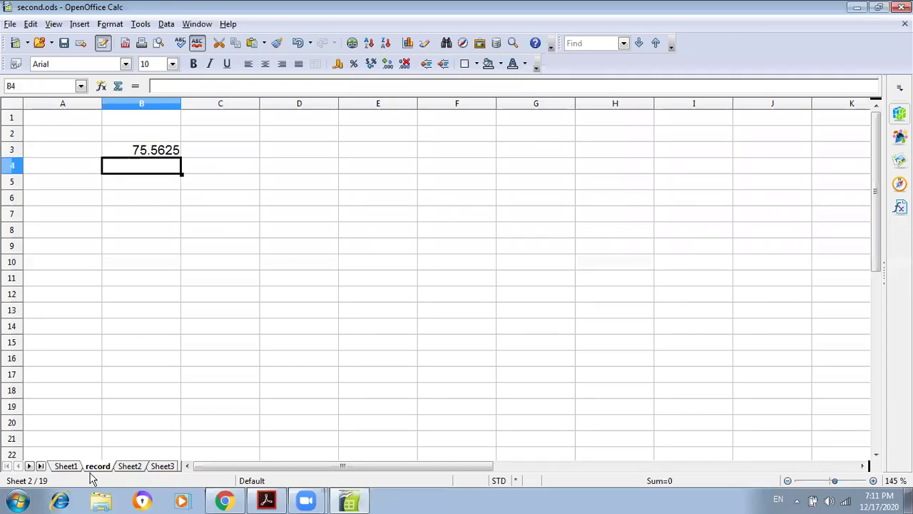
- Enter =Sheet1.B6 in record!B6 so it shows the Sub1 total 77.25
{"action": "left_click", "coordinate": [103, 466]}
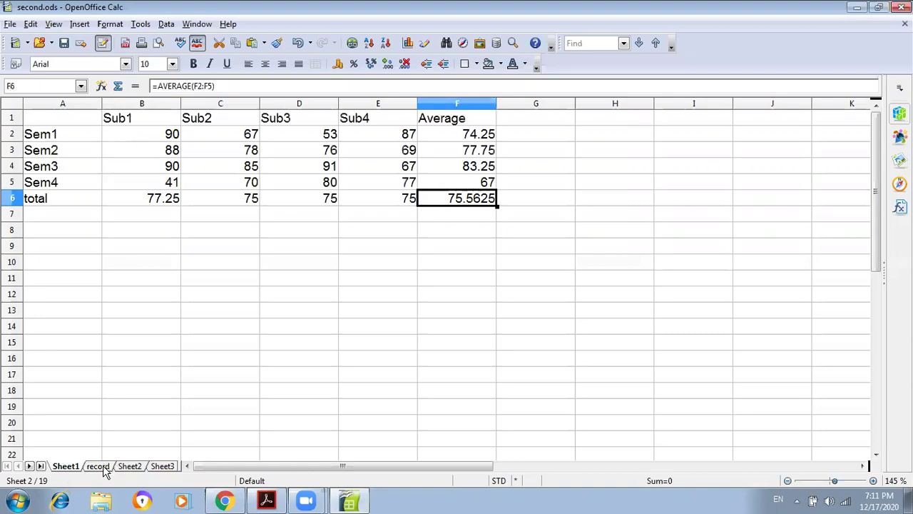
{"action": "left_click", "coordinate": [102, 465]}
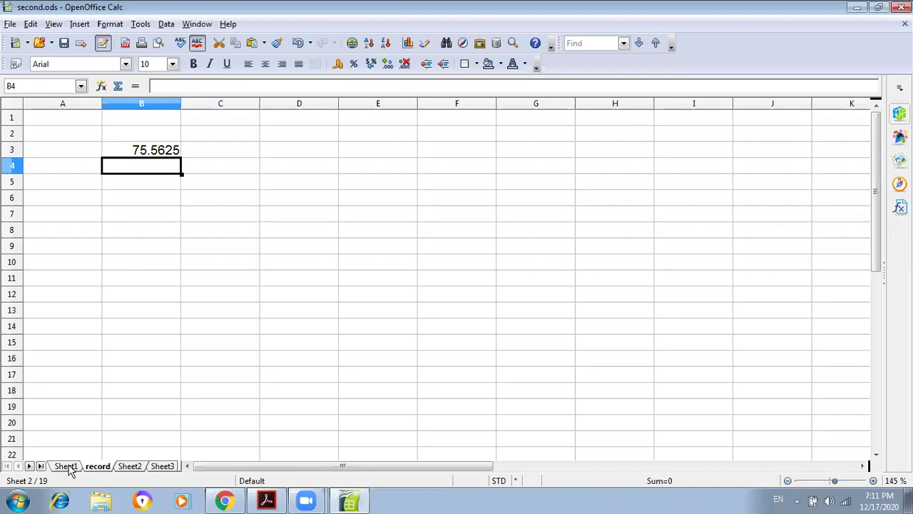
{"action": "left_click", "coordinate": [155, 201]}
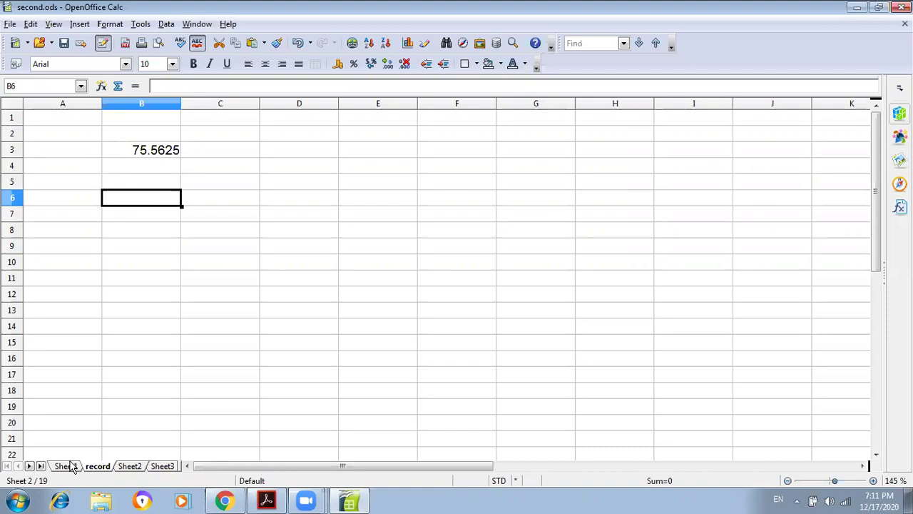
{"action": "type", "text": "="}
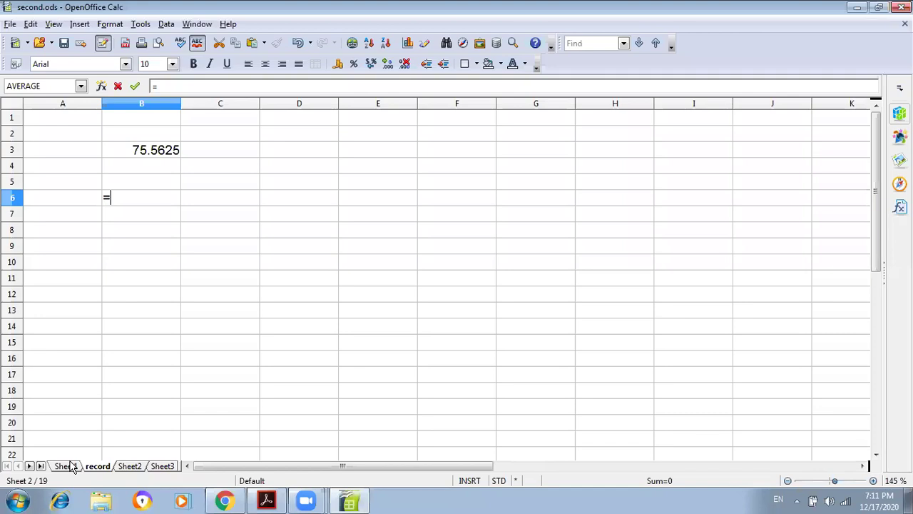
{"action": "left_click", "coordinate": [67, 466]}
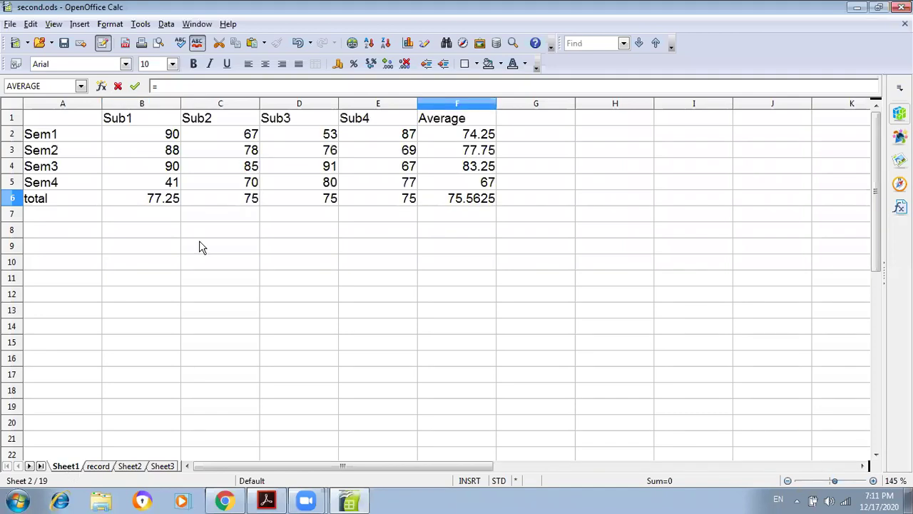
{"action": "left_click", "coordinate": [160, 205]}
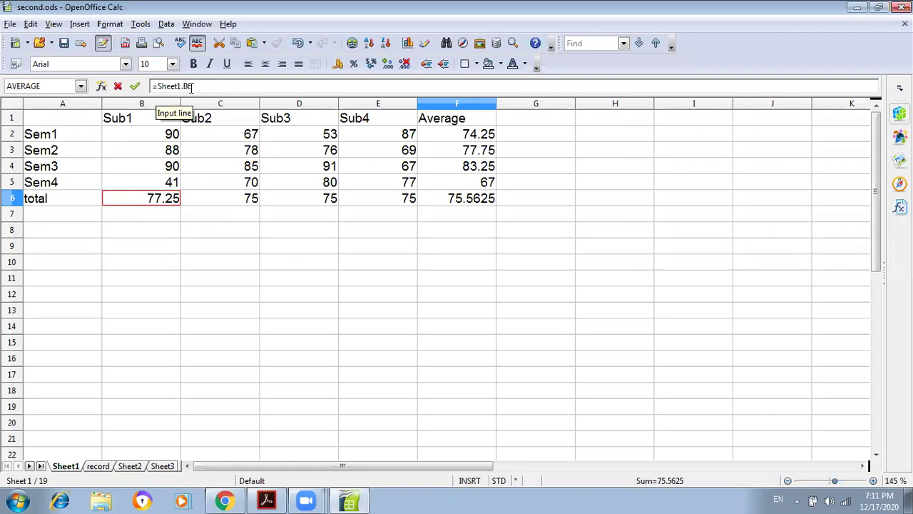
{"action": "left_click", "coordinate": [99, 467]}
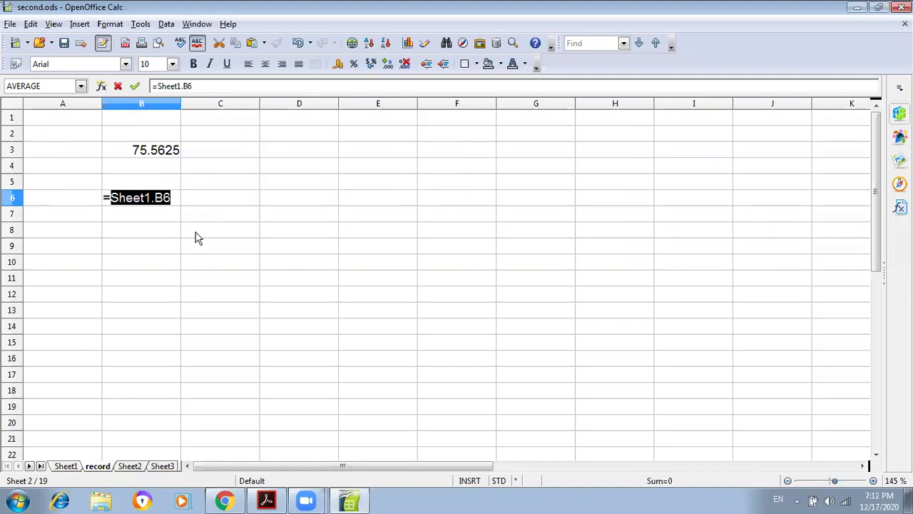
{"action": "left_click", "coordinate": [140, 200]}
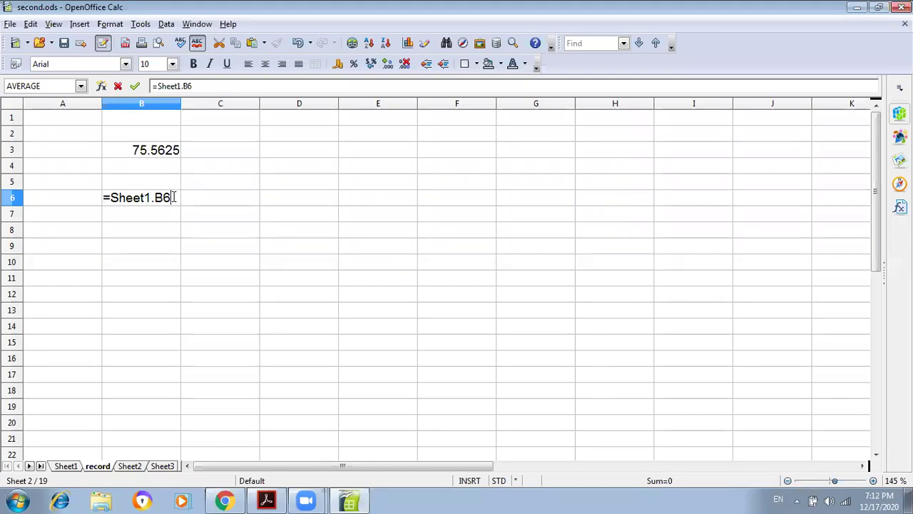
{"action": "key", "text": "Return"}
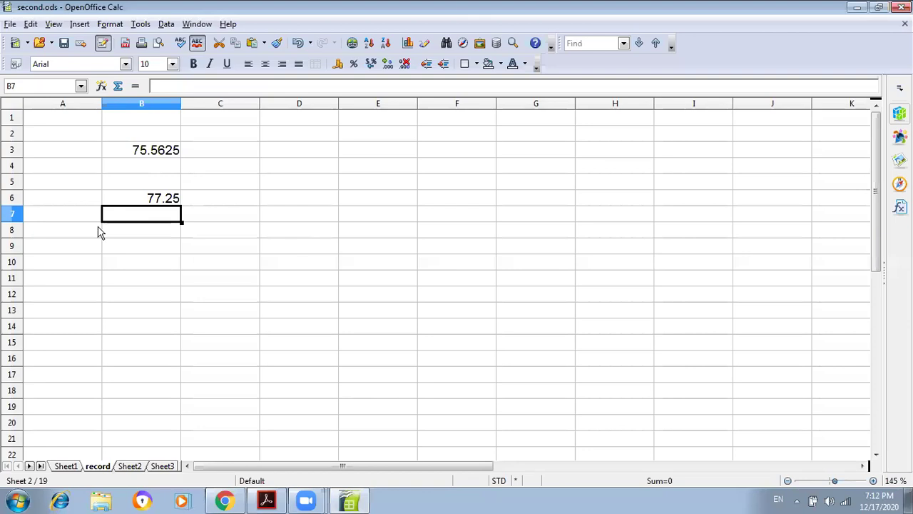
- Review and recommit B6's =Sheet1.B6 formula showing 77.25, then view Sheet1's score table
{"action": "left_click", "coordinate": [139, 201]}
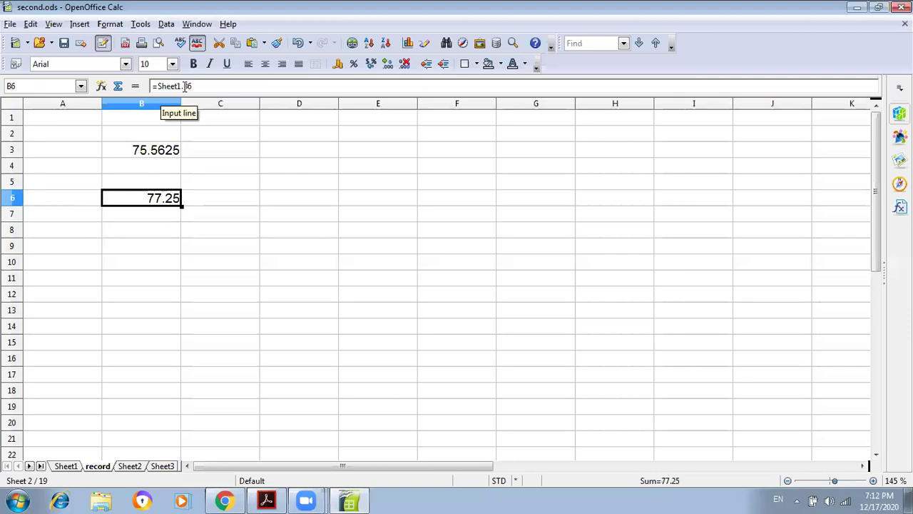
{"action": "left_click", "coordinate": [156, 86]}
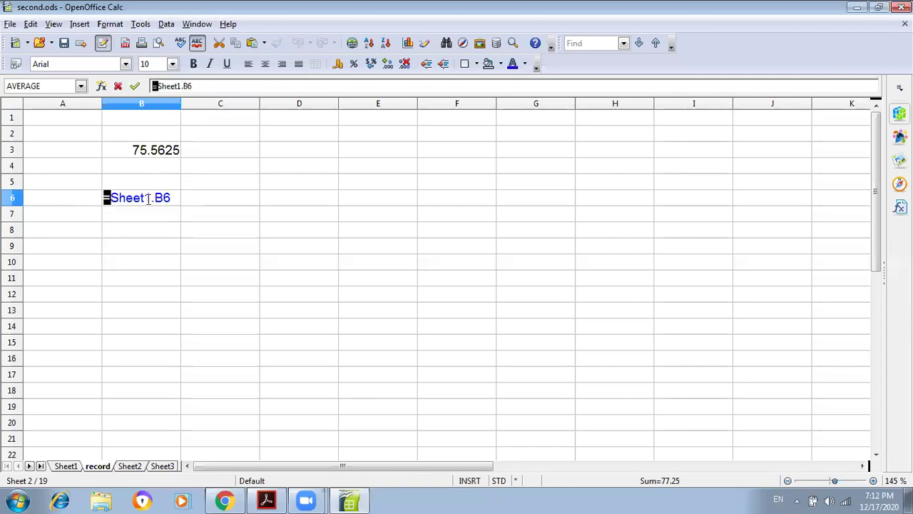
{"action": "left_click_drag", "start_coordinate": [152, 198], "coordinate": [111, 197]}
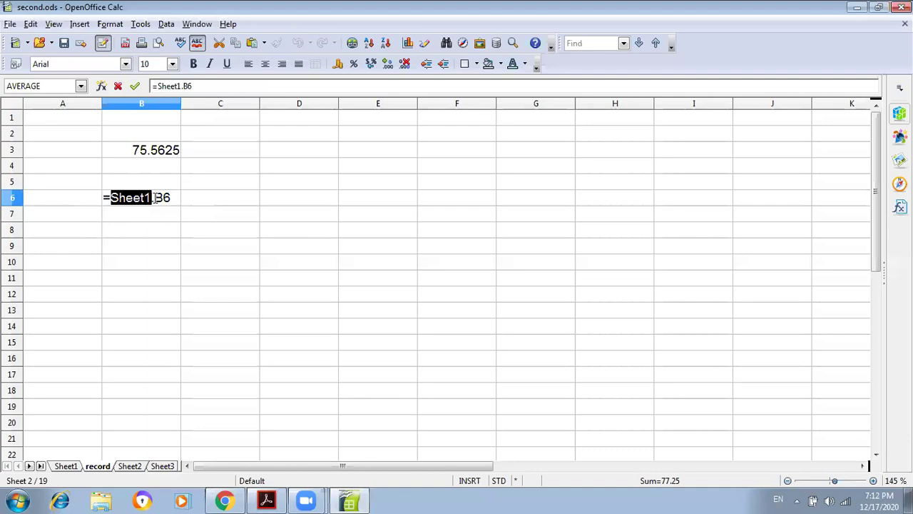
{"action": "key", "text": "End"}
{"action": "double_click", "coordinate": [158, 198]}
{"action": "left_click", "coordinate": [173, 198]}
{"action": "key", "text": "Return"}
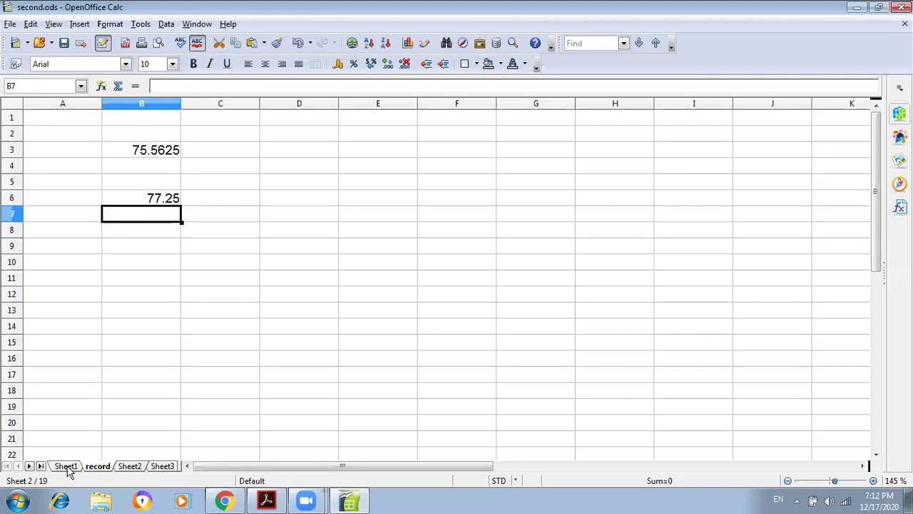
{"action": "left_click", "coordinate": [67, 467]}
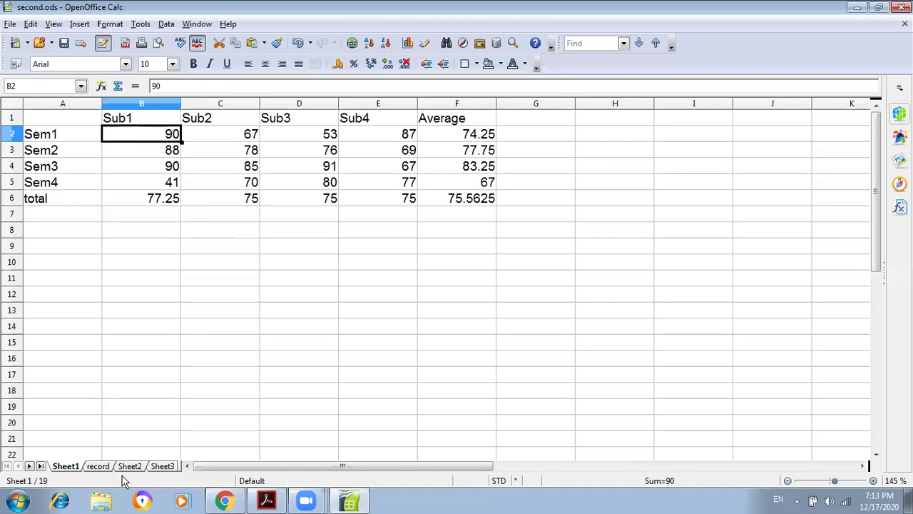
- Enter =Sheet1.b2 in B7 of the record sheet so it shows 90
{"action": "left_click", "coordinate": [97, 467]}
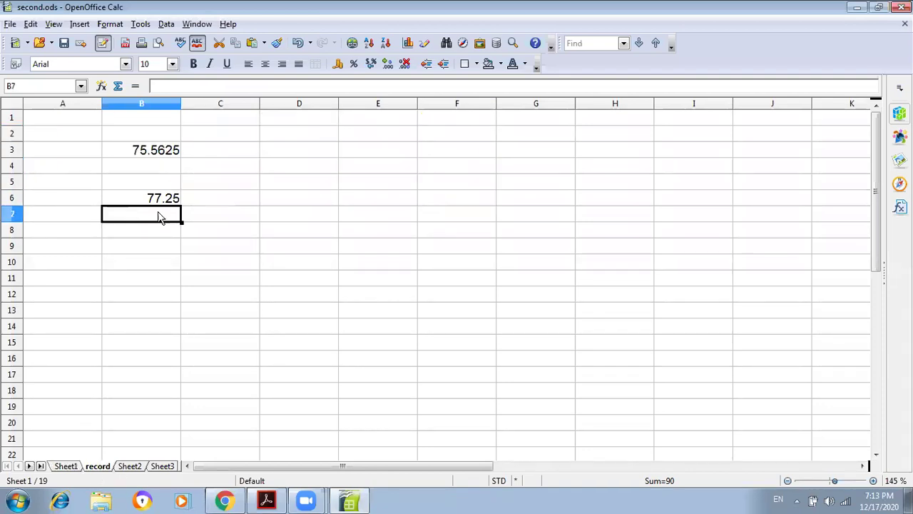
{"action": "type", "text": "="}
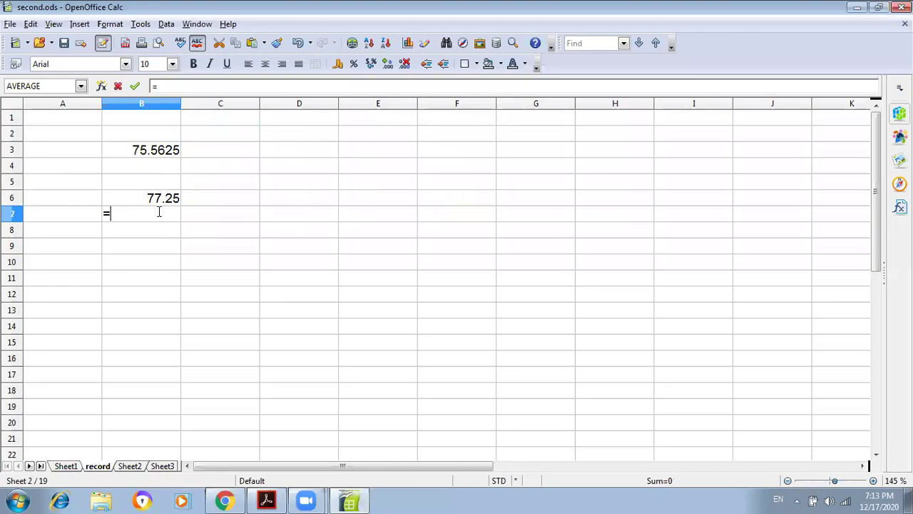
{"action": "type", "text": "Sheet1"}
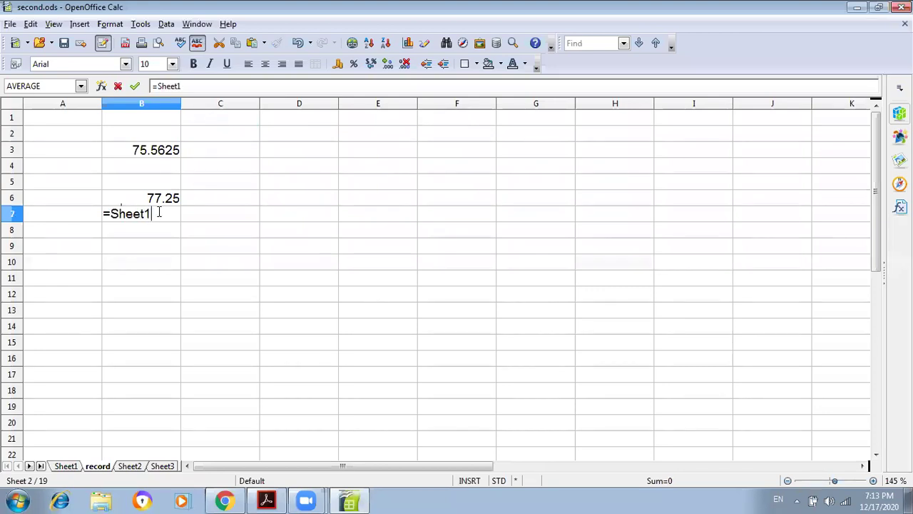
{"action": "type", "text": ".b2"}
{"action": "key", "text": "Return"}
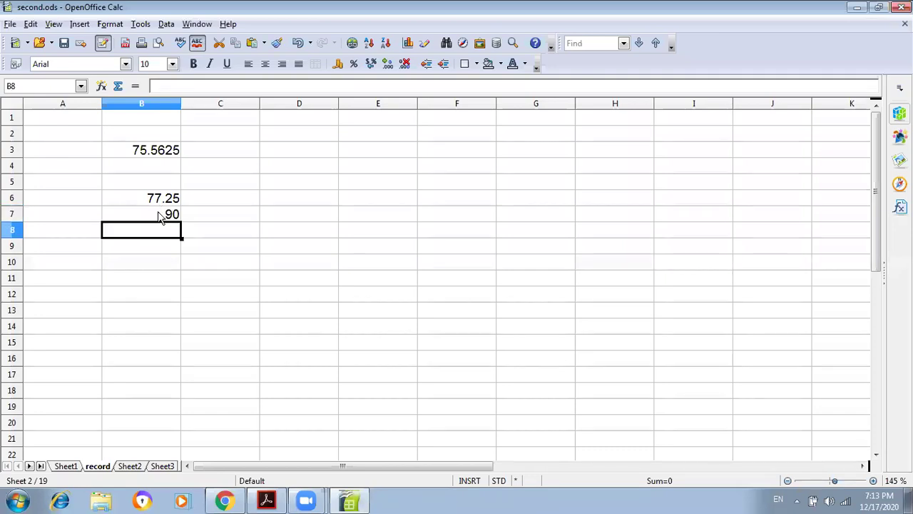
{"action": "left_click", "coordinate": [160, 218]}
- Compare against Sheet1's B2 value, then bring the PDF guide forward
{"action": "left_click", "coordinate": [63, 468]}
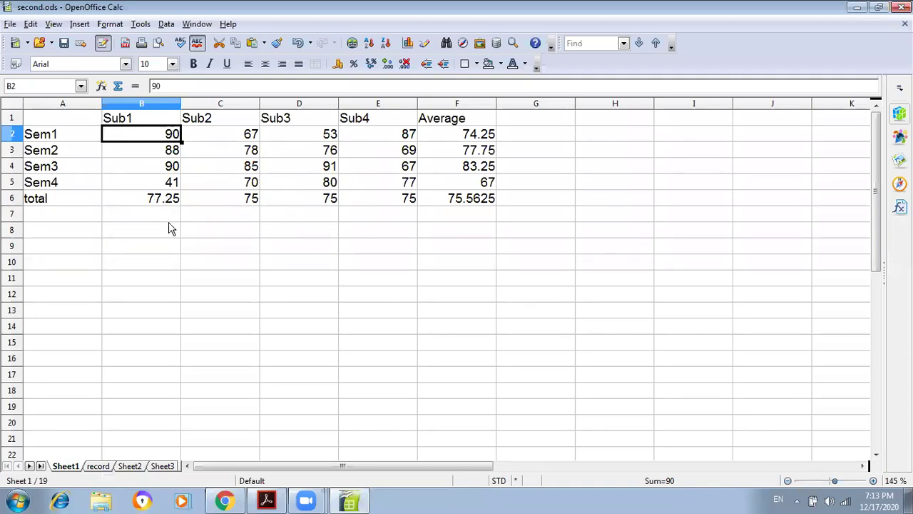
{"action": "key", "text": "ctrl+Page_Down"}
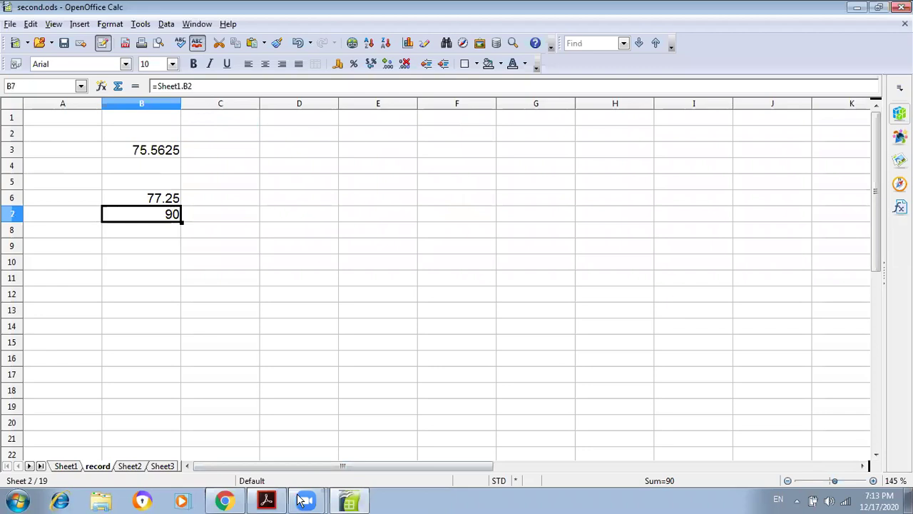
{"action": "left_click", "coordinate": [280, 502]}
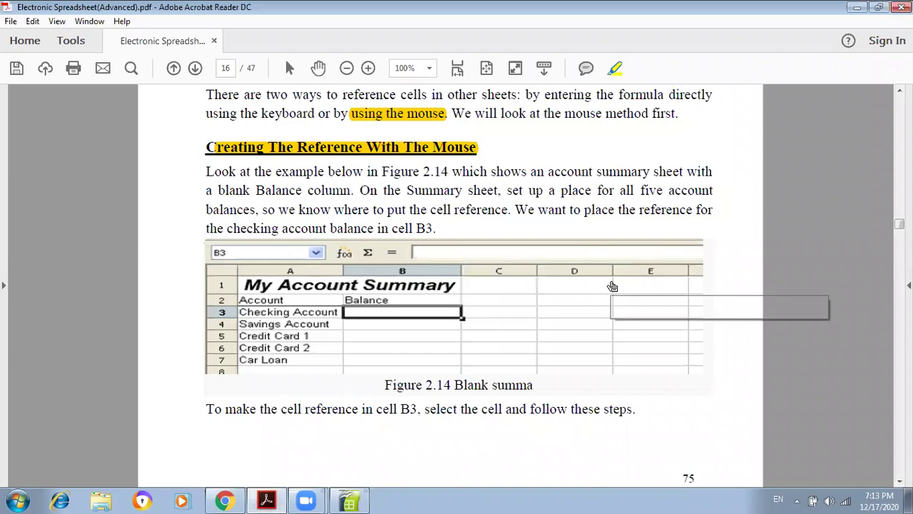
- Scroll the guide from page 16 down to page 18's ='Savings Account'.F3 keyboard example
{"action": "scroll", "coordinate": [612, 286], "scroll_direction": "down", "scroll_amount": 3}
{"action": "scroll", "coordinate": [612, 285], "scroll_direction": "down", "scroll_amount": 10}
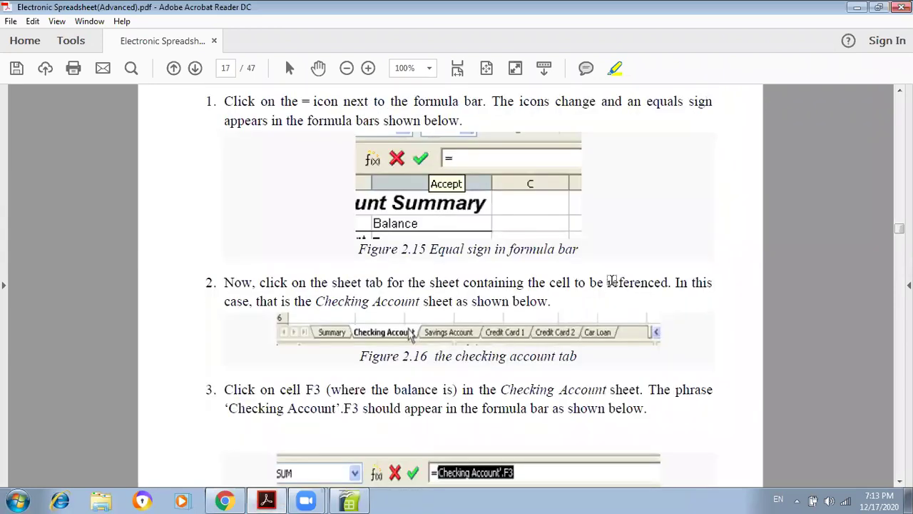
{"action": "scroll", "coordinate": [612, 280], "scroll_direction": "up", "scroll_amount": 2}
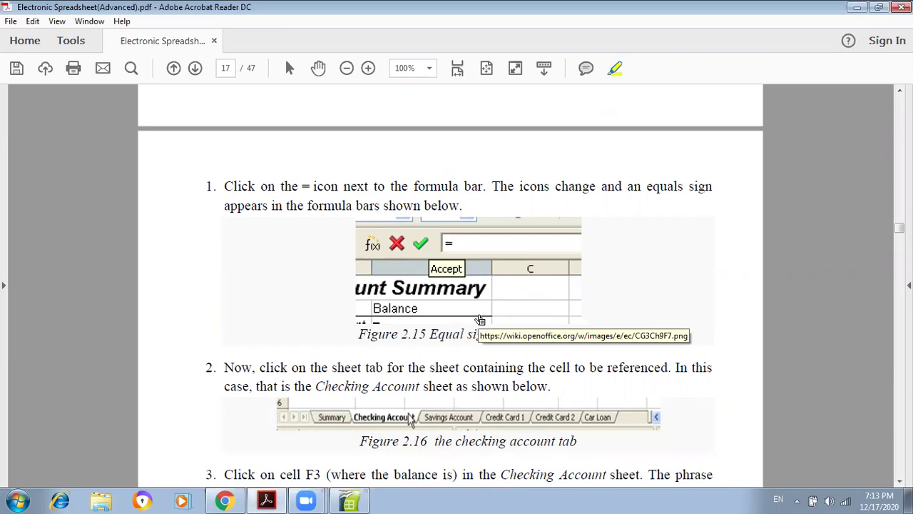
{"action": "scroll", "coordinate": [480, 317], "scroll_direction": "down", "scroll_amount": 3}
{"action": "scroll", "coordinate": [480, 317], "scroll_direction": "down", "scroll_amount": 1}
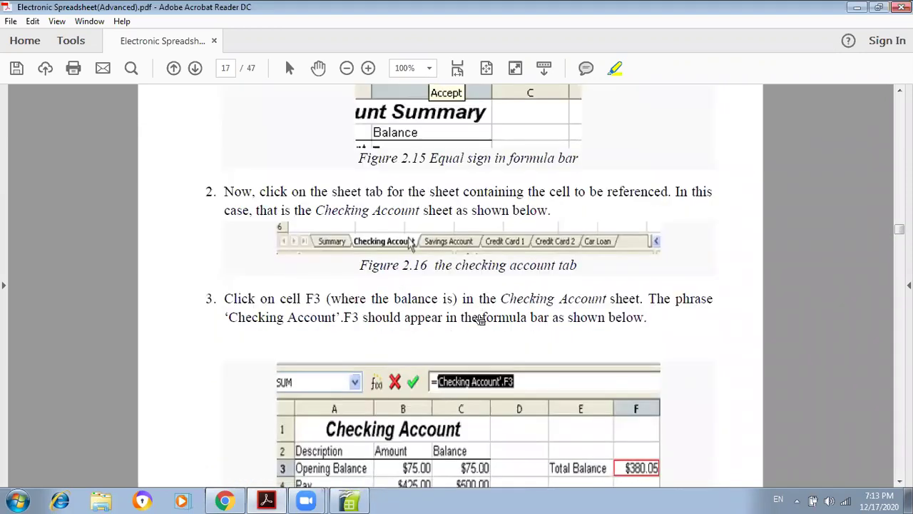
{"action": "scroll", "coordinate": [480, 317], "scroll_direction": "down", "scroll_amount": 2}
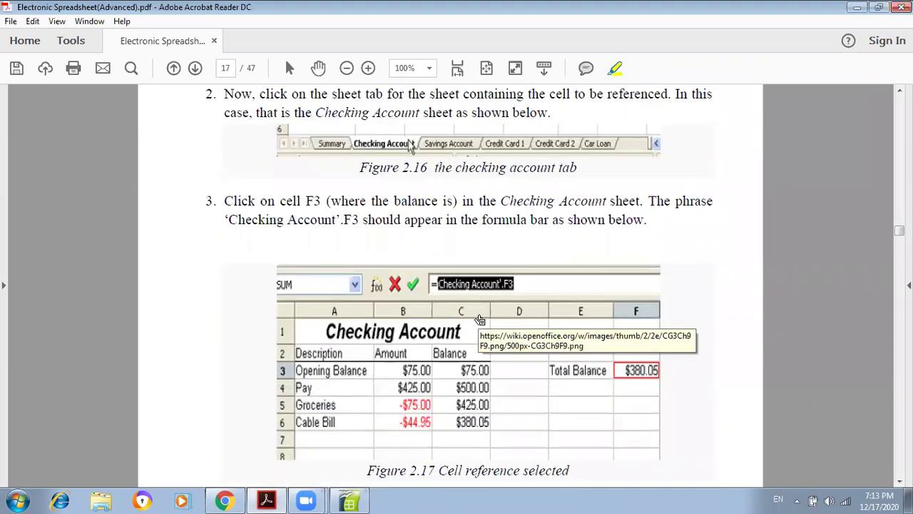
{"action": "scroll", "coordinate": [480, 320], "scroll_direction": "down", "scroll_amount": 1}
{"action": "scroll", "coordinate": [481, 320], "scroll_direction": "down", "scroll_amount": 2}
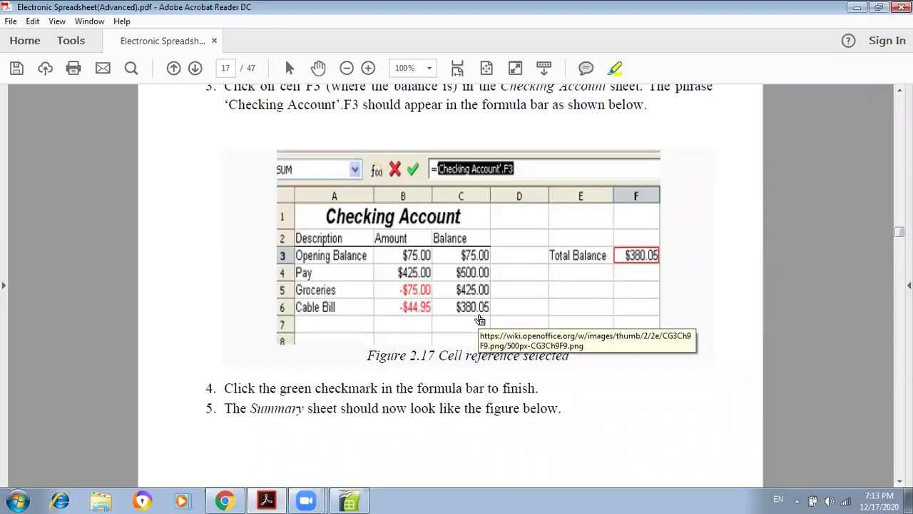
{"action": "scroll", "coordinate": [480, 320], "scroll_direction": "down", "scroll_amount": 5}
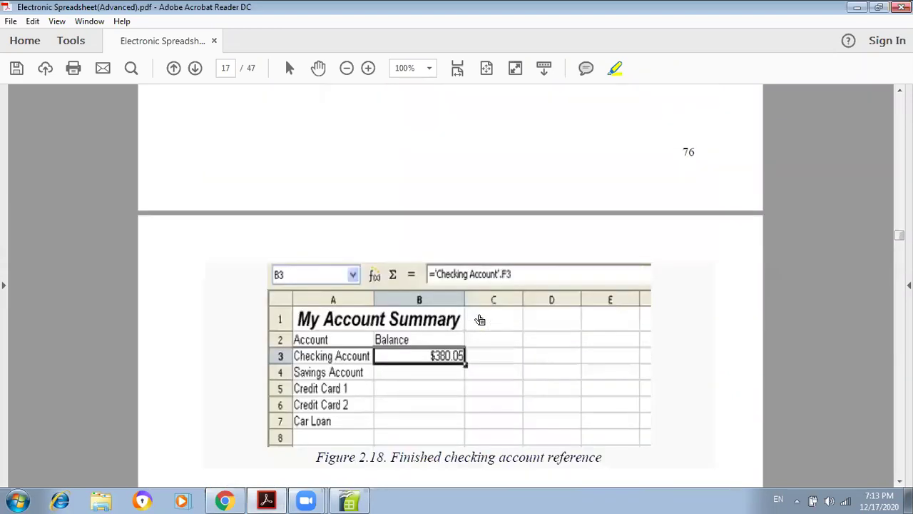
{"action": "scroll", "coordinate": [480, 314], "scroll_direction": "down", "scroll_amount": 3}
{"action": "scroll", "coordinate": [480, 314], "scroll_direction": "down", "scroll_amount": 2}
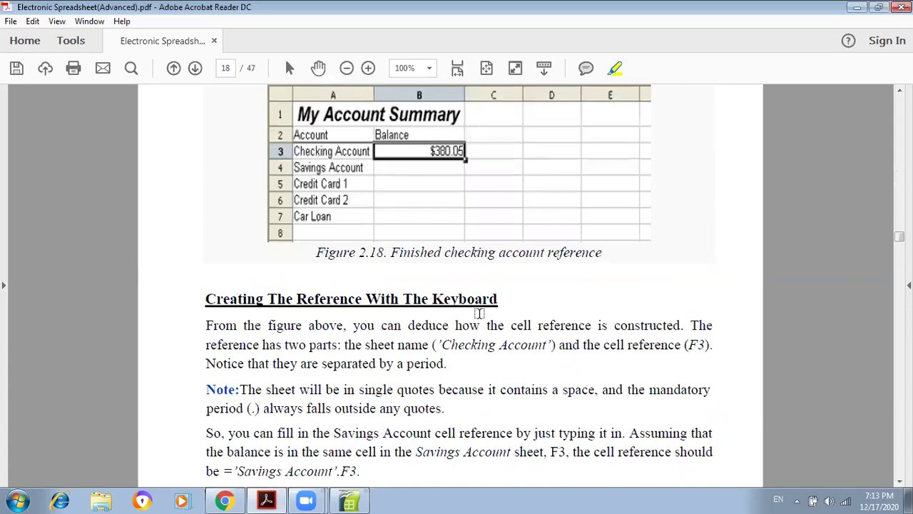
{"action": "scroll", "coordinate": [480, 314], "scroll_direction": "down", "scroll_amount": 1}
{"action": "scroll", "coordinate": [480, 314], "scroll_direction": "down", "scroll_amount": 1}
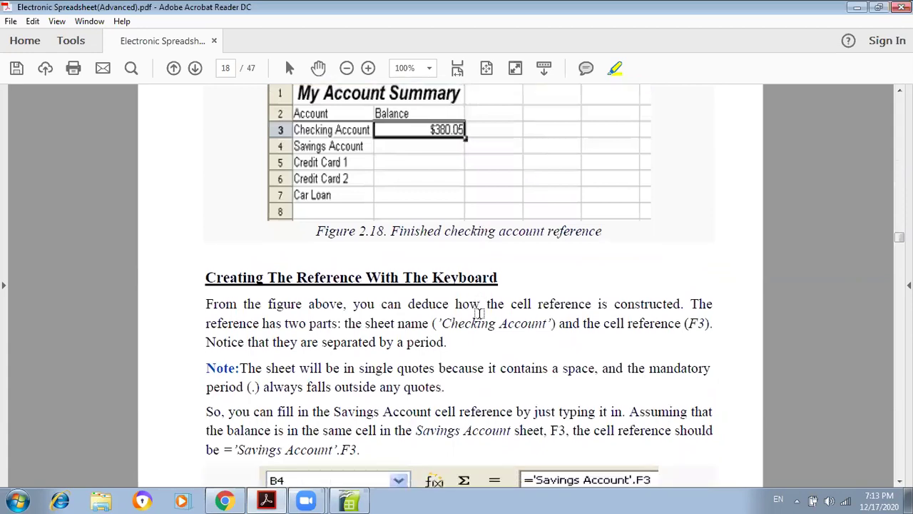
{"action": "scroll", "coordinate": [480, 313], "scroll_direction": "down", "scroll_amount": 2}
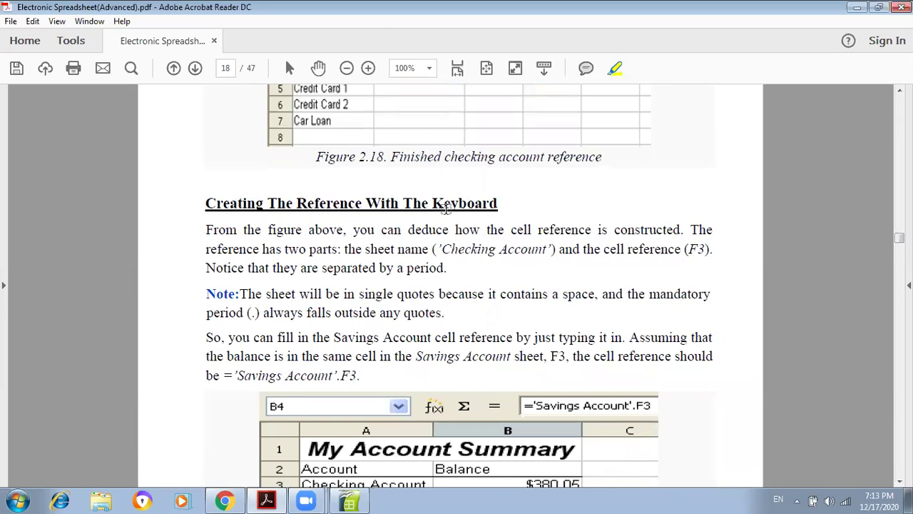
{"action": "scroll", "coordinate": [464, 208], "scroll_direction": "down", "scroll_amount": 1}
{"action": "scroll", "coordinate": [442, 221], "scroll_direction": "down", "scroll_amount": 1}
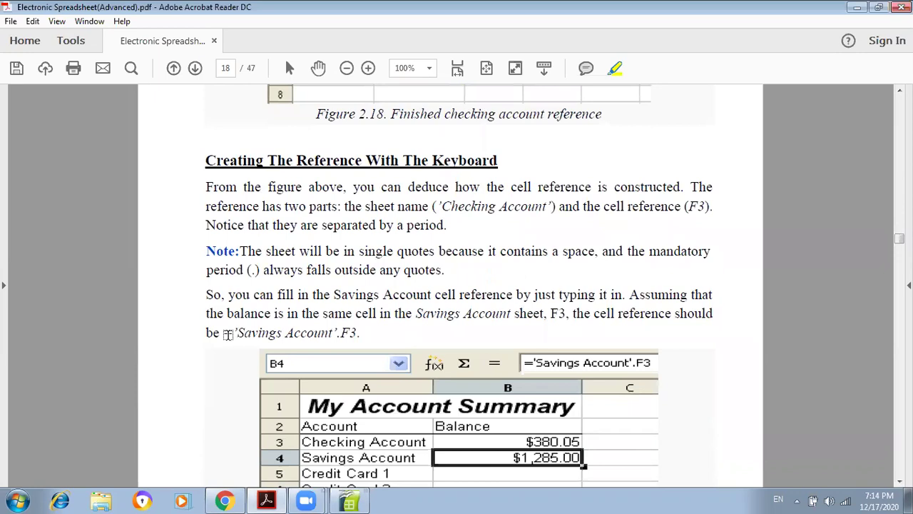
- Select 'Savings Account' in the example and scroll ahead through the guide
{"action": "mouse_move", "coordinate": [236, 333]}
{"action": "left_mouse_down"}
{"action": "mouse_move", "coordinate": [350, 332]}
{"action": "mouse_move", "coordinate": [275, 337]}
{"action": "left_mouse_up"}
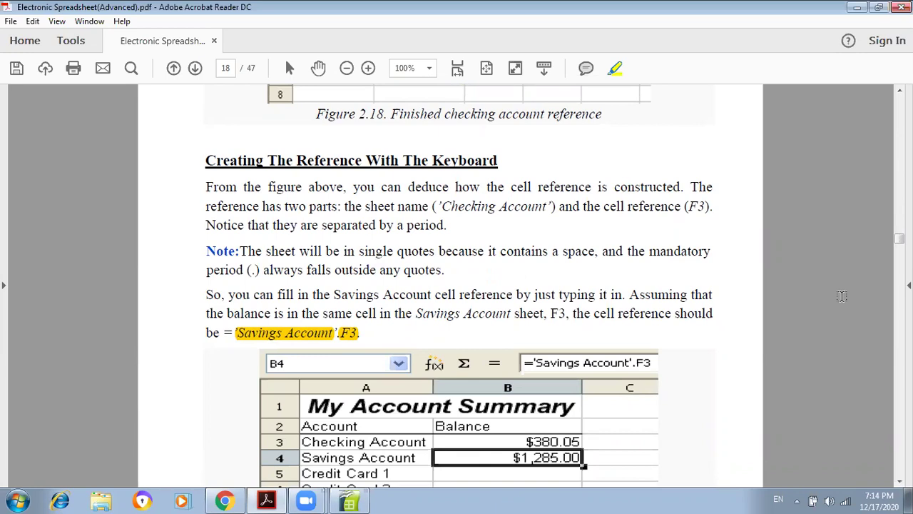
{"action": "scroll", "coordinate": [842, 296], "scroll_direction": "down", "scroll_amount": 1}
{"action": "scroll", "coordinate": [842, 296], "scroll_direction": "down", "scroll_amount": 5}
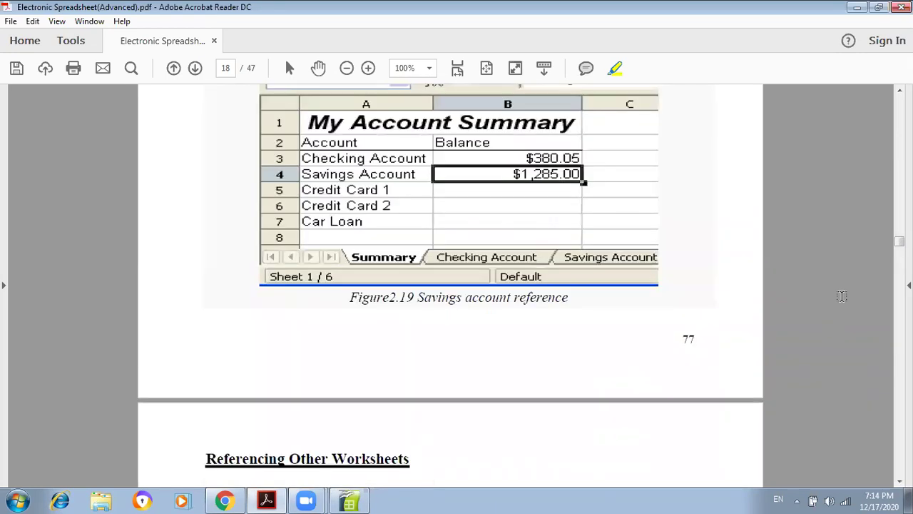
{"action": "scroll", "coordinate": [842, 296], "scroll_direction": "down", "scroll_amount": 4}
{"action": "scroll", "coordinate": [842, 297], "scroll_direction": "down", "scroll_amount": 1}
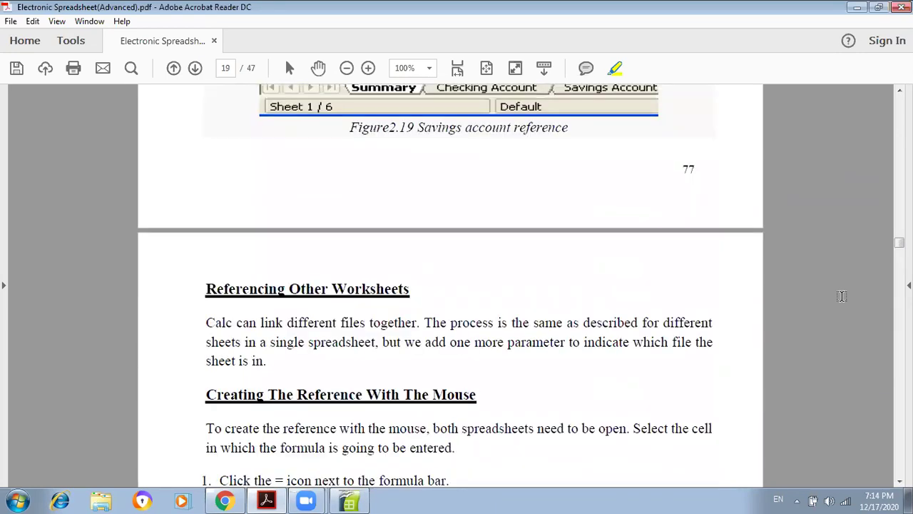
{"action": "scroll", "coordinate": [842, 296], "scroll_direction": "up", "scroll_amount": 4}
{"action": "scroll", "coordinate": [842, 296], "scroll_direction": "up", "scroll_amount": 8}
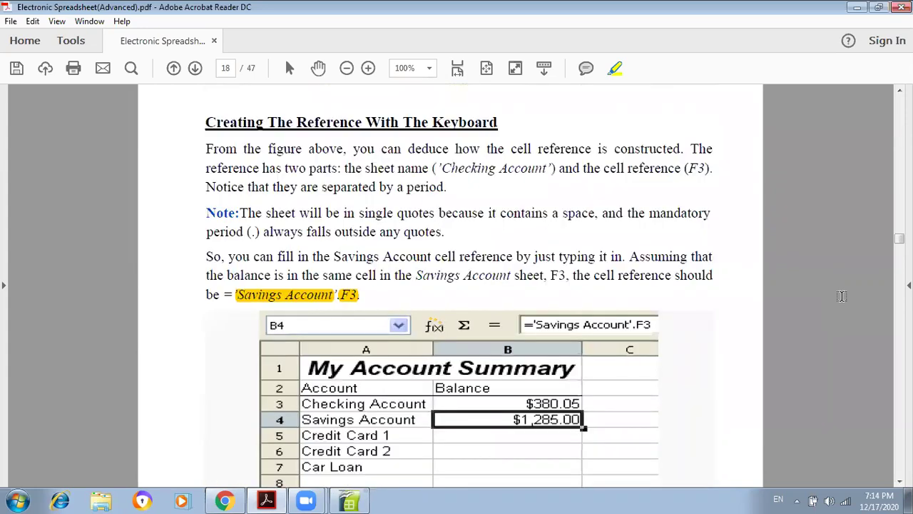
{"action": "scroll", "coordinate": [842, 296], "scroll_direction": "up", "scroll_amount": 1}
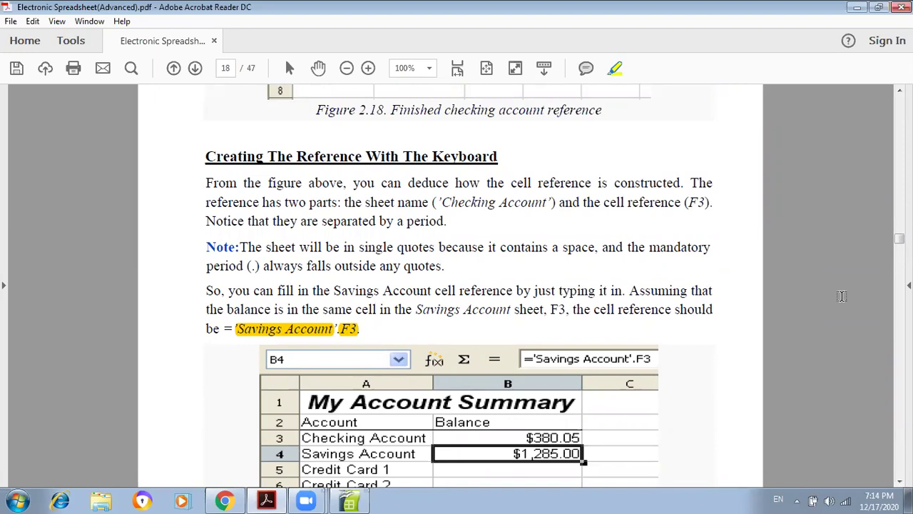
- Highlight page 19's 'Referencing Other Worksheets' heading, then switch back to second.ods
{"action": "scroll", "coordinate": [842, 296], "scroll_direction": "down", "scroll_amount": 6}
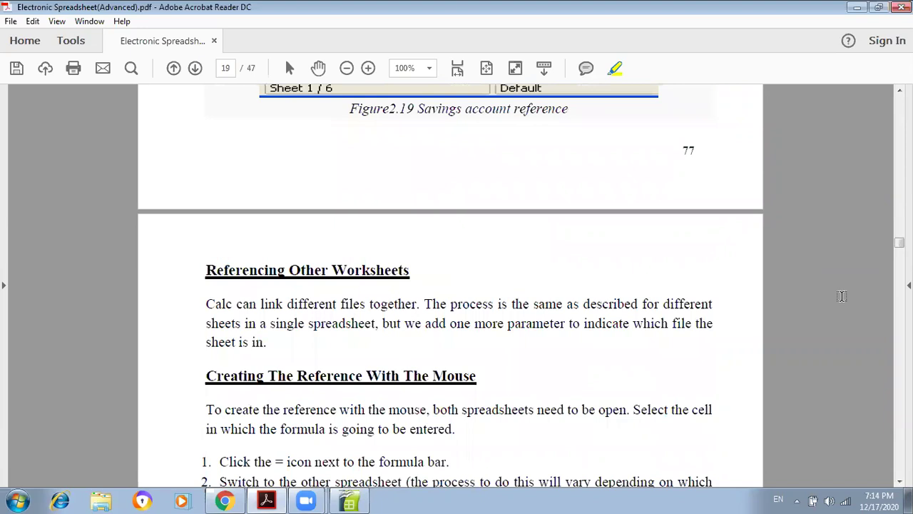
{"action": "scroll", "coordinate": [842, 296], "scroll_direction": "down", "scroll_amount": 1}
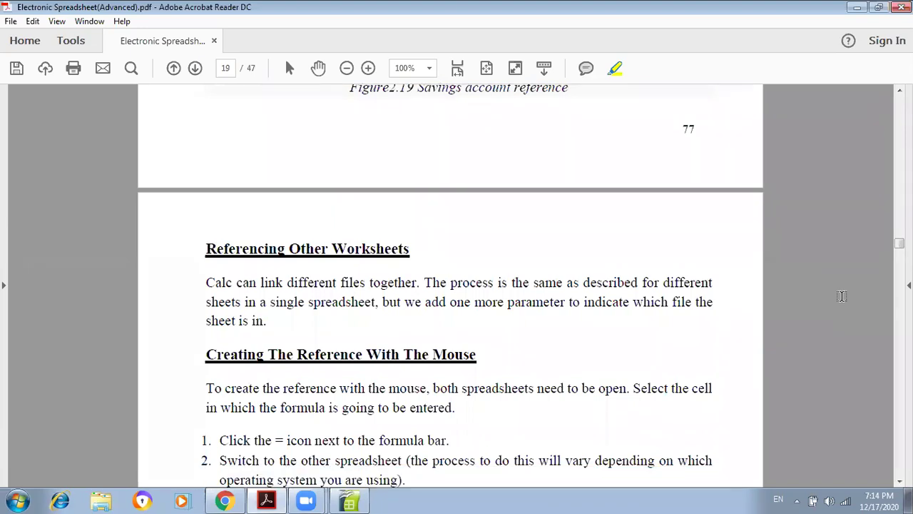
{"action": "scroll", "coordinate": [841, 296], "scroll_direction": "down", "scroll_amount": 4}
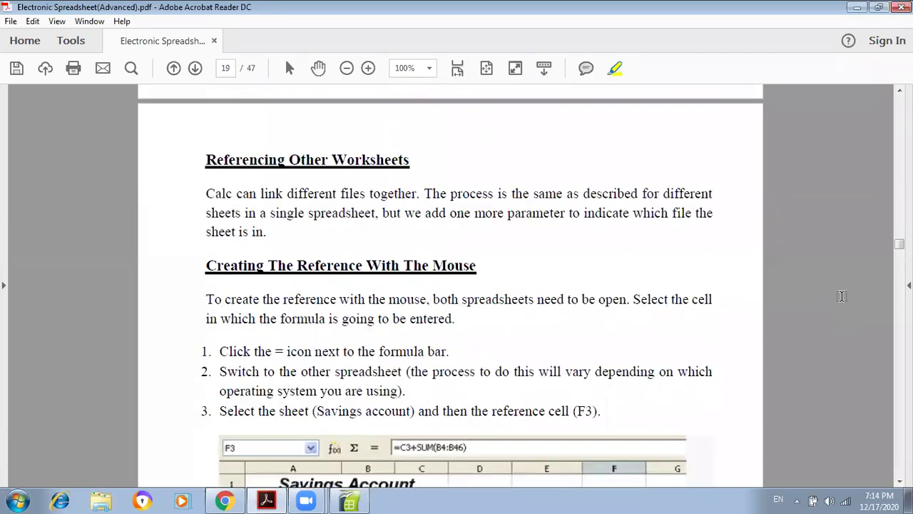
{"action": "scroll", "coordinate": [842, 296], "scroll_direction": "down", "scroll_amount": 1}
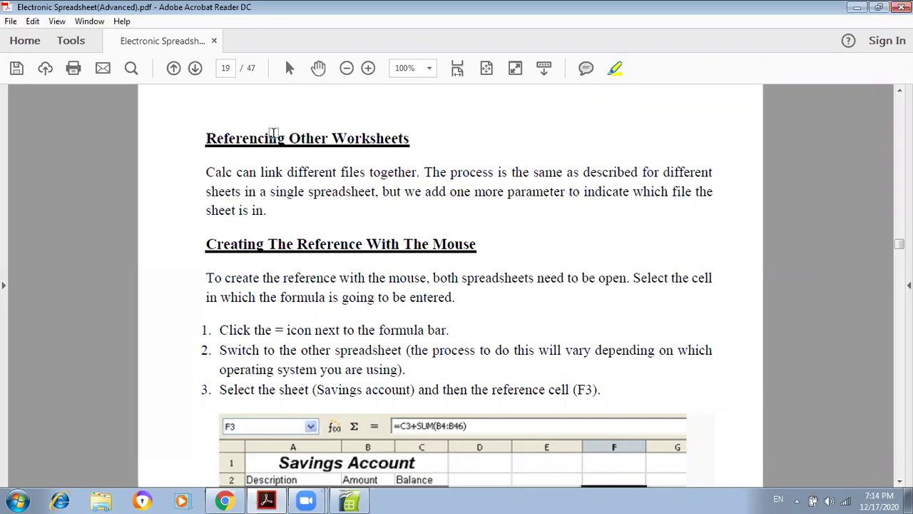
{"action": "triple_click", "coordinate": [274, 136]}
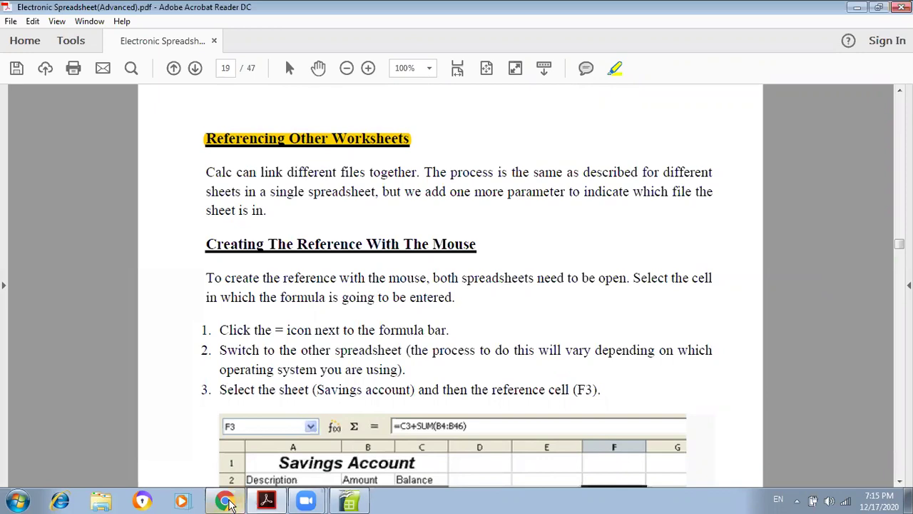
{"action": "key", "text": "alt+Tab"}
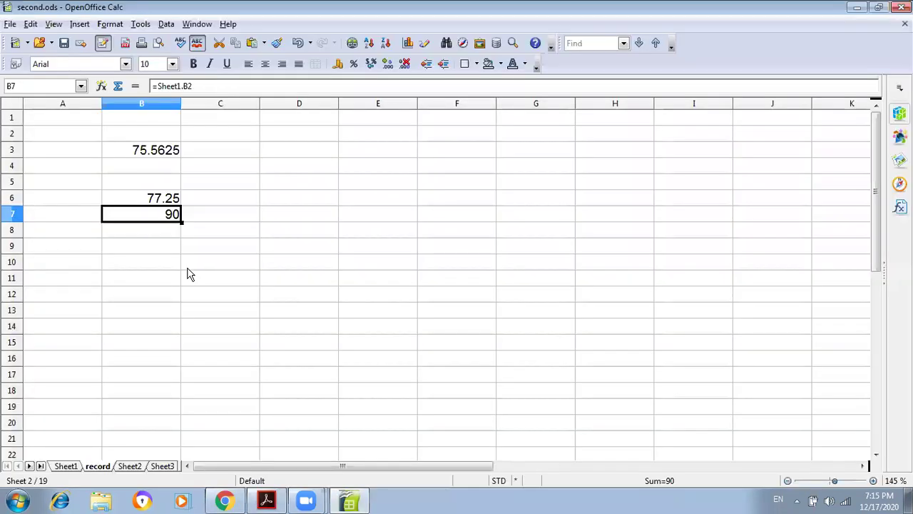
- Open the first.ods workbook through File > Open
{"action": "left_click", "coordinate": [10, 24]}
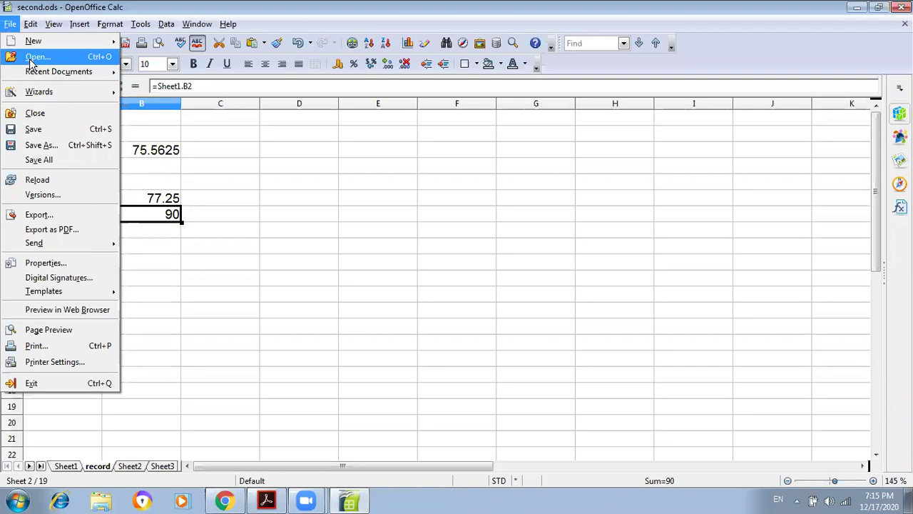
{"action": "left_click", "coordinate": [30, 60]}
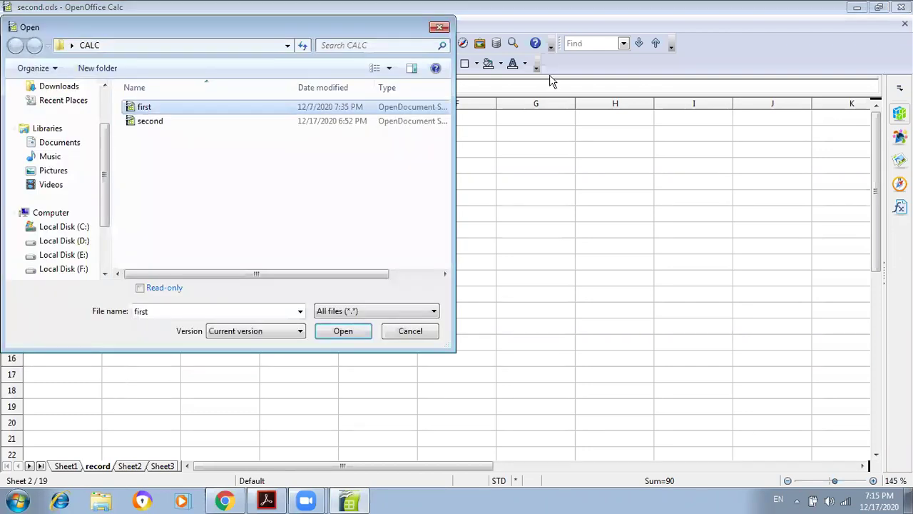
{"action": "left_click", "coordinate": [343, 331]}
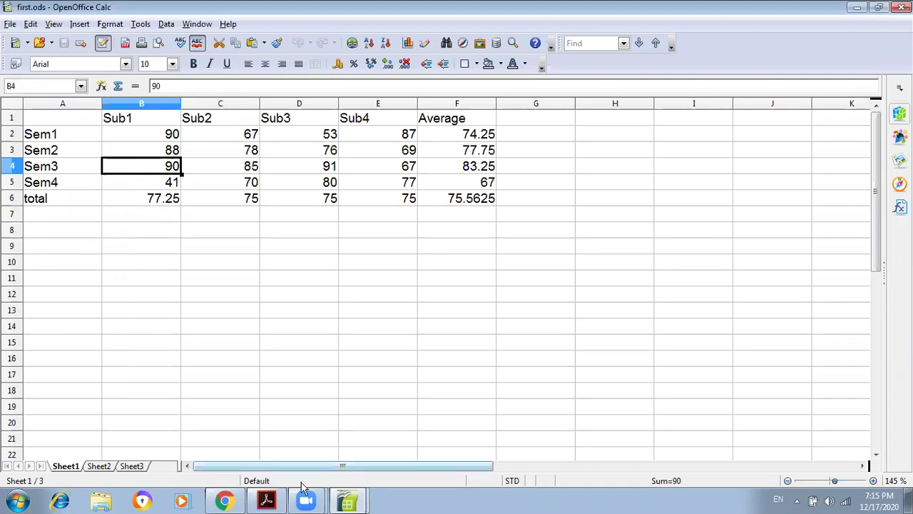
- Switch between the first.ods and second.ods windows, ending on second.ods's record sheet
{"action": "left_click", "coordinate": [347, 500]}
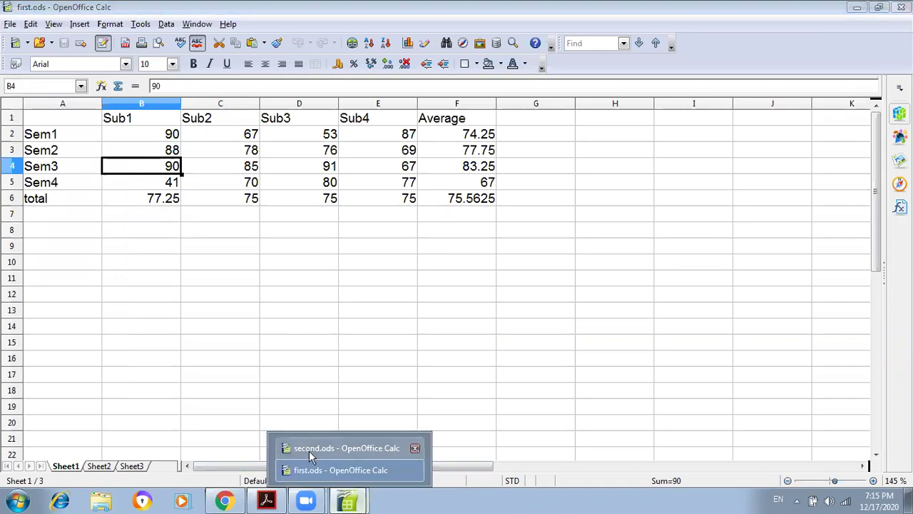
{"action": "left_click", "coordinate": [309, 448]}
{"action": "left_click", "coordinate": [349, 503]}
{"action": "left_click", "coordinate": [352, 469]}
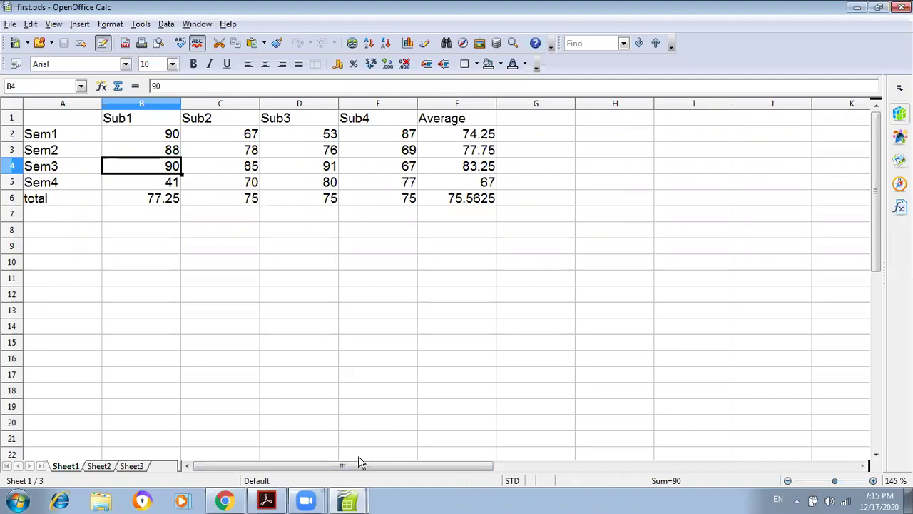
{"action": "left_click", "coordinate": [356, 503]}
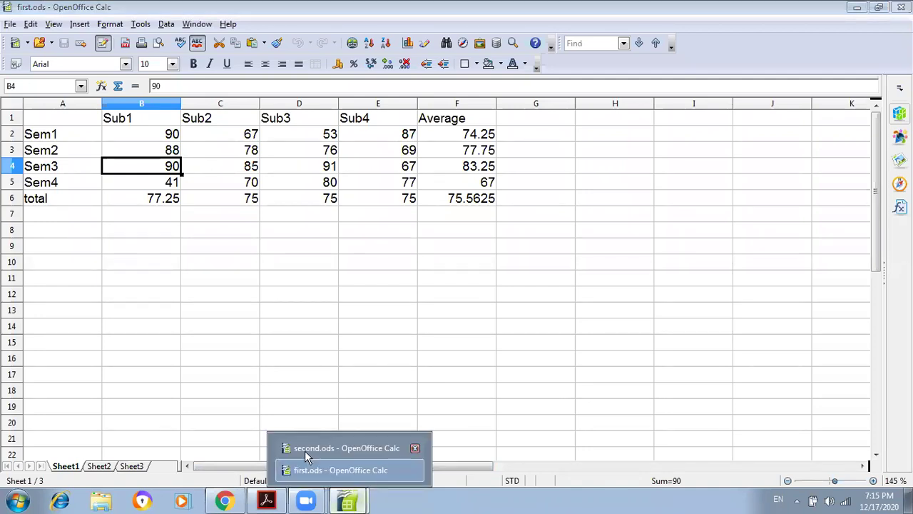
{"action": "left_click", "coordinate": [305, 450]}
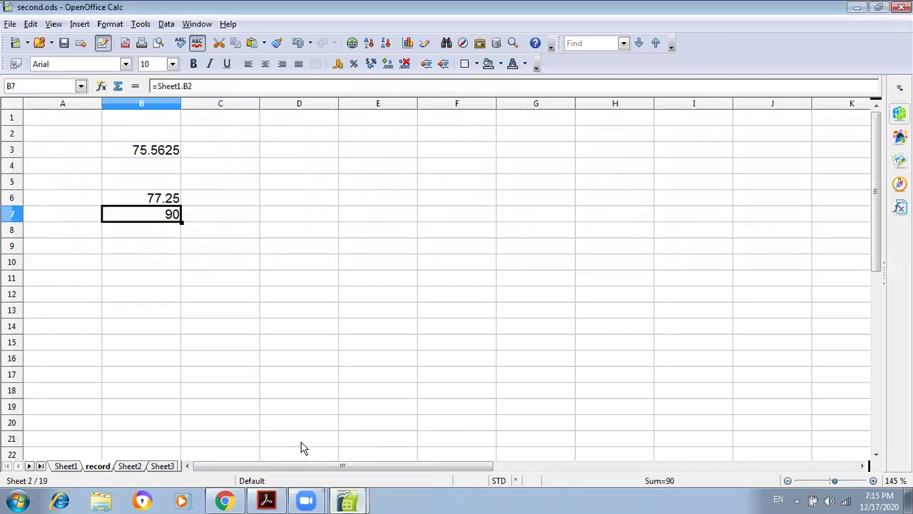
{"action": "left_click", "coordinate": [341, 504]}
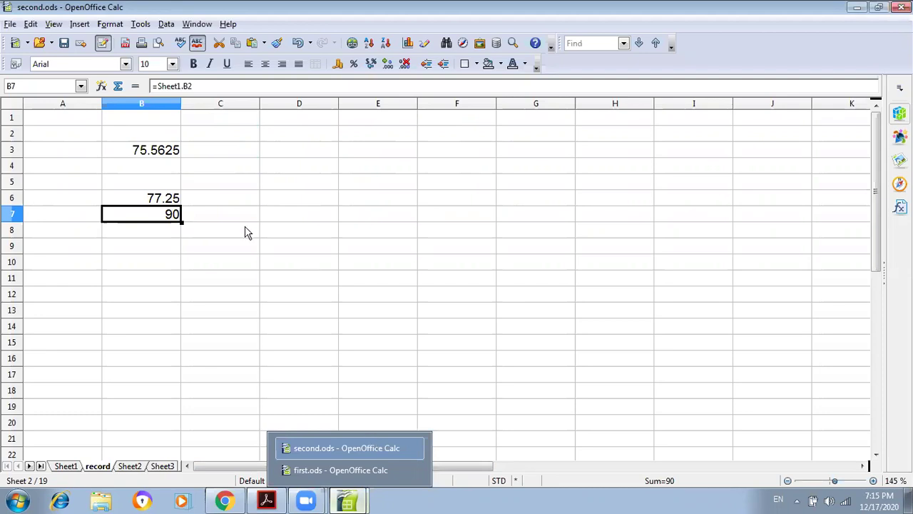
- Build a D5 formula referencing E4 on first.ods's Sheet1, giving 67
{"action": "left_click", "coordinate": [284, 187]}
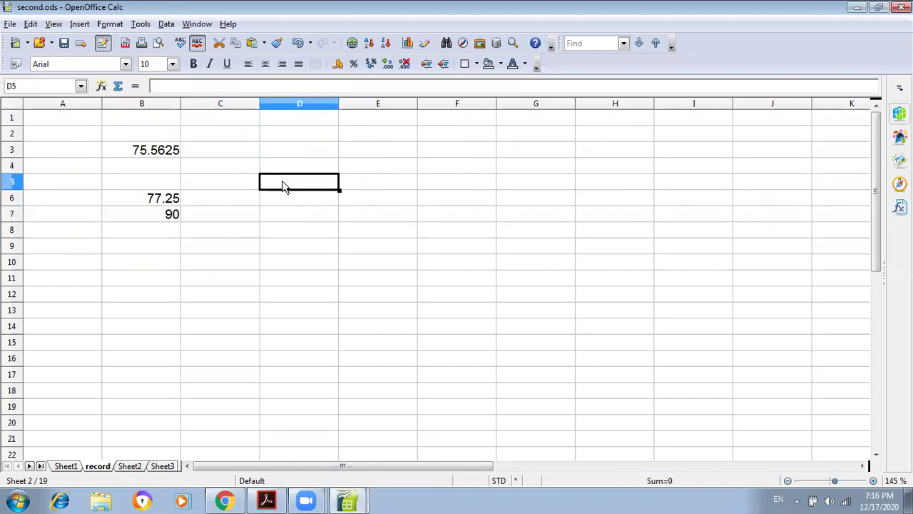
{"action": "type", "text": "="}
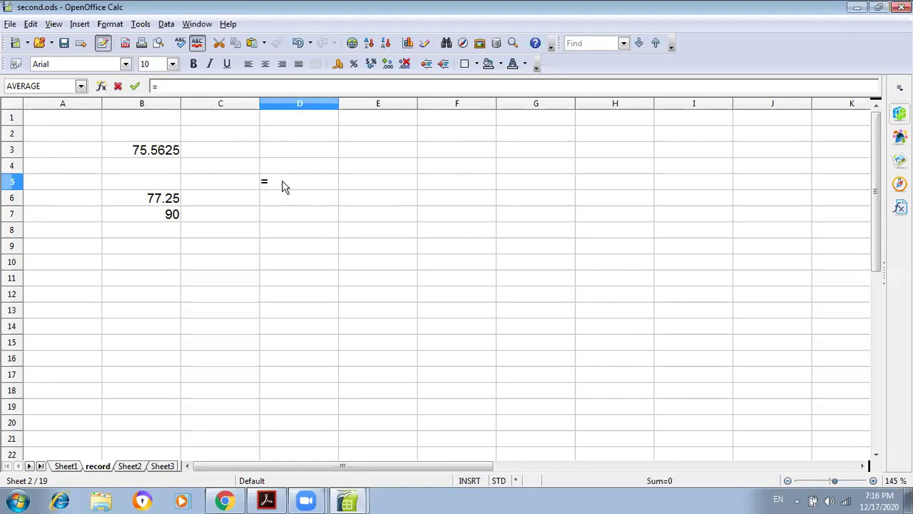
{"action": "left_click", "coordinate": [357, 503]}
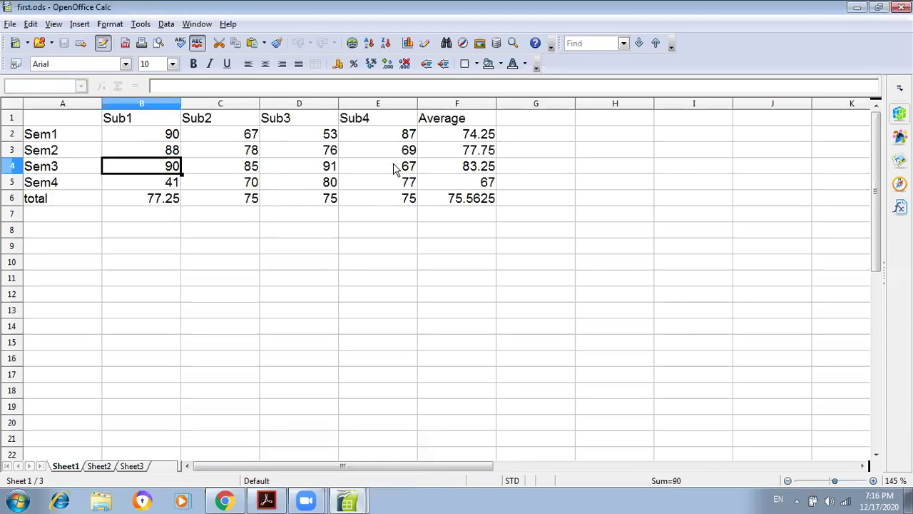
{"action": "left_click", "coordinate": [397, 169]}
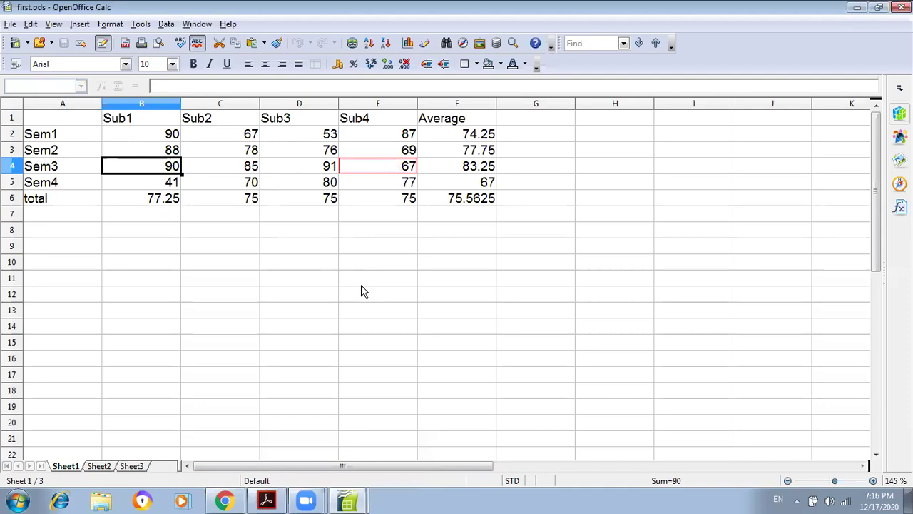
{"action": "mouse_move", "coordinate": [349, 504]}
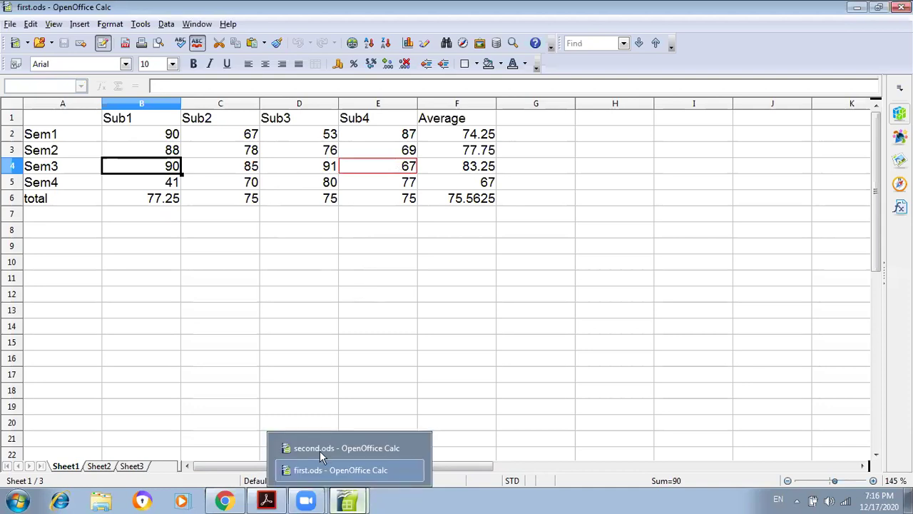
{"action": "left_click", "coordinate": [316, 448]}
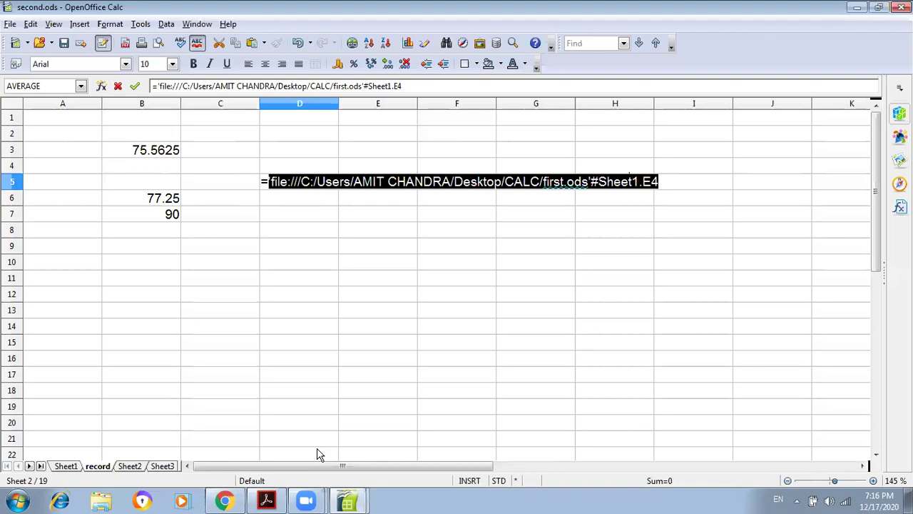
{"action": "key", "text": "Return"}
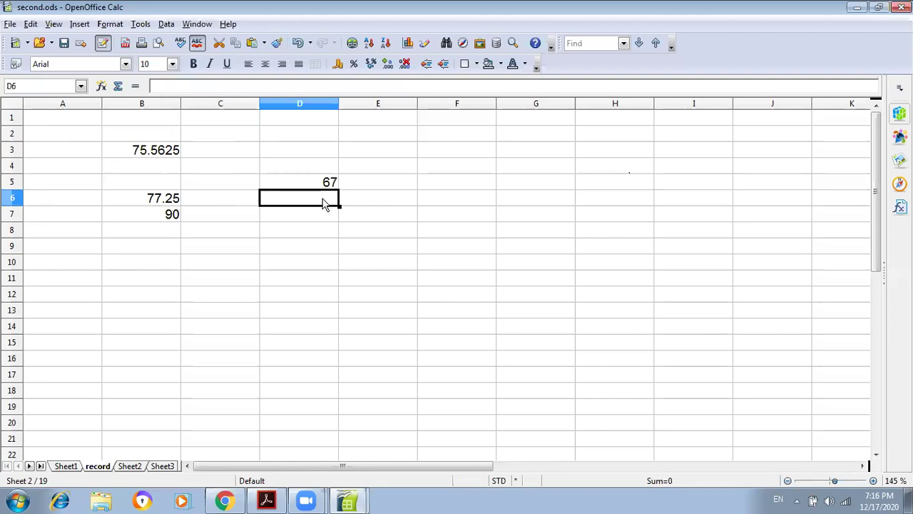
- Verify D5's link by checking the value 67 in first.ods cell E4
{"action": "key", "text": "Up"}
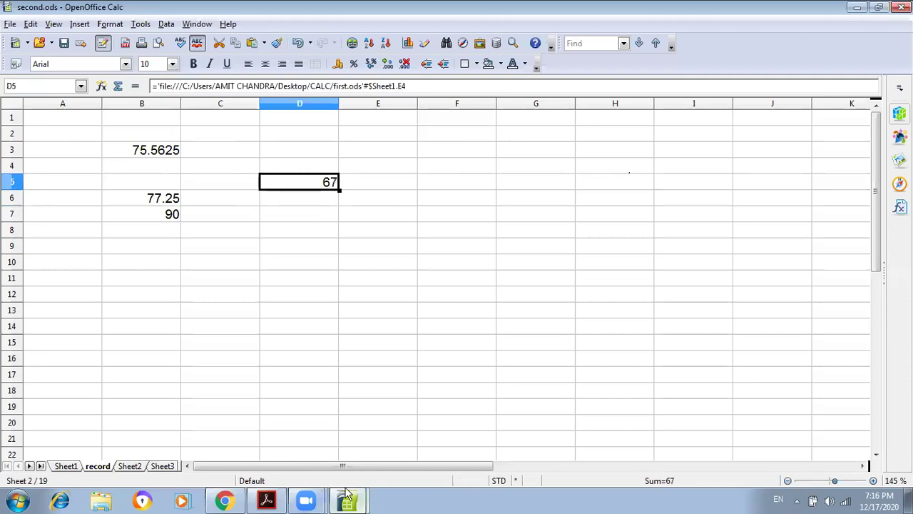
{"action": "left_click", "coordinate": [347, 501]}
{"action": "left_click", "coordinate": [317, 470]}
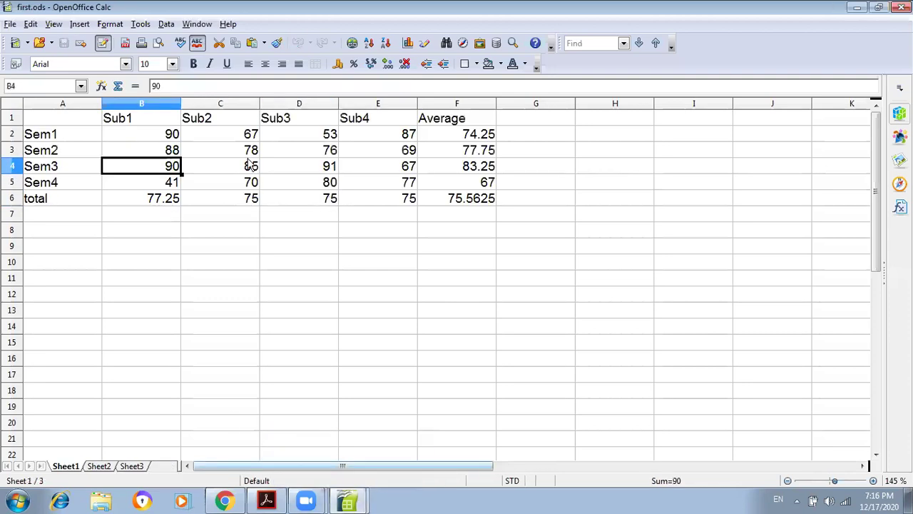
{"action": "left_click", "coordinate": [396, 167]}
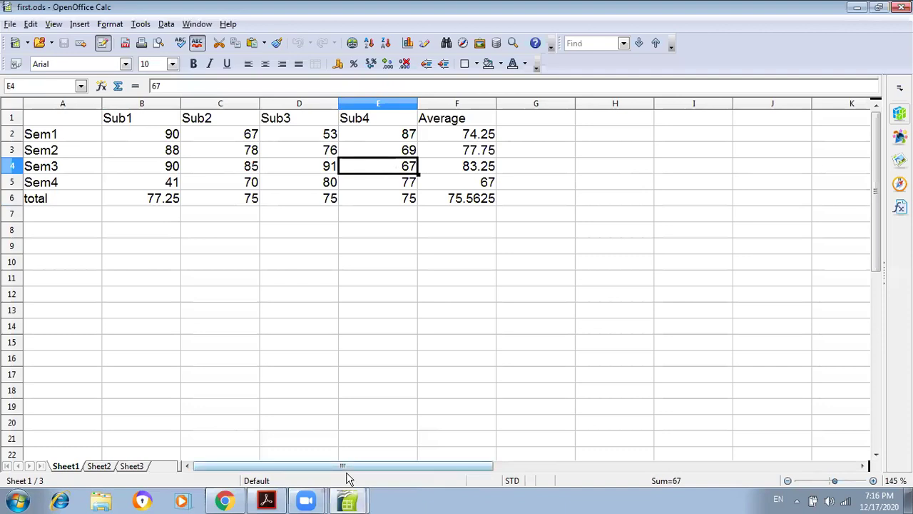
{"action": "mouse_move", "coordinate": [348, 501]}
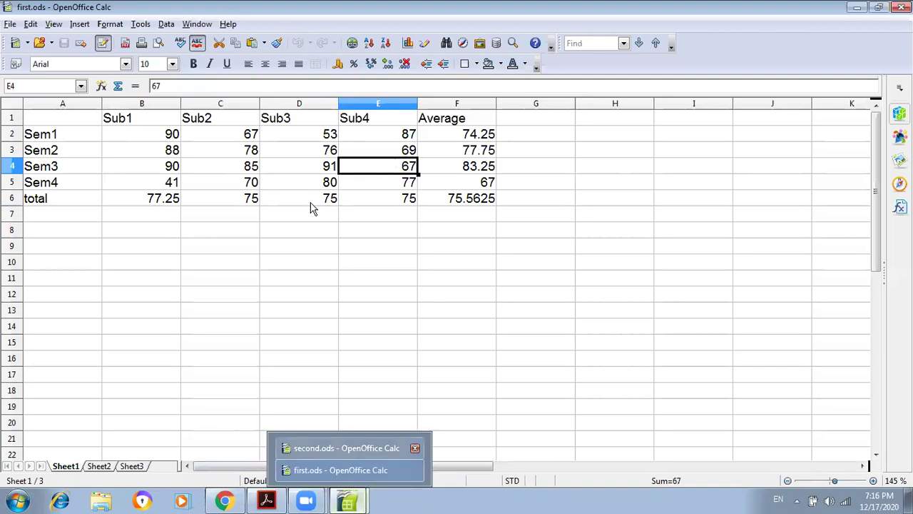
{"action": "left_click", "coordinate": [333, 448]}
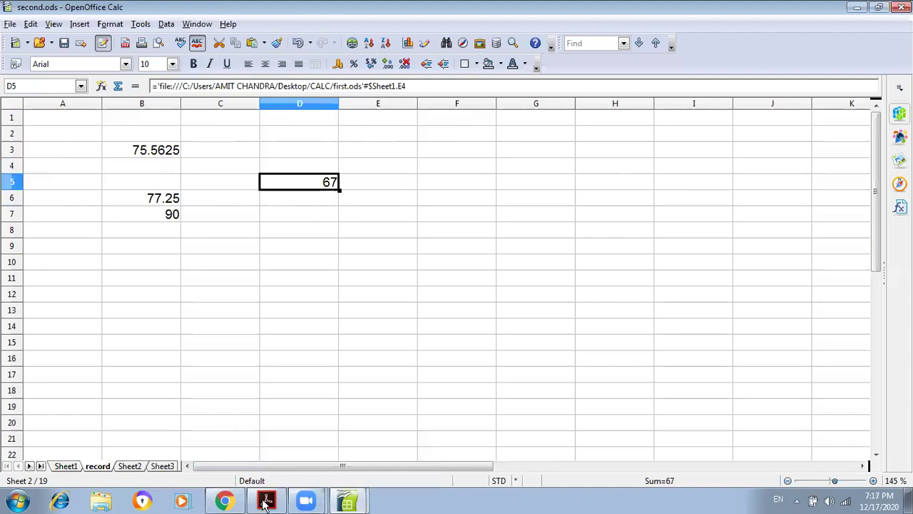
{"action": "left_click", "coordinate": [348, 501]}
- Scroll the PDF to page 20's ='file:///Path &File Name'#$SheetName.CellName format
{"action": "left_click", "coordinate": [267, 501]}
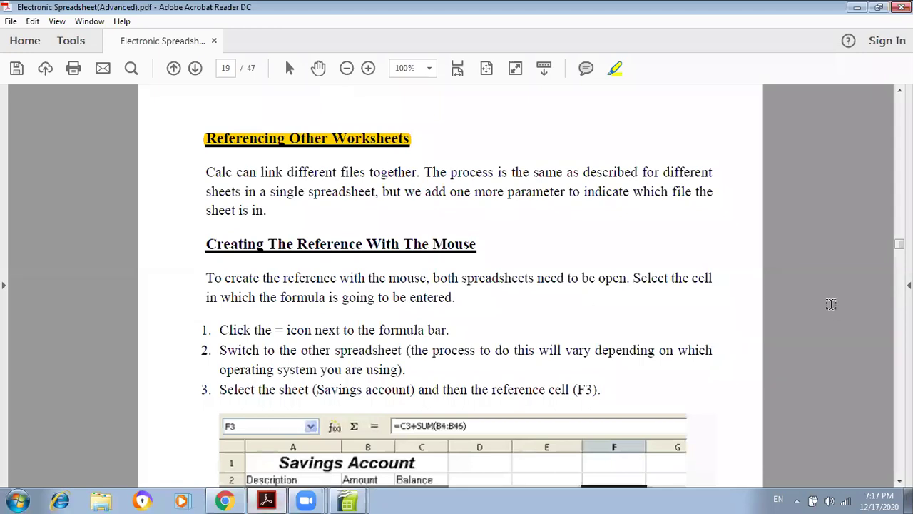
{"action": "scroll", "coordinate": [831, 304], "scroll_direction": "down", "scroll_amount": 1}
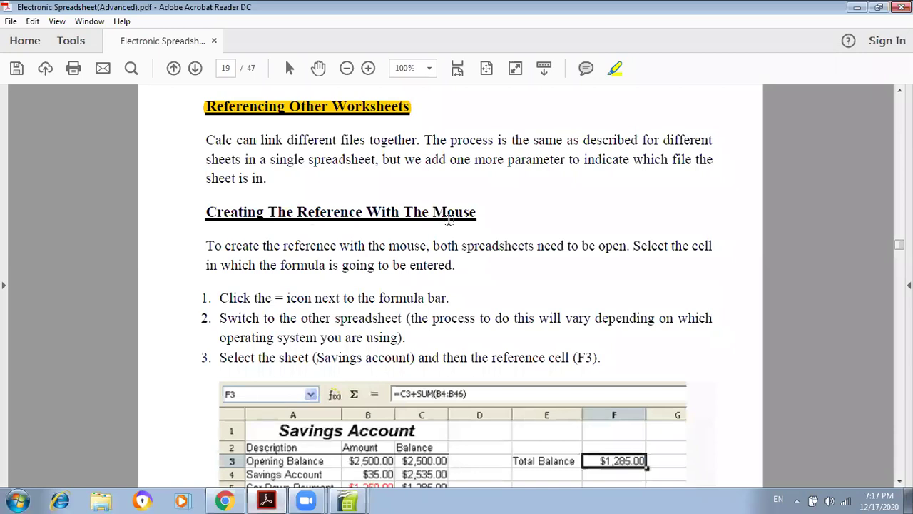
{"action": "scroll", "coordinate": [448, 220], "scroll_direction": "down", "scroll_amount": 1}
{"action": "scroll", "coordinate": [448, 220], "scroll_direction": "down", "scroll_amount": 1}
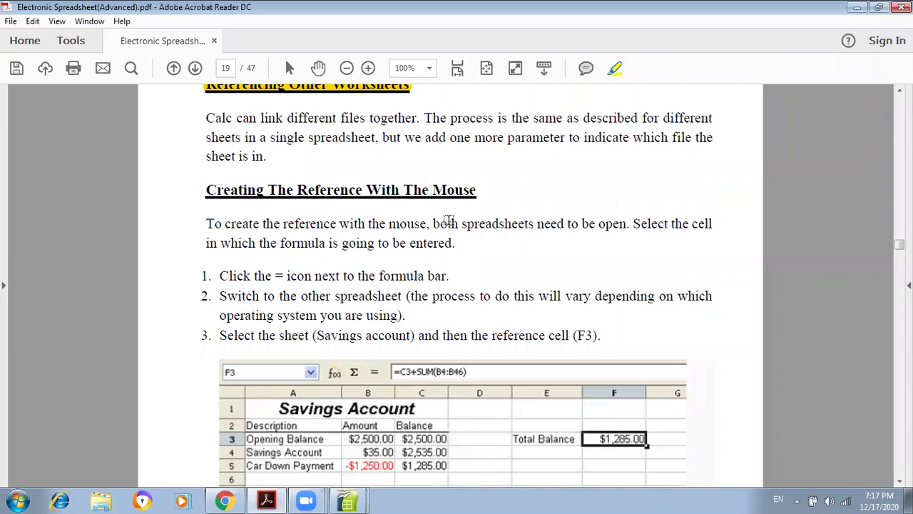
{"action": "scroll", "coordinate": [448, 220], "scroll_direction": "down", "scroll_amount": 1}
{"action": "scroll", "coordinate": [448, 219], "scroll_direction": "down", "scroll_amount": 1}
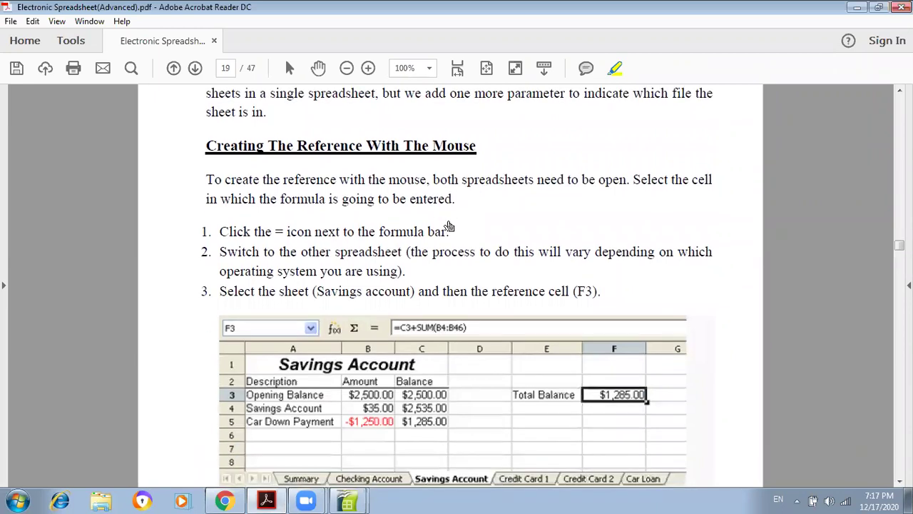
{"action": "scroll", "coordinate": [448, 220], "scroll_direction": "down", "scroll_amount": 8}
{"action": "scroll", "coordinate": [448, 221], "scroll_direction": "down", "scroll_amount": 1}
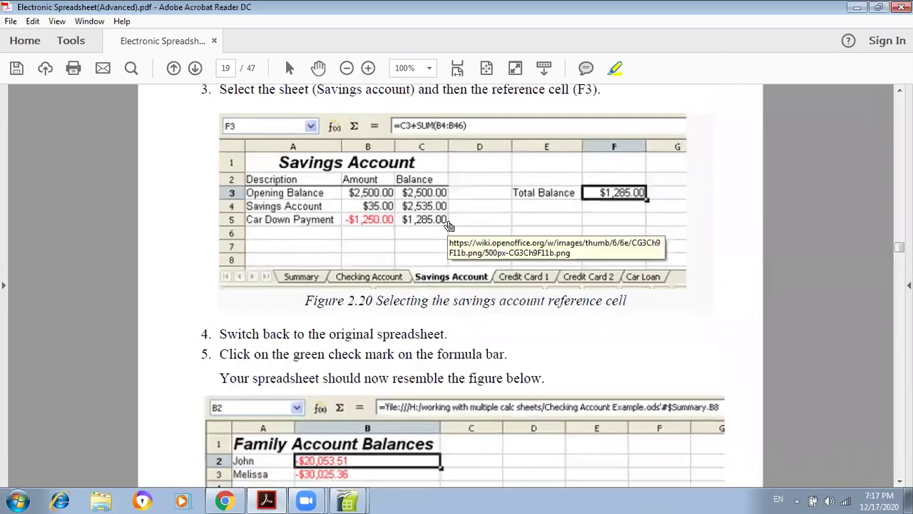
{"action": "scroll", "coordinate": [449, 225], "scroll_direction": "down", "scroll_amount": 5}
{"action": "scroll", "coordinate": [449, 219], "scroll_direction": "down", "scroll_amount": 1}
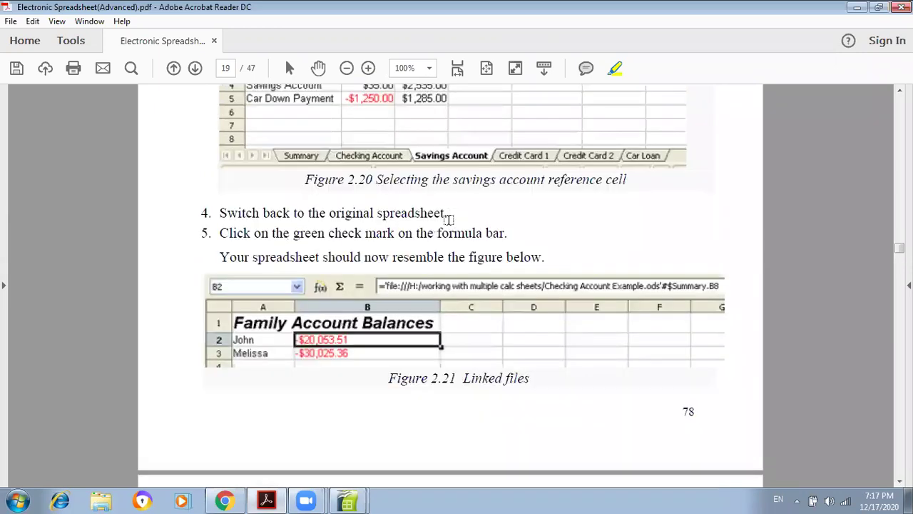
{"action": "scroll", "coordinate": [448, 220], "scroll_direction": "down", "scroll_amount": 1}
{"action": "scroll", "coordinate": [449, 225], "scroll_direction": "up", "scroll_amount": 1}
{"action": "scroll", "coordinate": [448, 226], "scroll_direction": "up", "scroll_amount": 8}
{"action": "scroll", "coordinate": [450, 226], "scroll_direction": "down", "scroll_amount": 1}
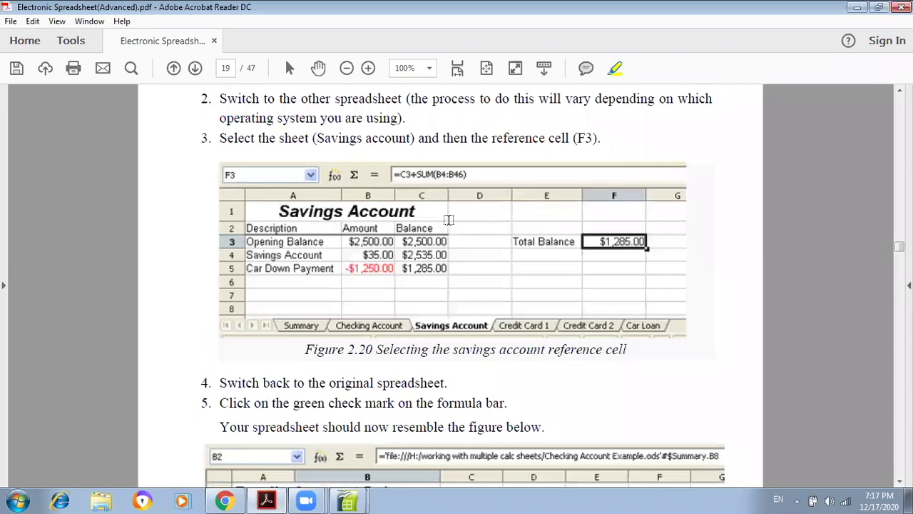
{"action": "scroll", "coordinate": [449, 225], "scroll_direction": "down", "scroll_amount": 14}
{"action": "scroll", "coordinate": [449, 220], "scroll_direction": "down", "scroll_amount": 4}
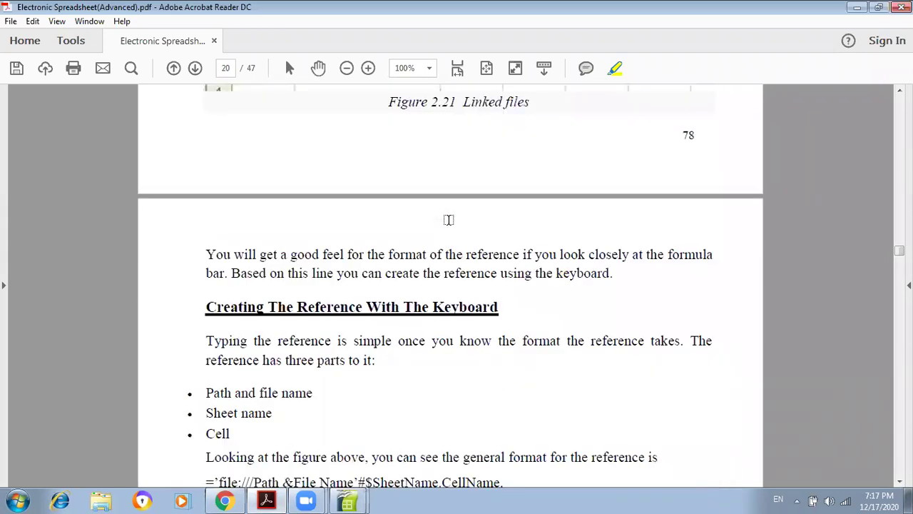
{"action": "scroll", "coordinate": [448, 220], "scroll_direction": "down", "scroll_amount": 2}
{"action": "scroll", "coordinate": [448, 220], "scroll_direction": "down", "scroll_amount": 2}
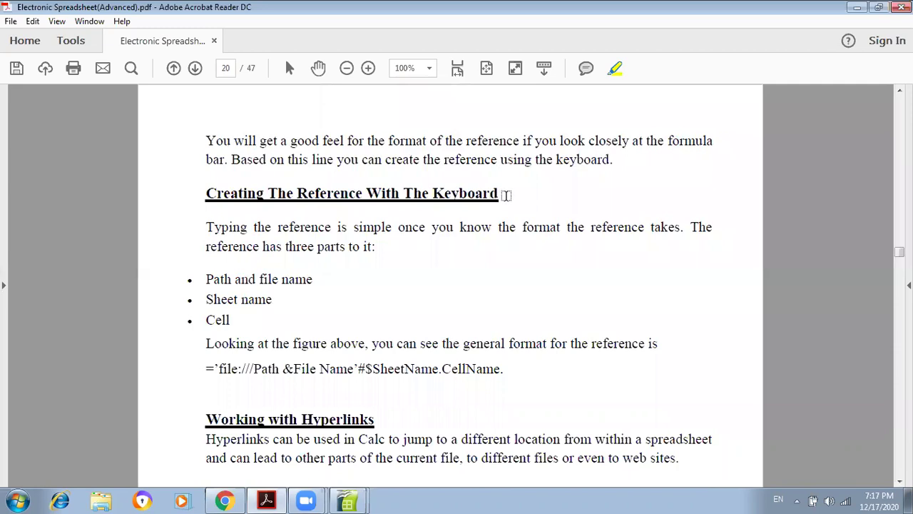
- Mark the keyboard-reference heading and ='file:///… format line yellow, then return to second.ods
{"action": "left_click_drag", "start_coordinate": [499, 194], "coordinate": [204, 194]}
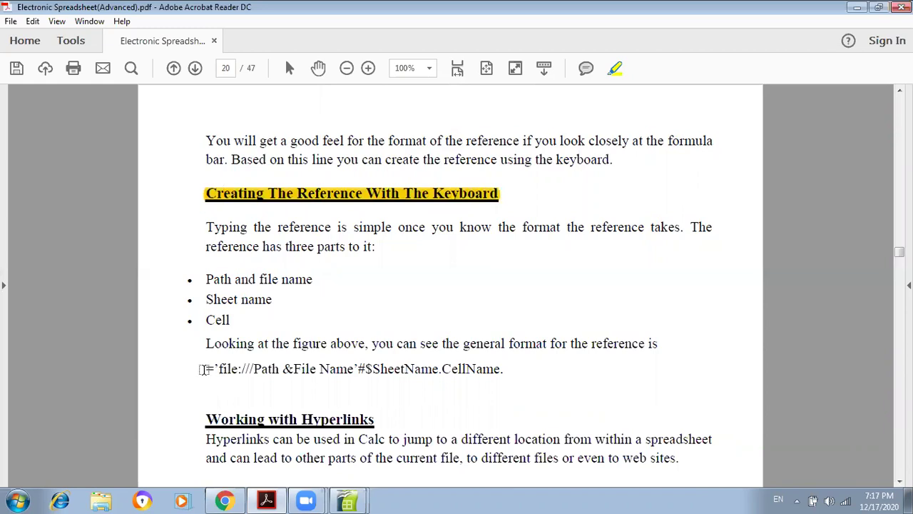
{"action": "left_click_drag", "start_coordinate": [204, 369], "coordinate": [244, 368]}
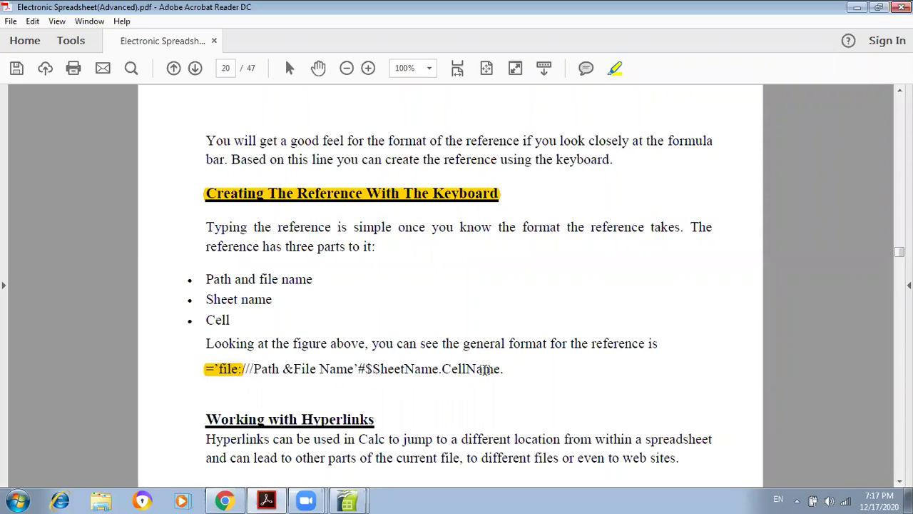
{"action": "left_click_drag", "start_coordinate": [504, 368], "coordinate": [466, 368]}
{"action": "left_click_drag", "start_coordinate": [385, 360], "coordinate": [233, 365]}
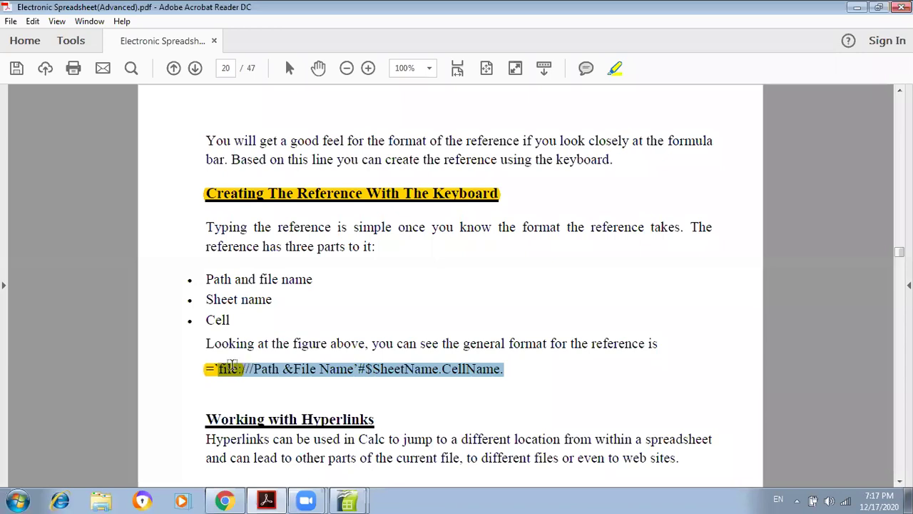
{"action": "left_click", "coordinate": [349, 504]}
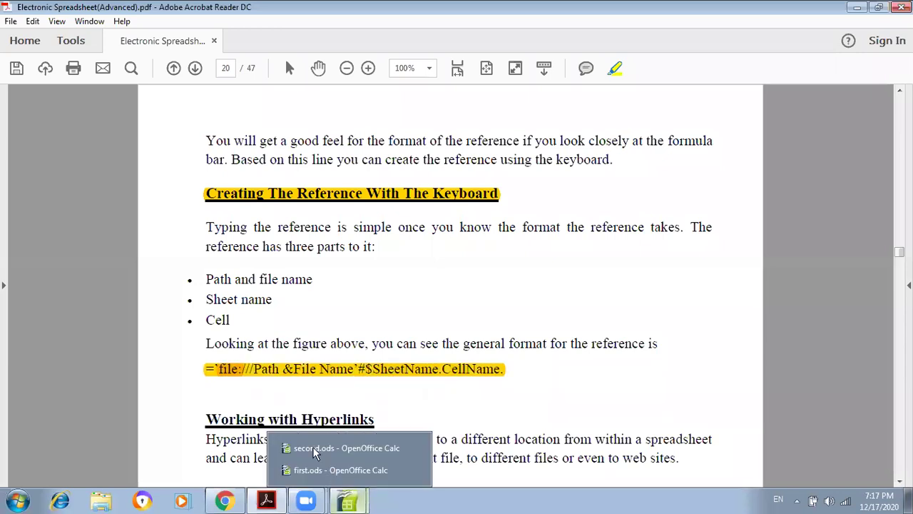
{"action": "left_click", "coordinate": [346, 448]}
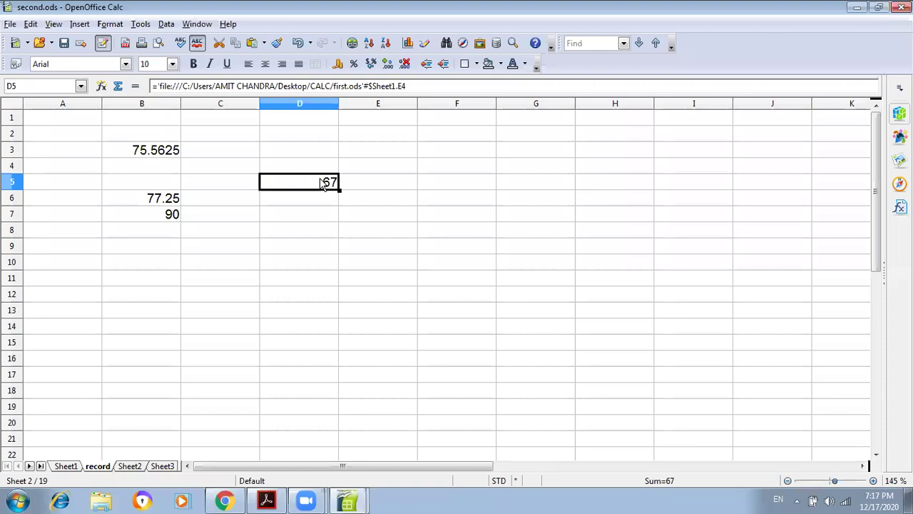
- Open D5's formula for editing and select portions of its quoted first.ods file path
{"action": "double_click", "coordinate": [319, 183]}
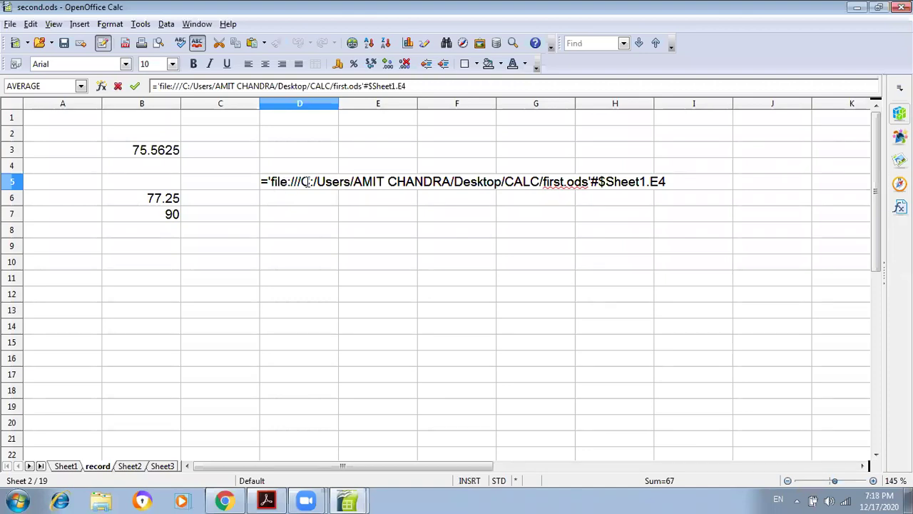
{"action": "left_click", "coordinate": [316, 181]}
{"action": "left_click", "coordinate": [667, 181]}
{"action": "left_click_drag", "start_coordinate": [483, 186], "coordinate": [254, 181]}
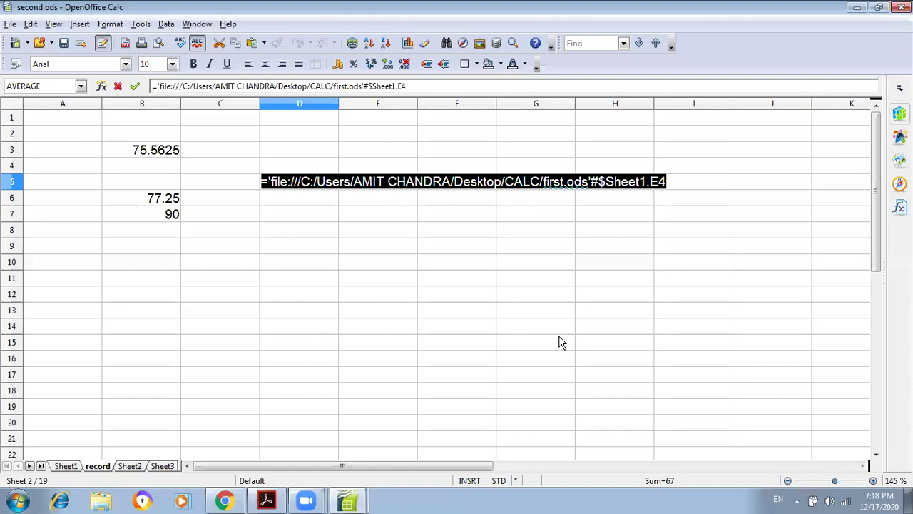
{"action": "left_click", "coordinate": [669, 183]}
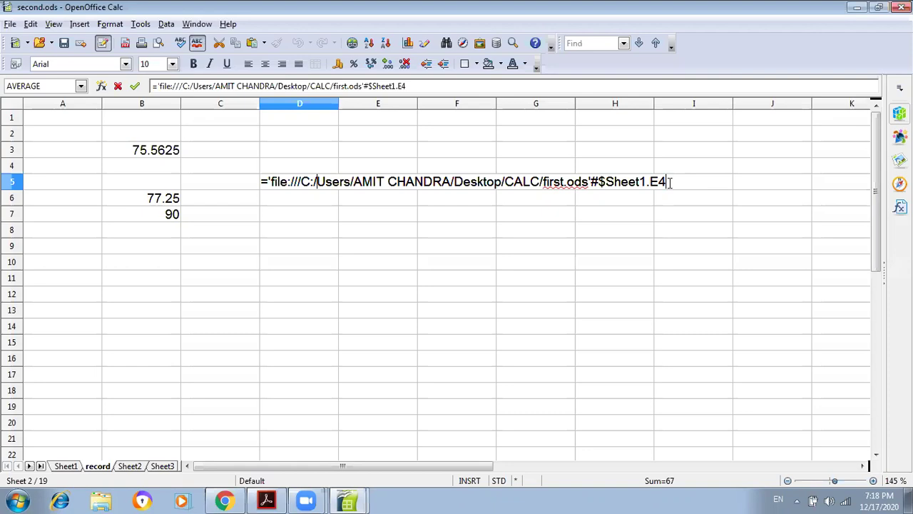
{"action": "left_click_drag", "start_coordinate": [667, 183], "coordinate": [659, 183]}
{"action": "left_click_drag", "start_coordinate": [567, 183], "coordinate": [398, 184]}
{"action": "left_click", "coordinate": [298, 182]}
{"action": "key", "text": "shift+End"}
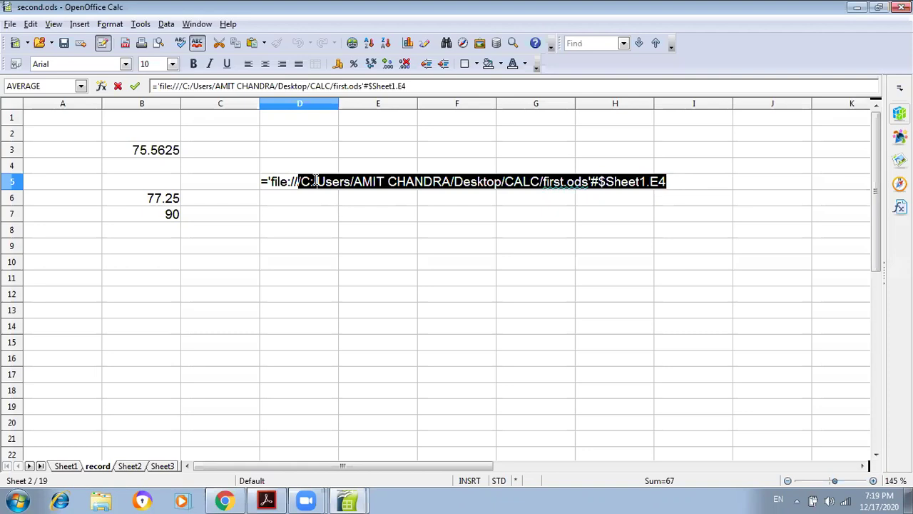
{"action": "left_click", "coordinate": [316, 181]}
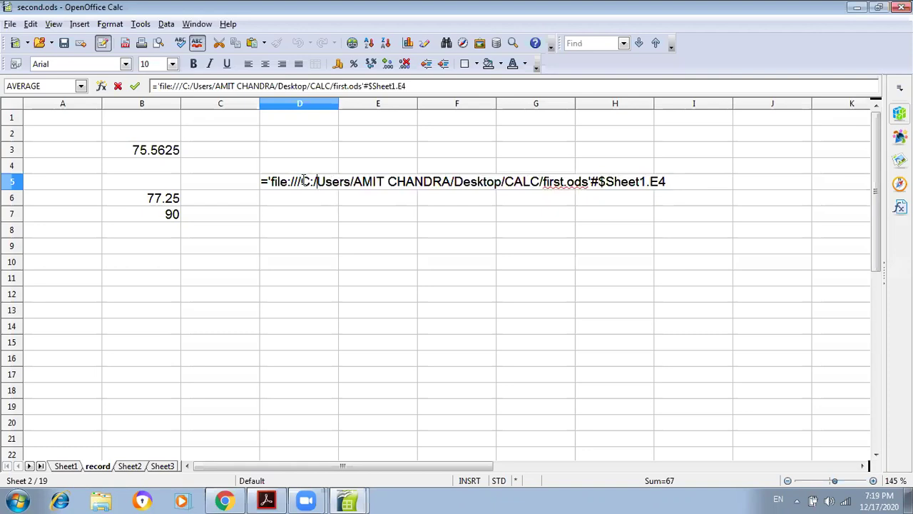
{"action": "left_click_drag", "start_coordinate": [302, 182], "coordinate": [365, 181]}
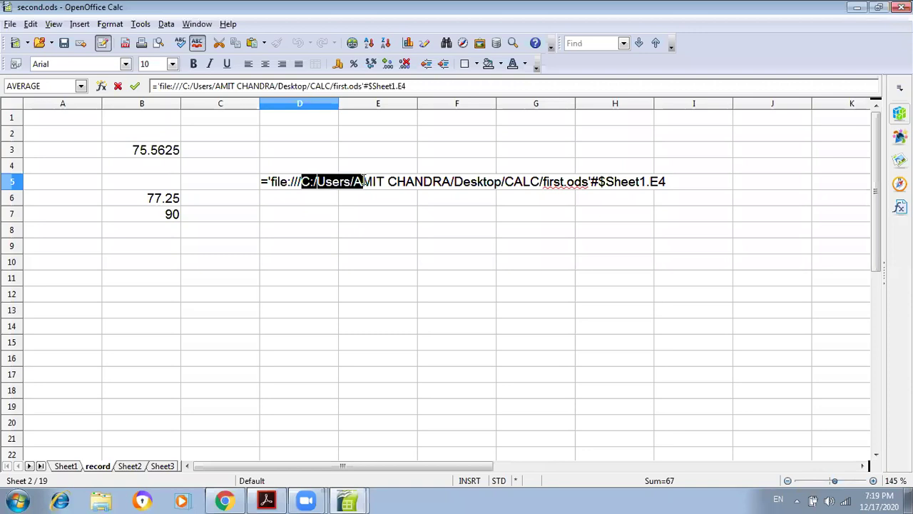
- Select in turn the full first.ods path, the sheet name Sheet1, and cell E4
{"action": "left_click", "coordinate": [644, 181]}
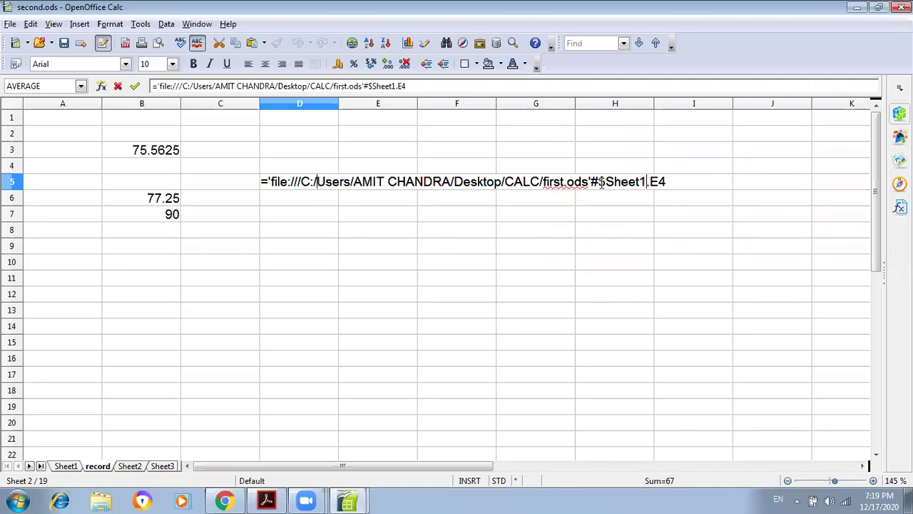
{"action": "double_click", "coordinate": [608, 181]}
{"action": "left_click", "coordinate": [582, 181]}
{"action": "left_click_drag", "start_coordinate": [588, 181], "coordinate": [454, 182]}
{"action": "left_click_drag", "start_coordinate": [317, 179], "coordinate": [300, 181]}
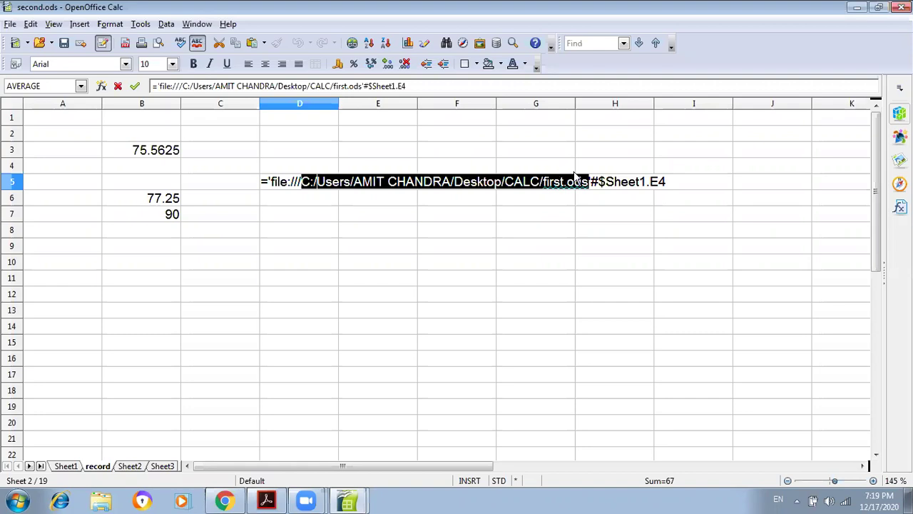
{"action": "left_click_drag", "start_coordinate": [647, 181], "coordinate": [607, 181]}
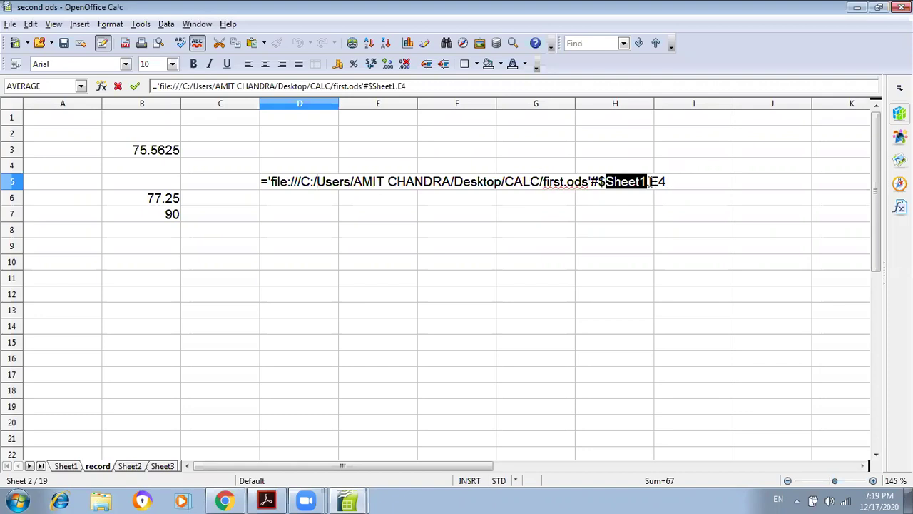
{"action": "double_click", "coordinate": [650, 181]}
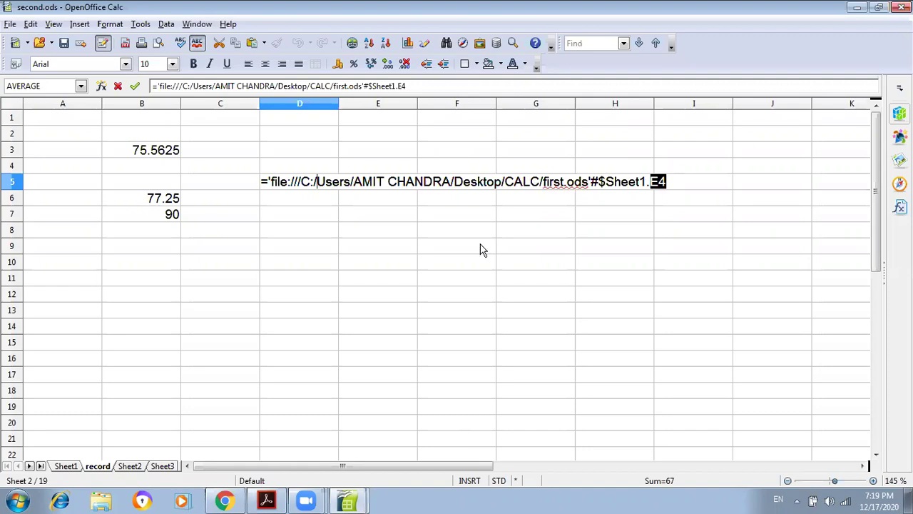
- Change D5's reference from E4 to E10 of first.ods's Sheet1 (showing 0), then start D6 with =
{"action": "mouse_move", "coordinate": [347, 499]}
{"action": "left_click", "coordinate": [320, 471]}
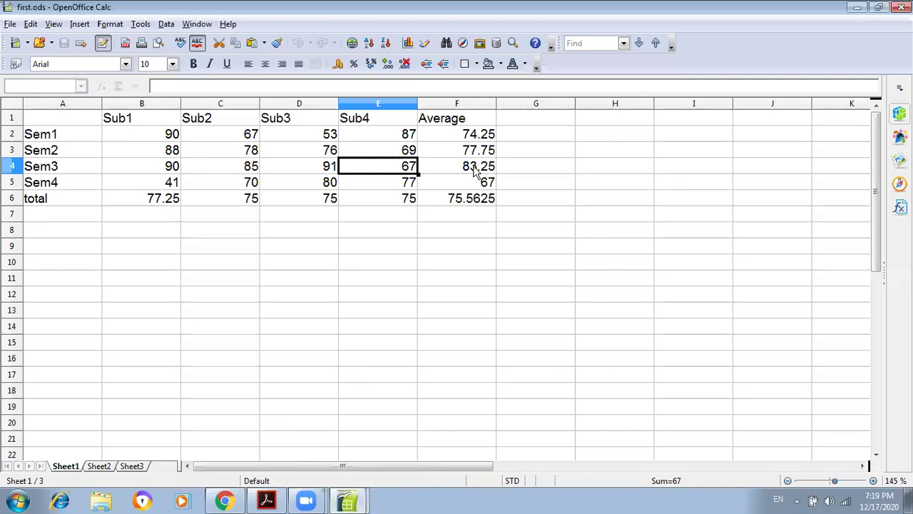
{"action": "mouse_move", "coordinate": [347, 503]}
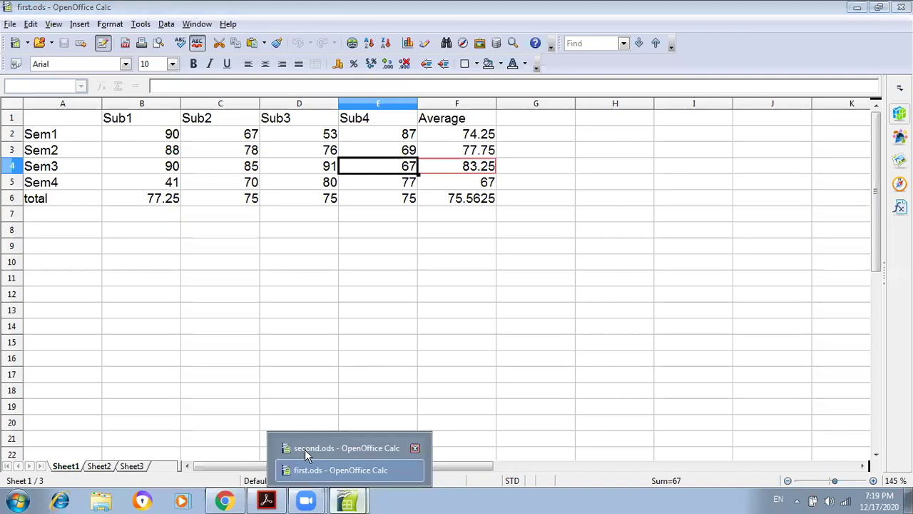
{"action": "left_click", "coordinate": [305, 449]}
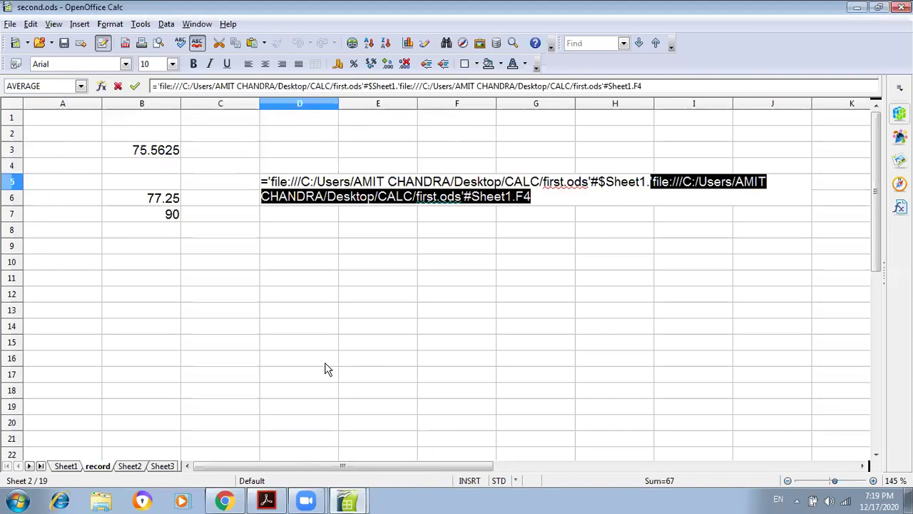
{"action": "left_click", "coordinate": [360, 263]}
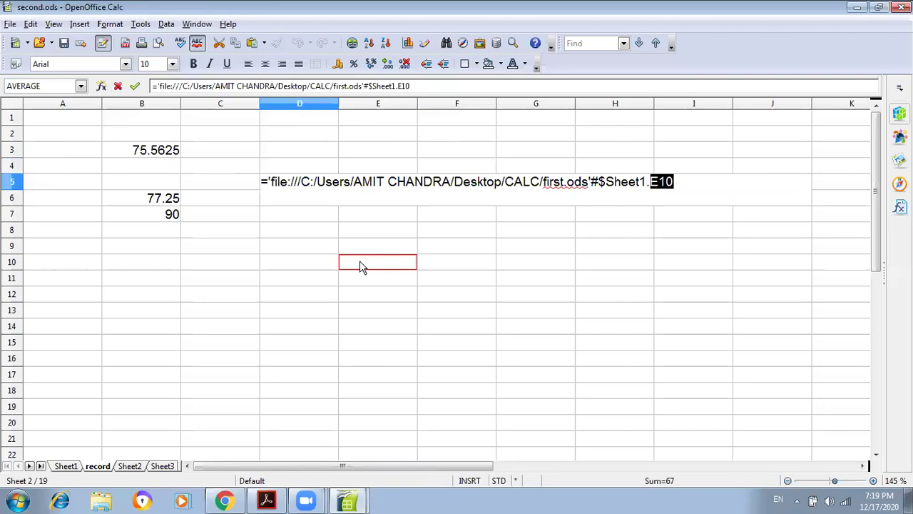
{"action": "type", "text": "==="}
{"action": "key", "text": "BackSpace"}
{"action": "key", "text": "BackSpace"}
{"action": "key", "text": "BackSpace"}
{"action": "key", "text": "Return"}
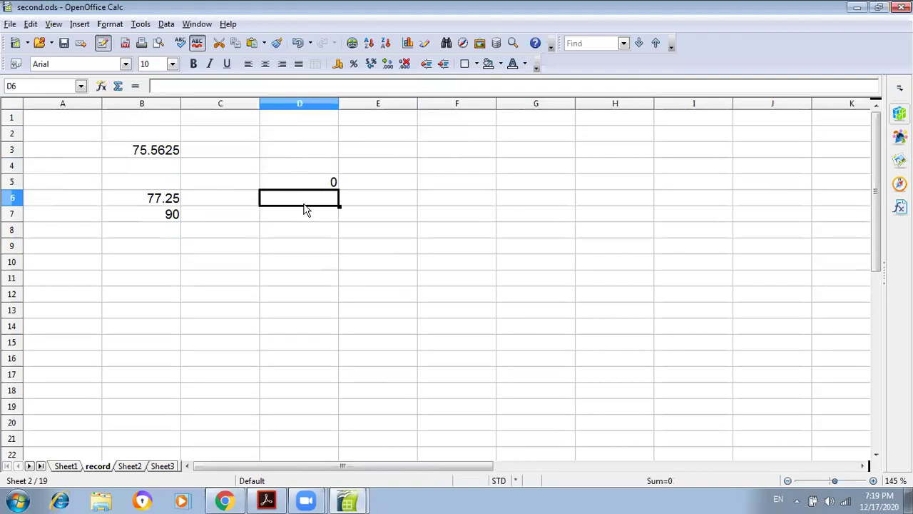
{"action": "type", "text": "="}
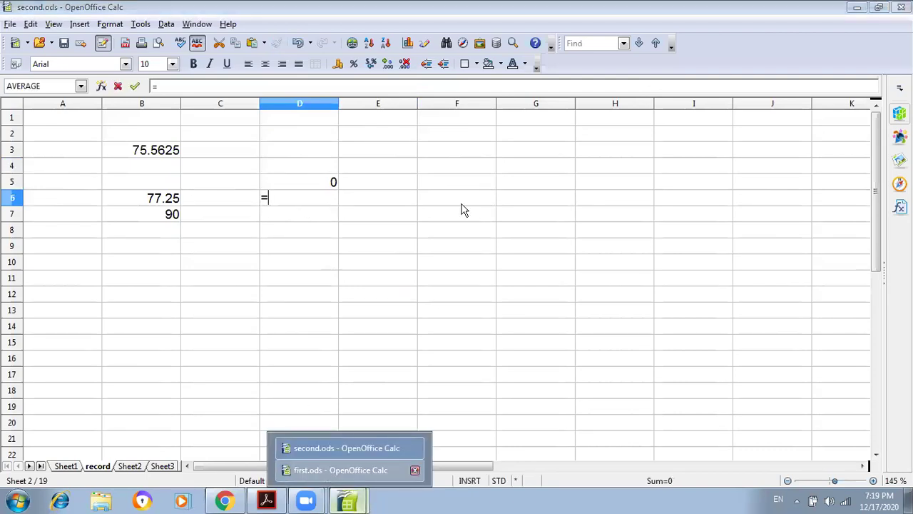
- Link D6 to Sheet1.F4 in first.ods so it shows 83.25, and review the formula
{"action": "left_click", "coordinate": [341, 469]}
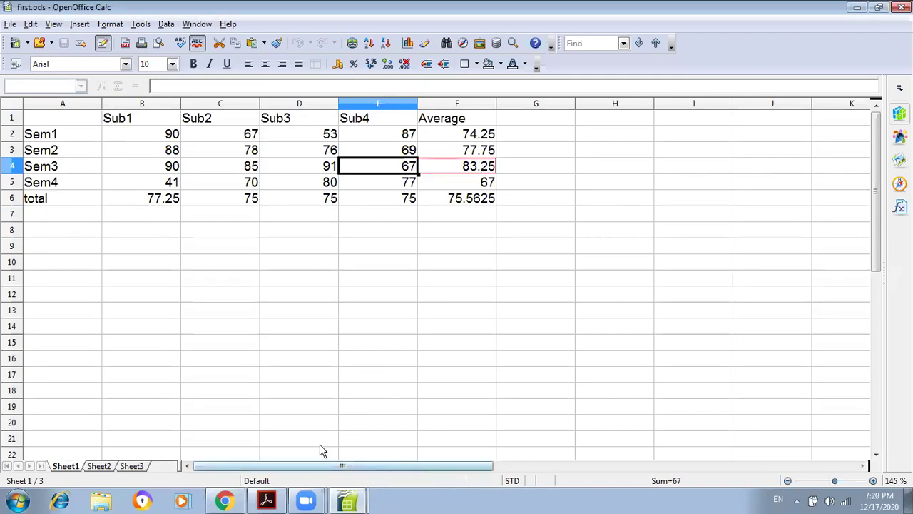
{"action": "key", "text": "Return"}
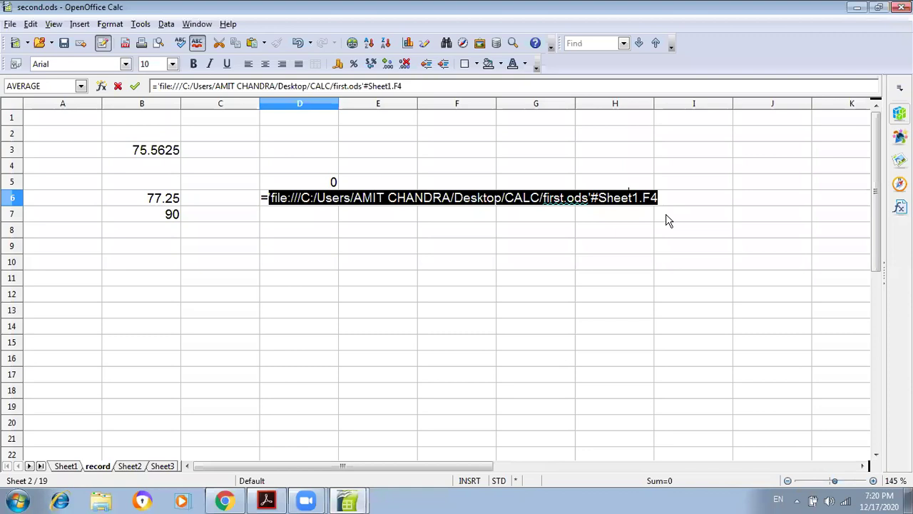
{"action": "double_click", "coordinate": [315, 198]}
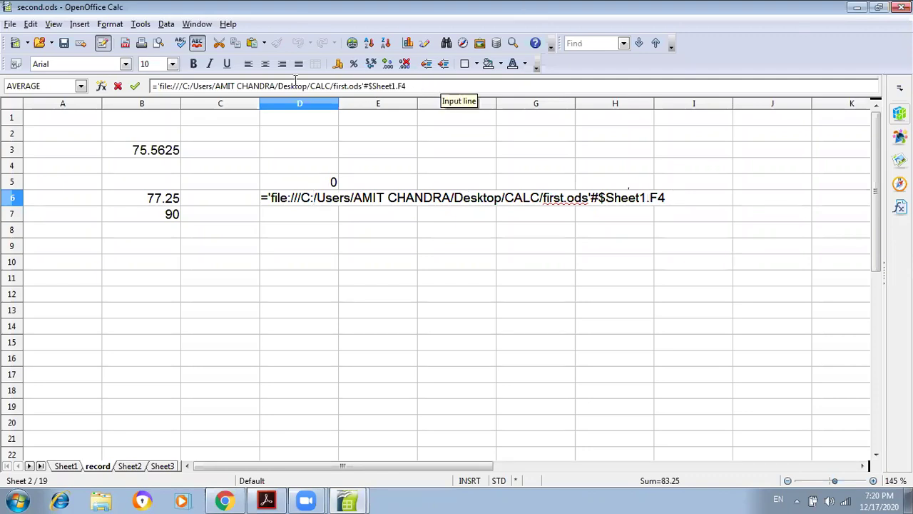
{"action": "key", "text": "ctrl+a"}
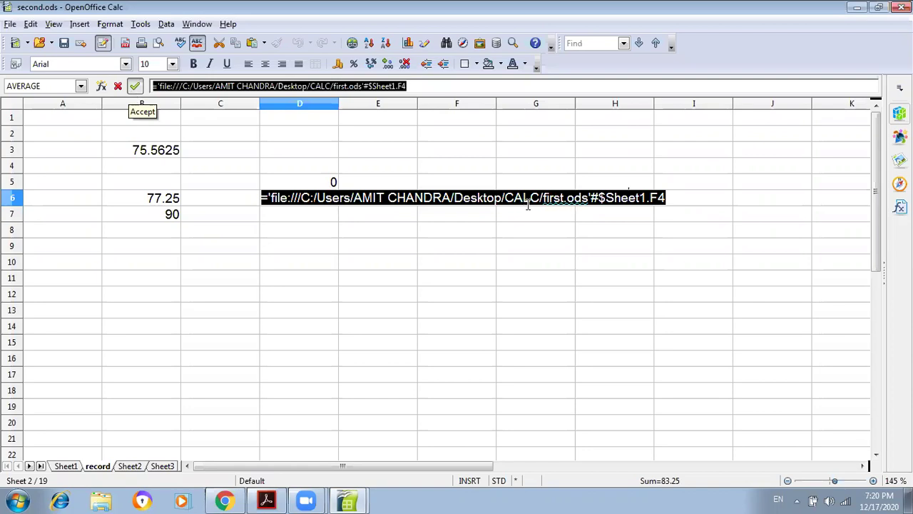
{"action": "left_click", "coordinate": [544, 209]}
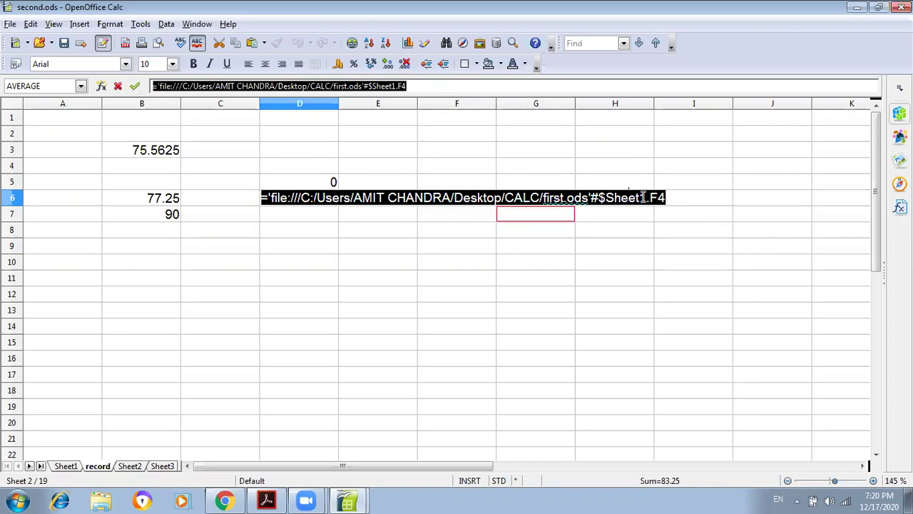
{"action": "key", "text": "Return"}
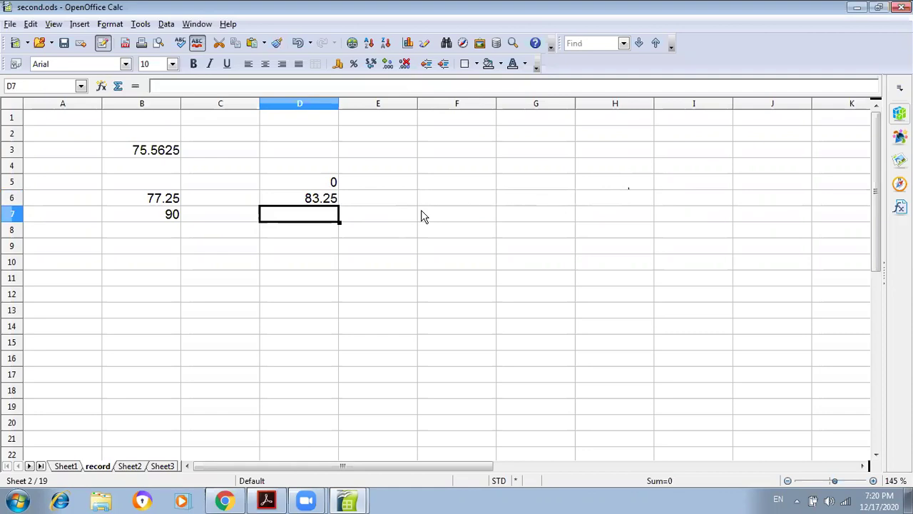
{"action": "double_click", "coordinate": [309, 200]}
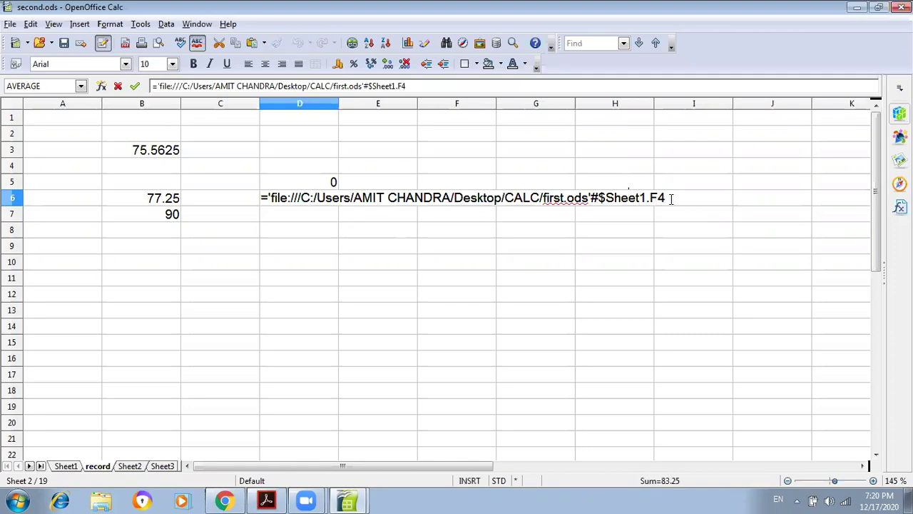
{"action": "key", "text": "Return"}
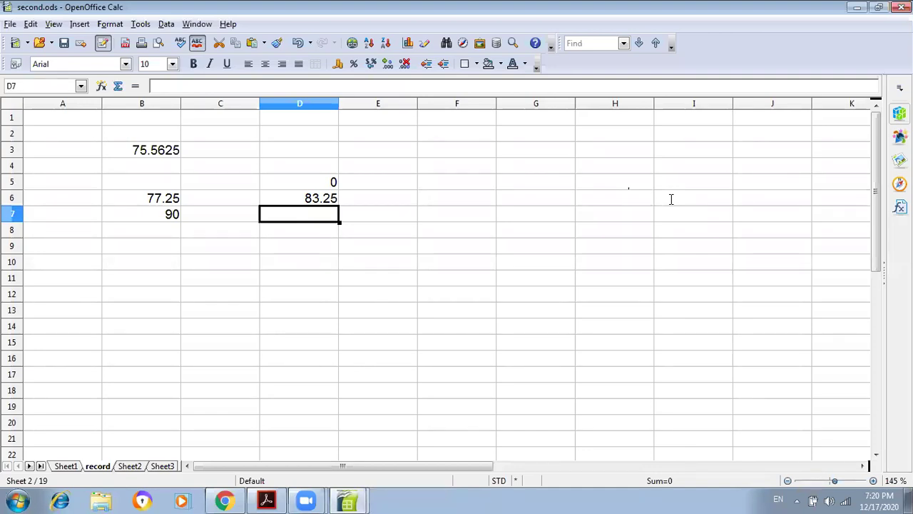
- Bring the tutorial PDF forward and scroll to the Relative And Absolute Hyperlinks section on page 20
{"action": "left_click", "coordinate": [266, 500]}
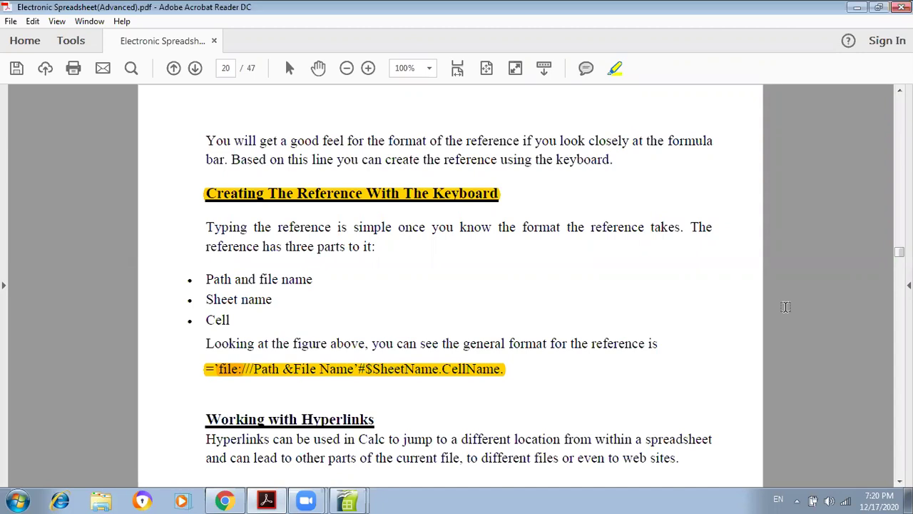
{"action": "scroll", "coordinate": [785, 307], "scroll_direction": "down", "scroll_amount": 1}
{"action": "scroll", "coordinate": [785, 306], "scroll_direction": "down", "scroll_amount": 4}
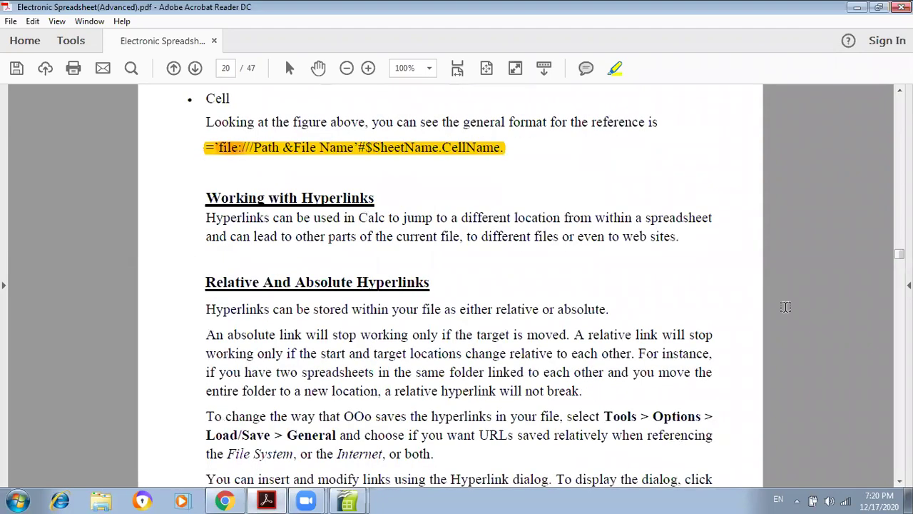
{"action": "scroll", "coordinate": [785, 307], "scroll_direction": "down", "scroll_amount": 1}
{"action": "scroll", "coordinate": [785, 307], "scroll_direction": "down", "scroll_amount": 1}
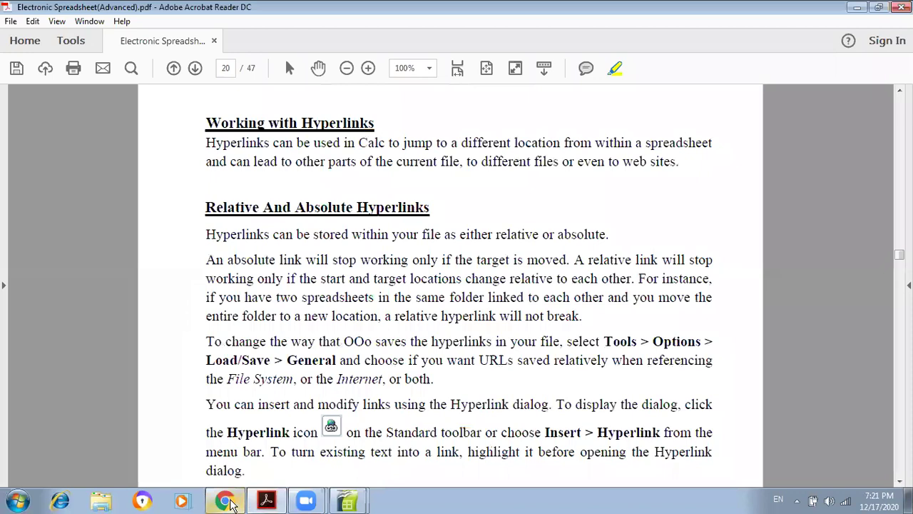
{"action": "mouse_move", "coordinate": [230, 501]}
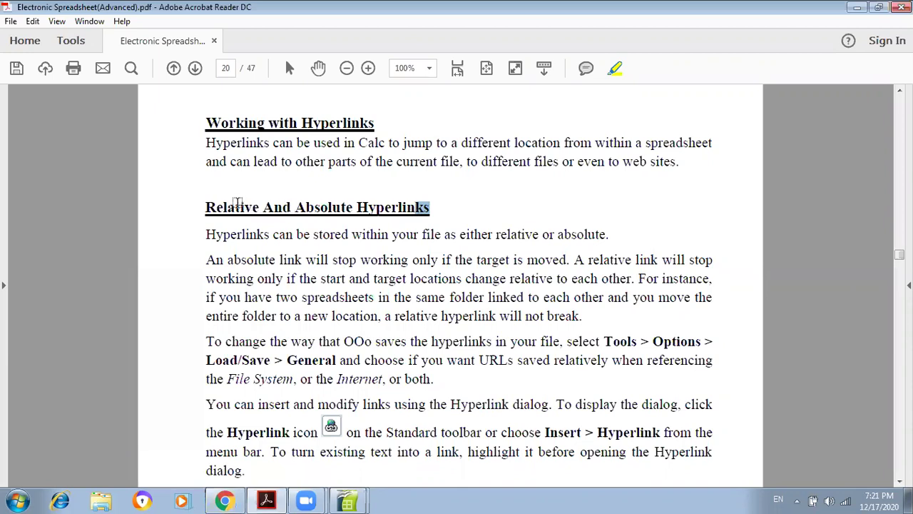
- Highlight the 'Relative And Absolute Hyperlinks' heading and 'as either relative or absolute.' in yellow
{"action": "triple_click", "coordinate": [240, 207]}
{"action": "left_click_drag", "start_coordinate": [413, 234], "coordinate": [413, 234]}
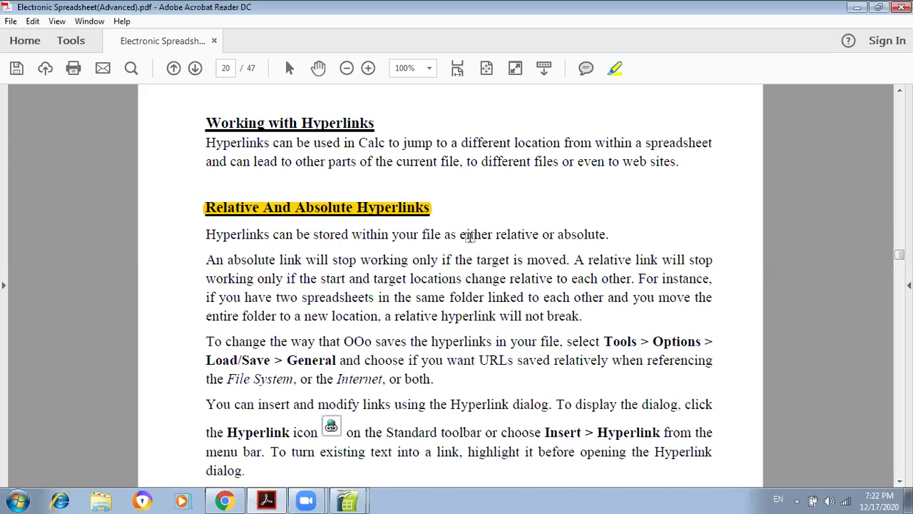
{"action": "left_click_drag", "start_coordinate": [608, 235], "coordinate": [443, 238]}
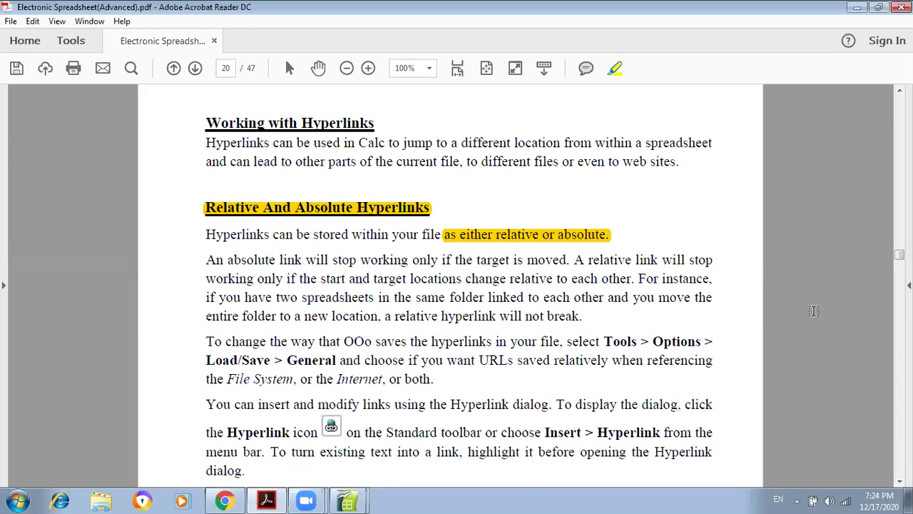
- Scroll the tutorial PDF further down past the highlighted hyperlinks section
{"action": "scroll", "coordinate": [813, 310], "scroll_direction": "down", "scroll_amount": 3}
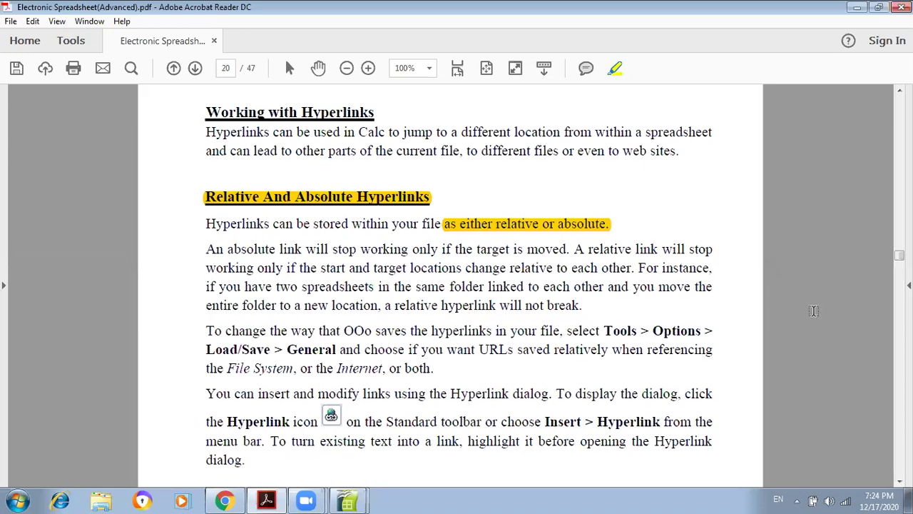
{"action": "scroll", "coordinate": [813, 310], "scroll_direction": "down", "scroll_amount": 1}
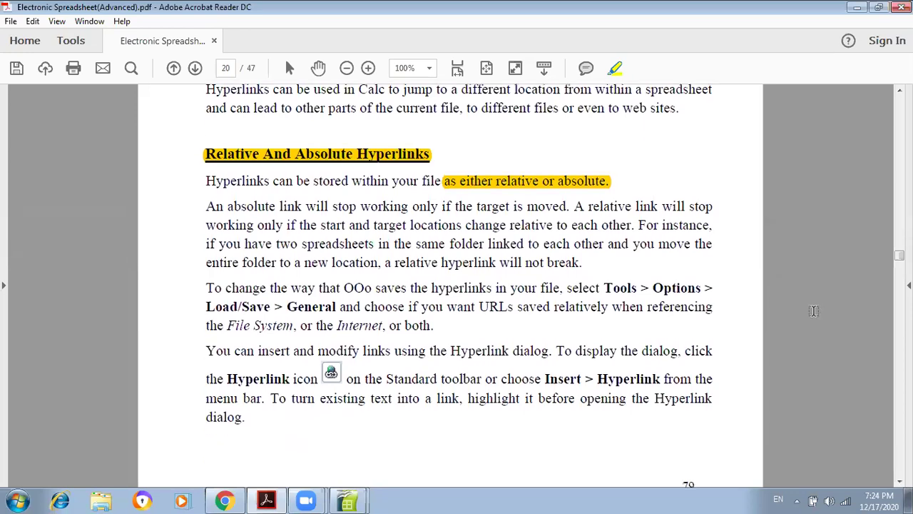
{"action": "scroll", "coordinate": [813, 311], "scroll_direction": "down", "scroll_amount": 2}
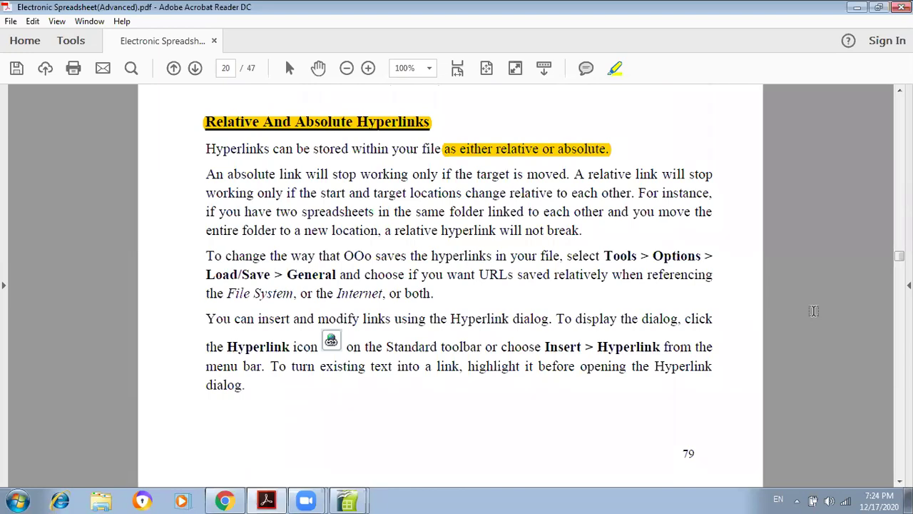
- Bring second.ods back to the front and select cell C10 on the record sheet
{"action": "left_click", "coordinate": [350, 501]}
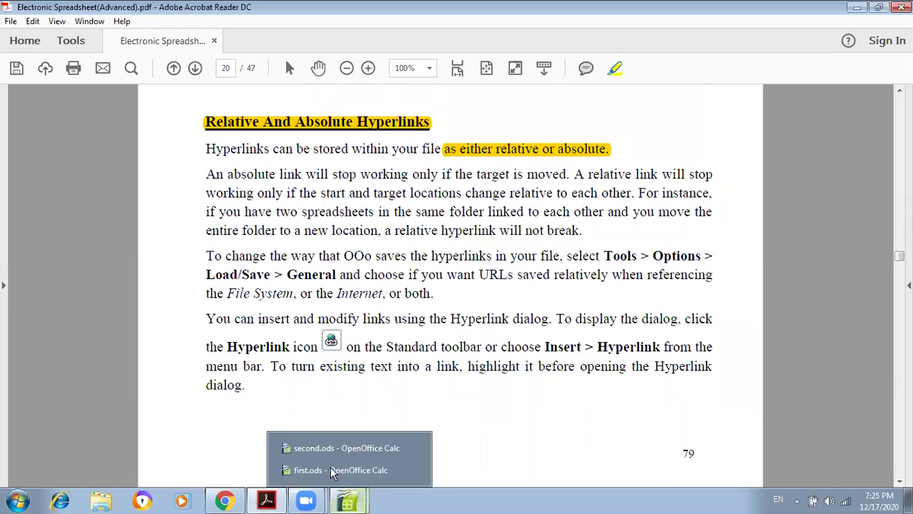
{"action": "left_click", "coordinate": [325, 450]}
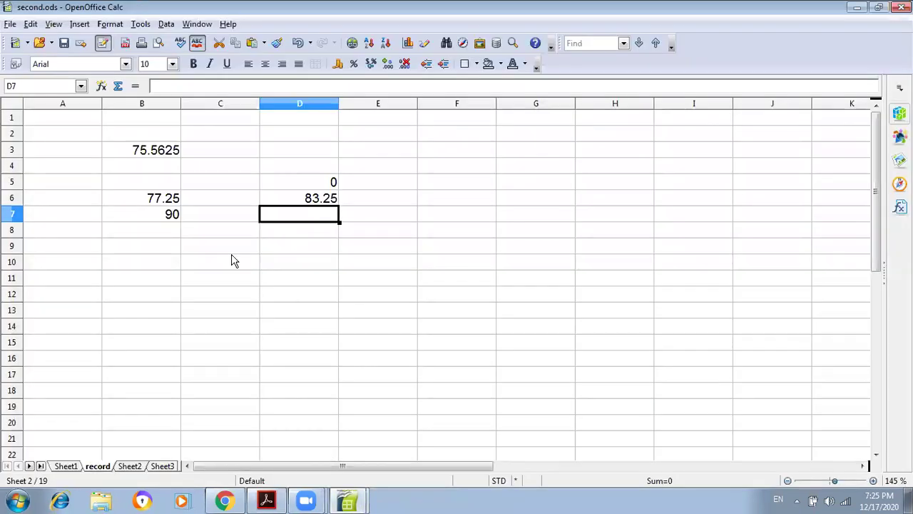
{"action": "key", "text": "Down"}
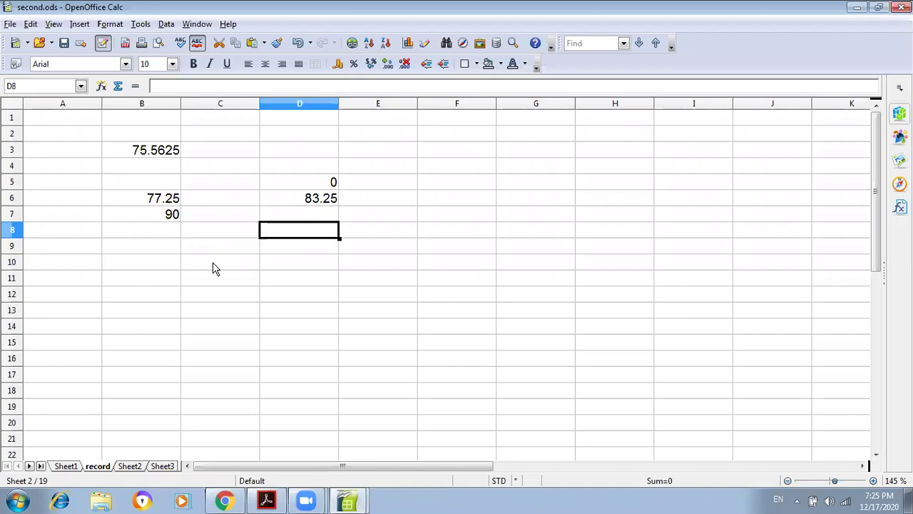
{"action": "left_click", "coordinate": [213, 262]}
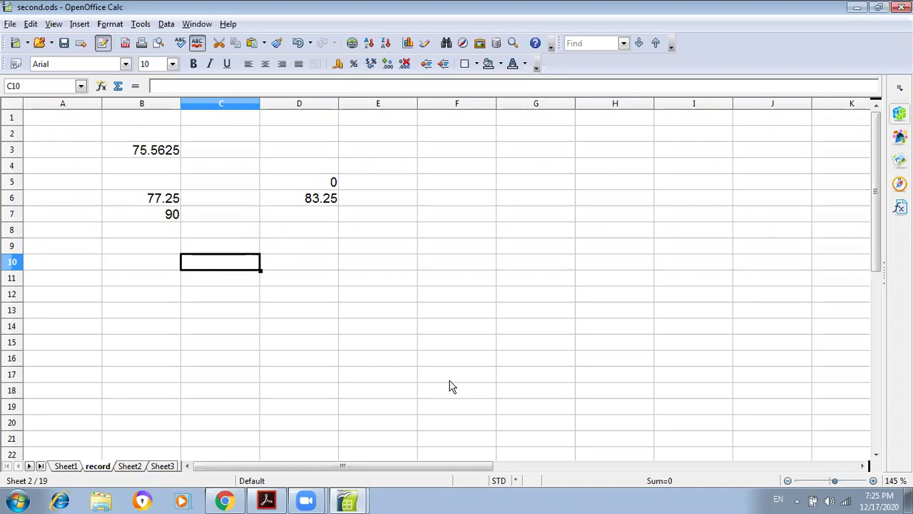
{"action": "left_click", "coordinate": [351, 45]}
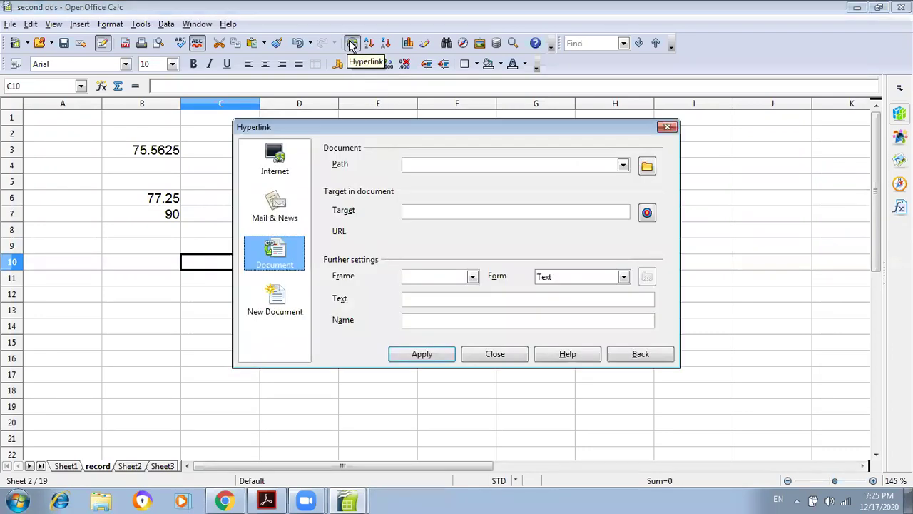
{"action": "left_click", "coordinate": [279, 175]}
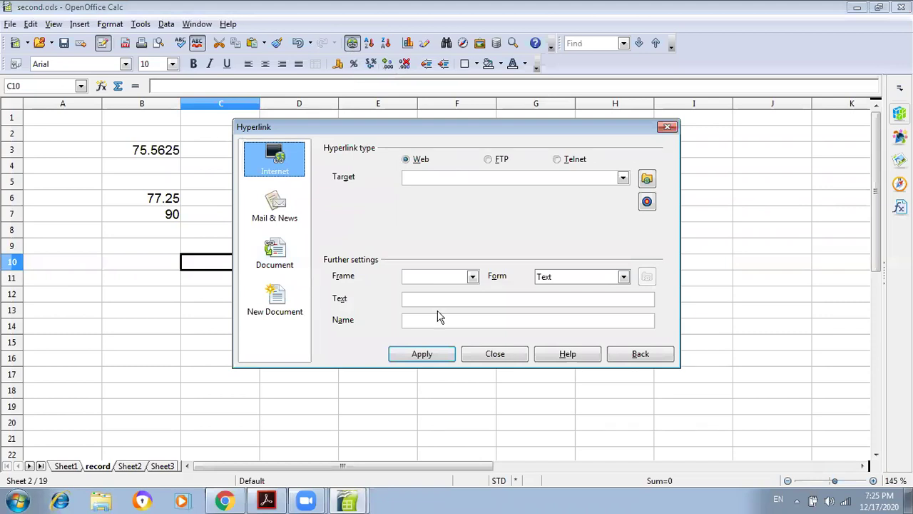
{"action": "left_click", "coordinate": [668, 129]}
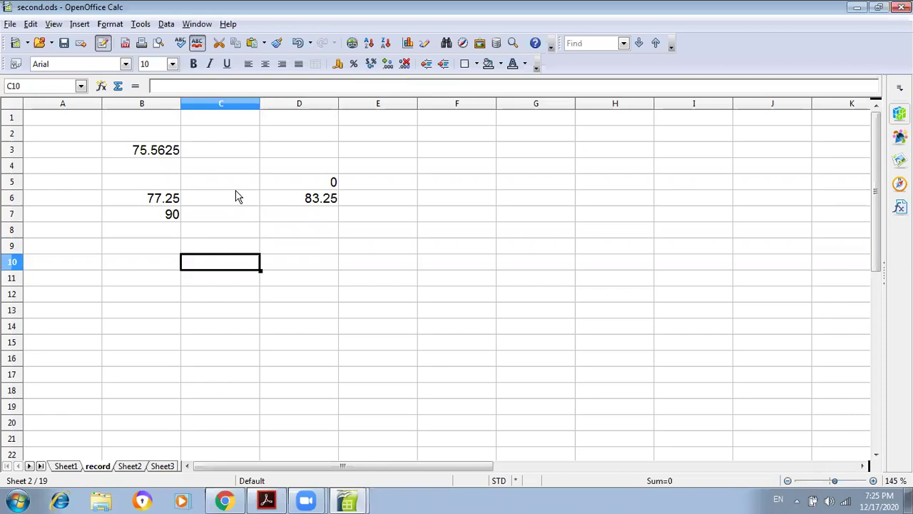
{"action": "left_click", "coordinate": [141, 25]}
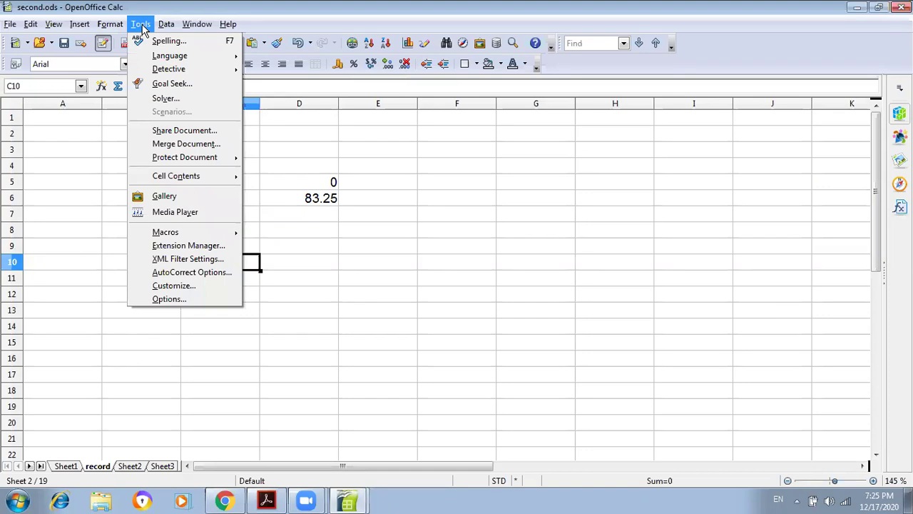
{"action": "left_click", "coordinate": [156, 300]}
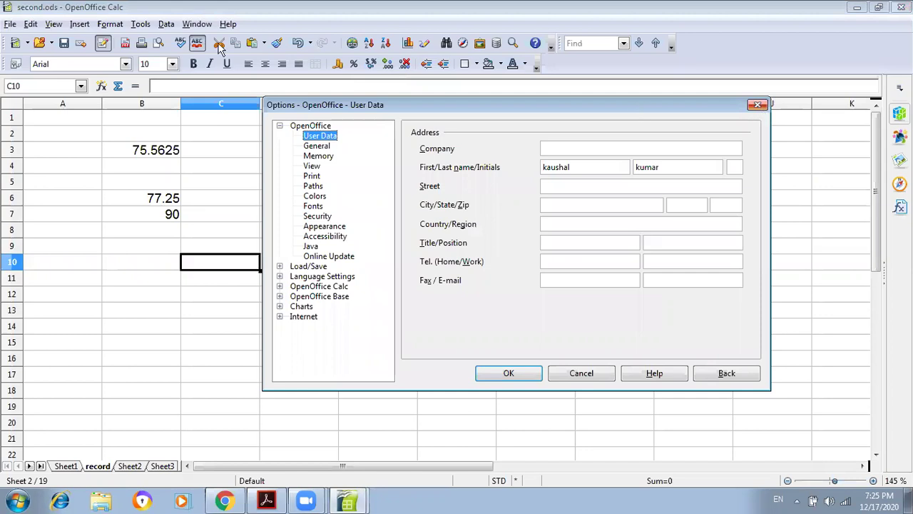
{"action": "key", "text": "Escape"}
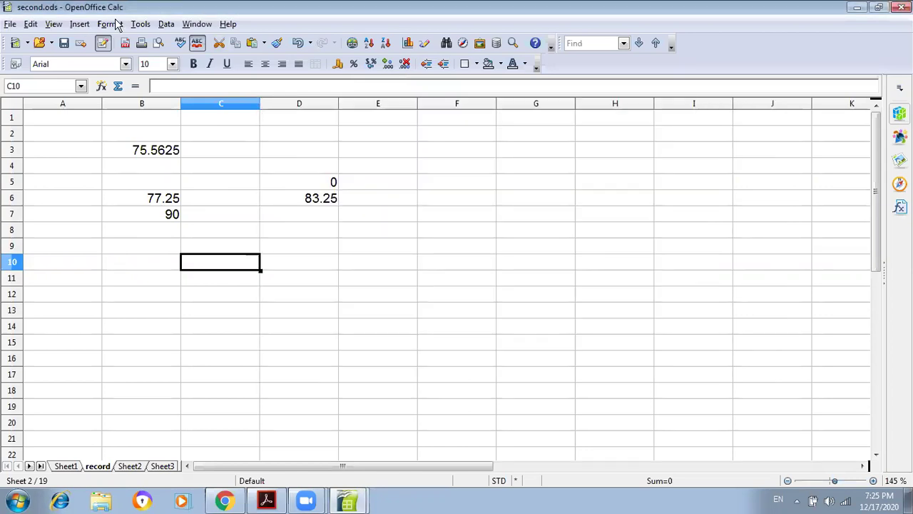
{"action": "left_click", "coordinate": [116, 23]}
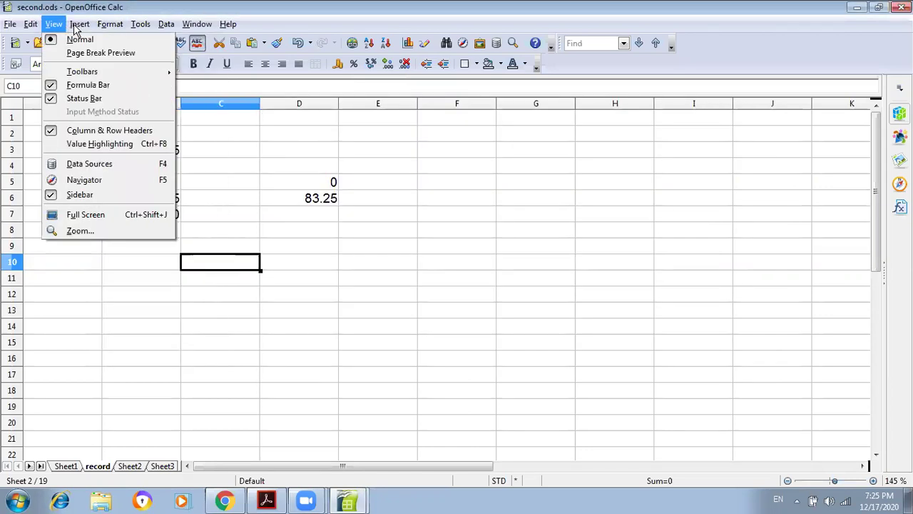
- Open the Hyperlink dialog from the Insert menu twice, closing it each time
{"action": "mouse_move", "coordinate": [77, 24]}
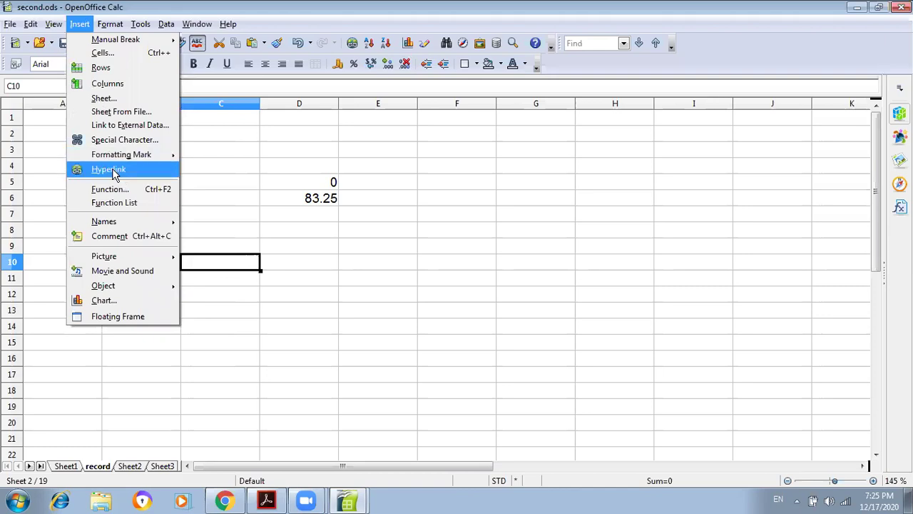
{"action": "left_click", "coordinate": [114, 175]}
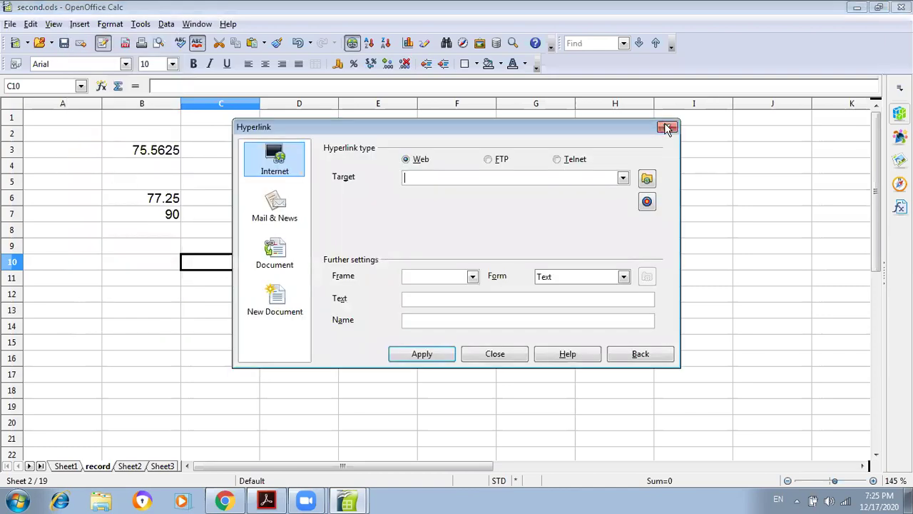
{"action": "left_click", "coordinate": [352, 41]}
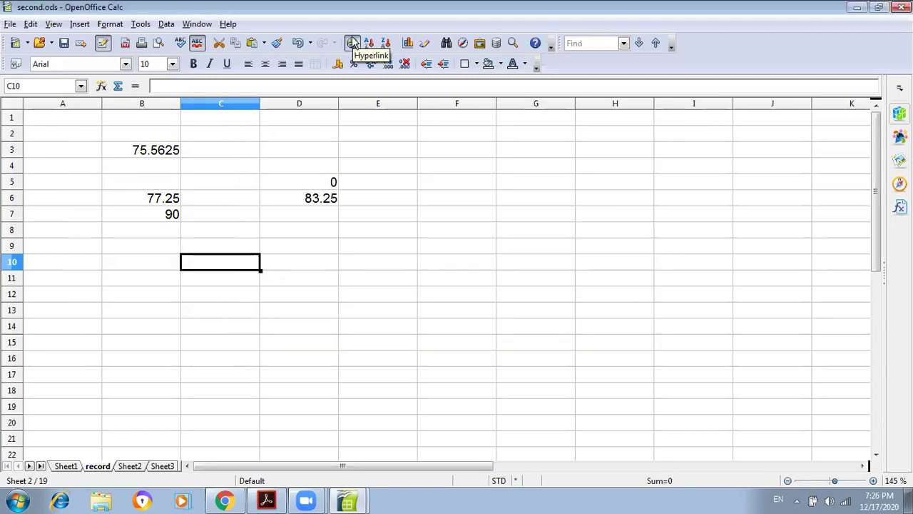
{"action": "left_click", "coordinate": [79, 24]}
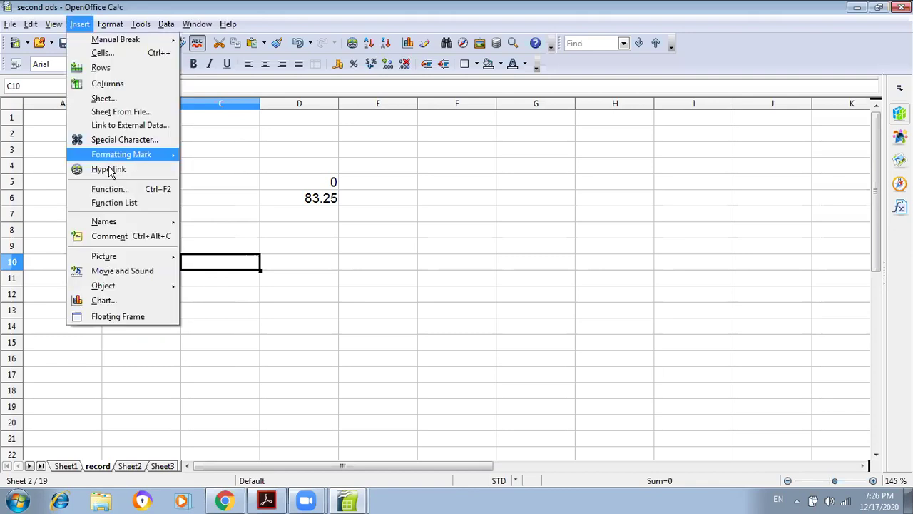
{"action": "left_click", "coordinate": [109, 170]}
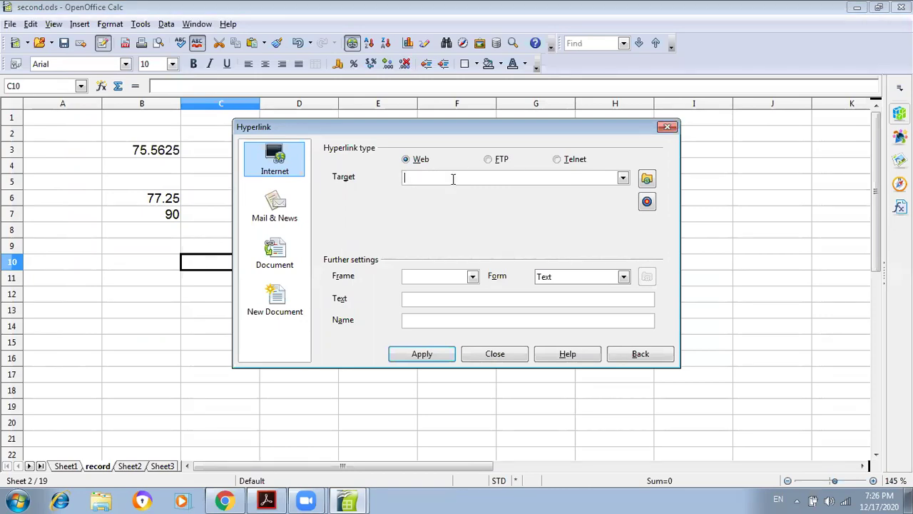
{"action": "left_click", "coordinate": [668, 127]}
- Open flipkart.com in a new Chrome tab via a Google search and dismiss the login popup
{"action": "left_click", "coordinate": [233, 500]}
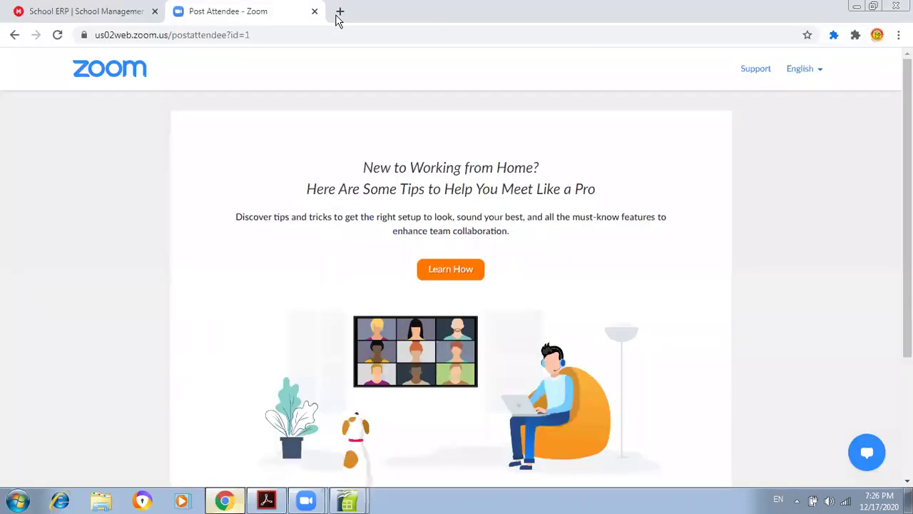
{"action": "key", "text": "ctrl+t"}
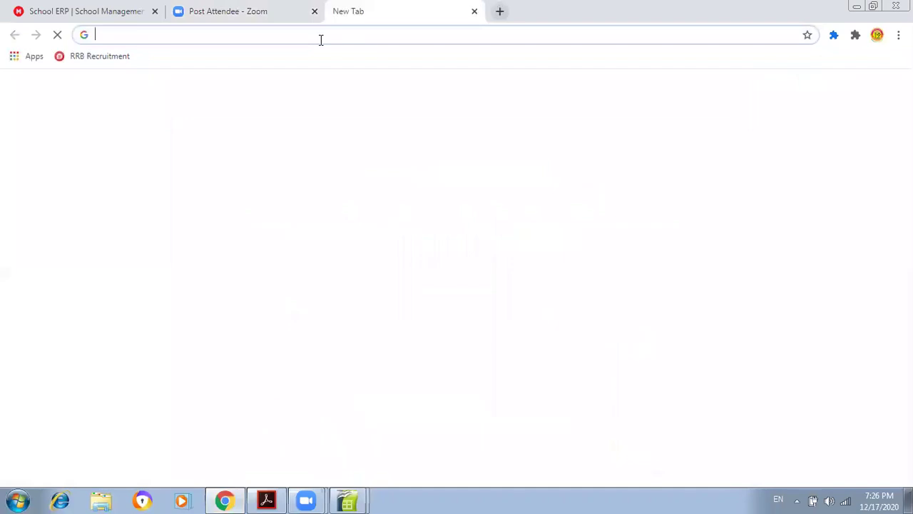
{"action": "type", "text": "fli"}
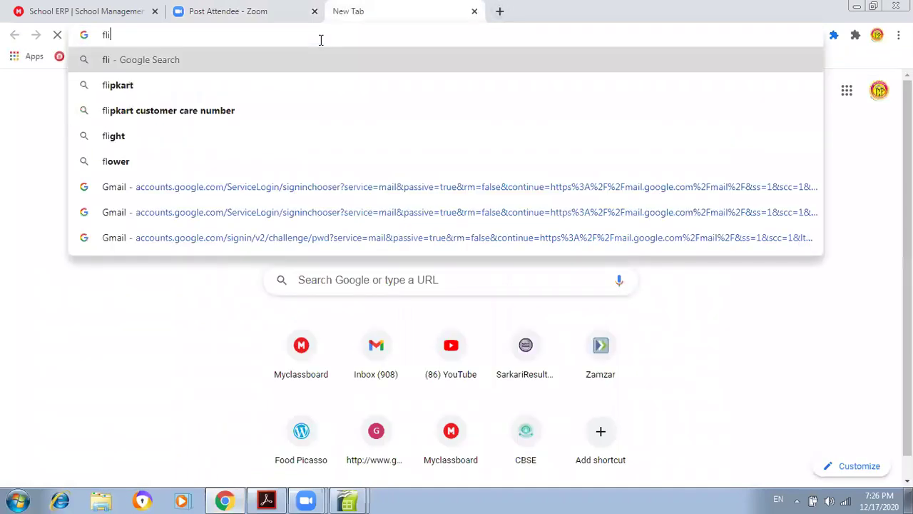
{"action": "key", "text": "Down"}
{"action": "key", "text": "Return"}
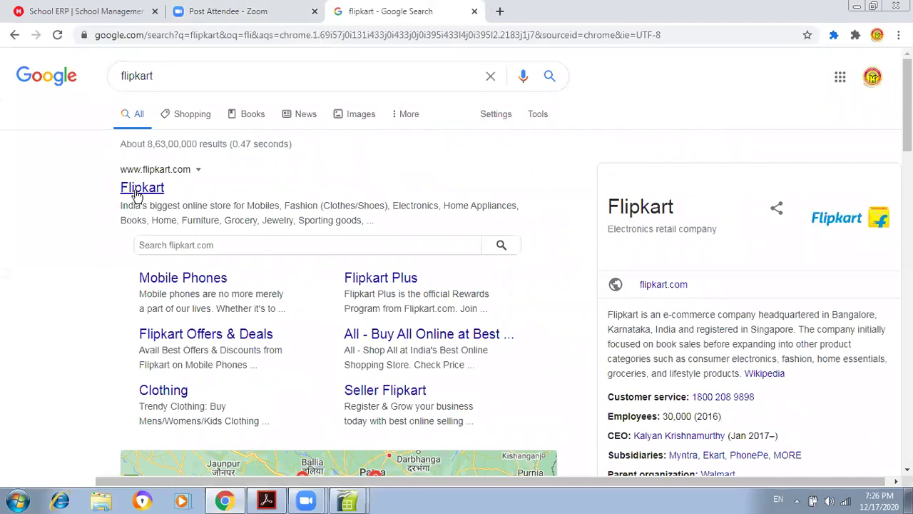
{"action": "left_click", "coordinate": [138, 192]}
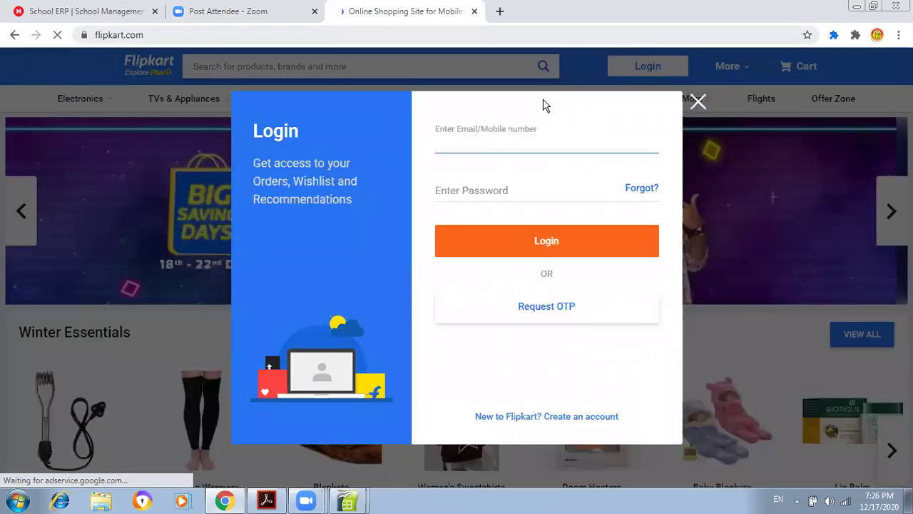
{"action": "left_click", "coordinate": [698, 102]}
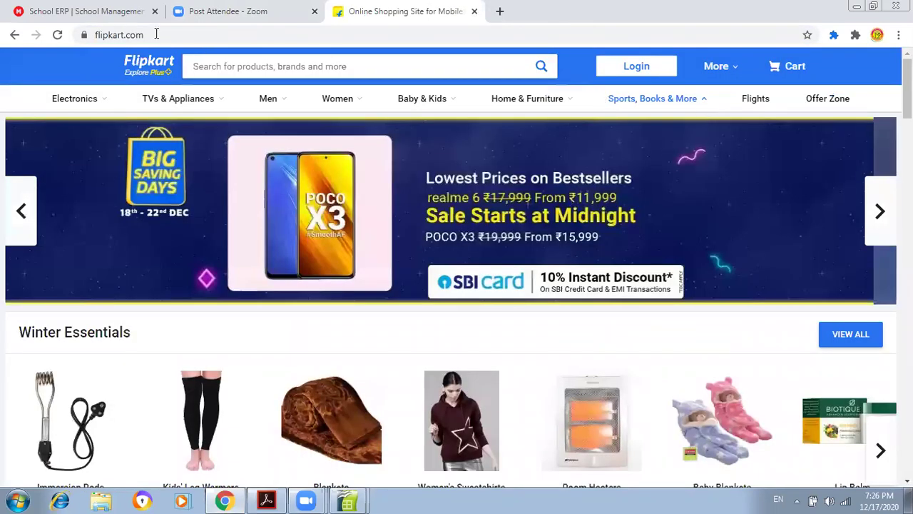
- Copy the Flipkart web address, close the tab, and bring second.ods back to front
{"action": "left_click", "coordinate": [91, 33]}
{"action": "key", "text": "ctrl+c"}
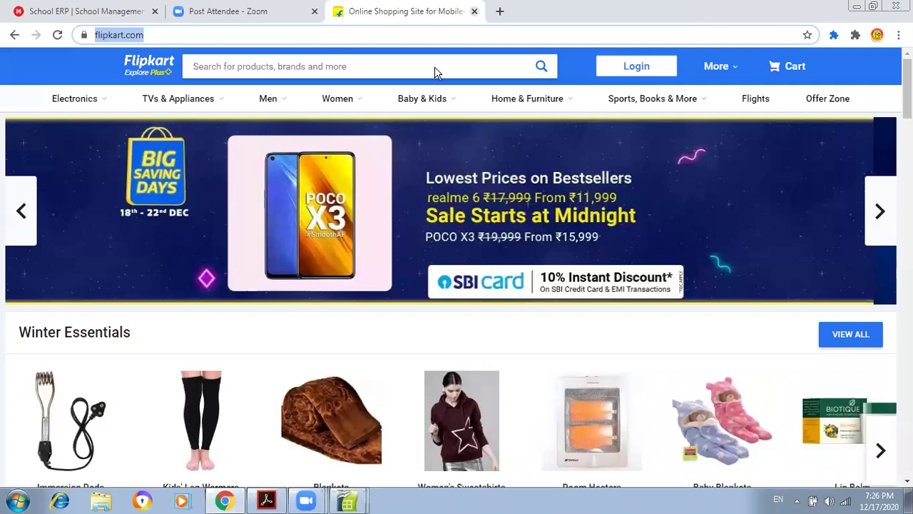
{"action": "key", "text": "ctrl+w"}
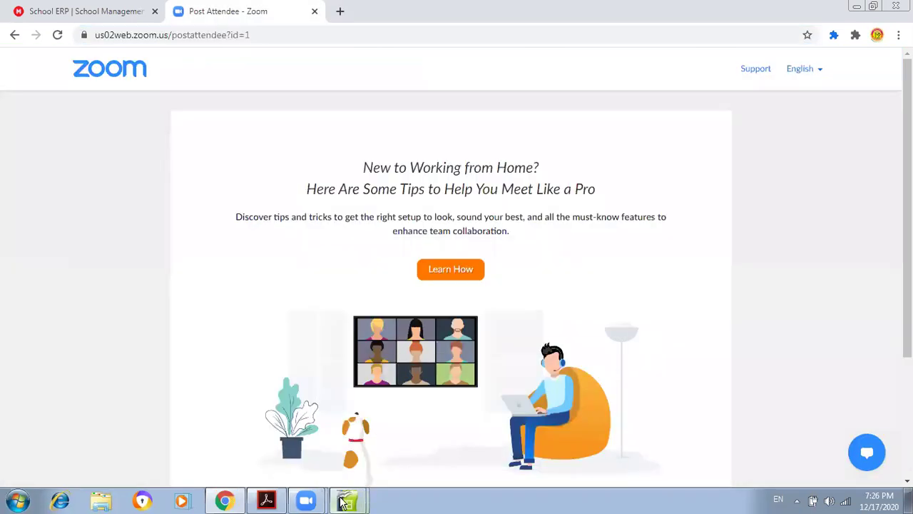
{"action": "left_click", "coordinate": [343, 502]}
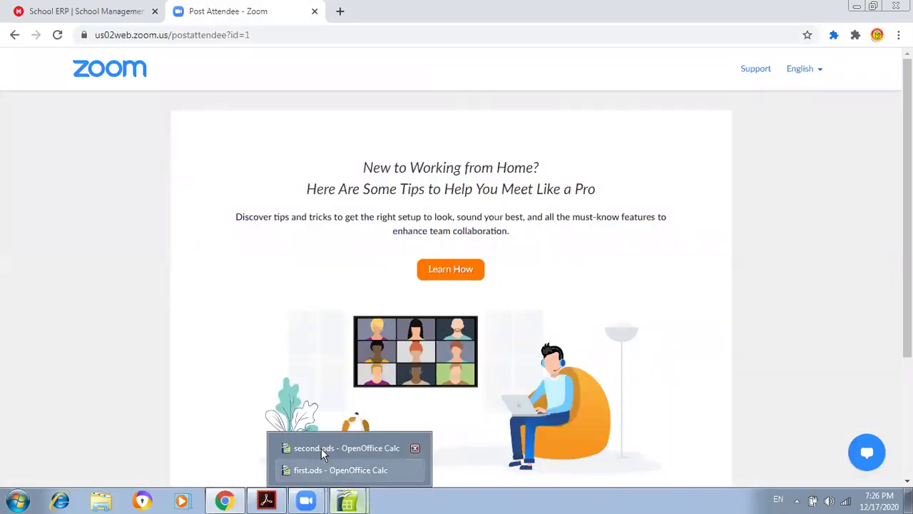
{"action": "left_click", "coordinate": [323, 448]}
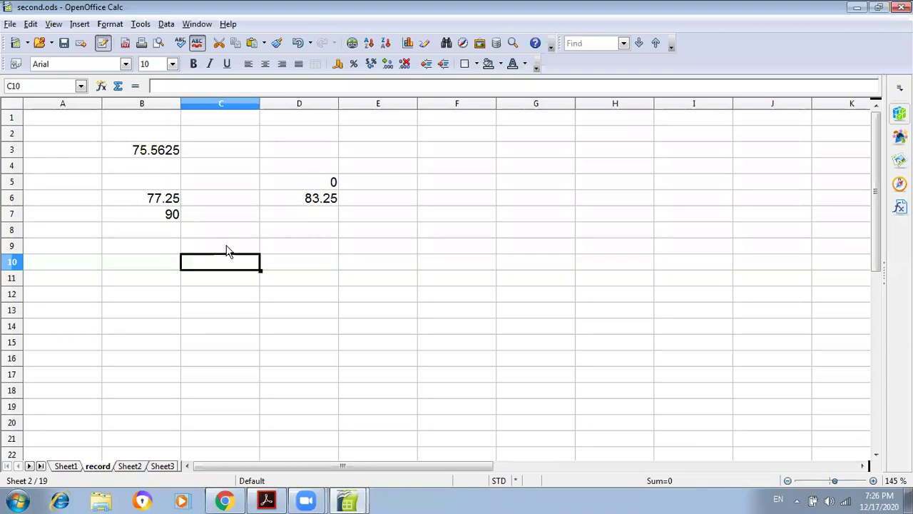
{"action": "left_click", "coordinate": [227, 251]}
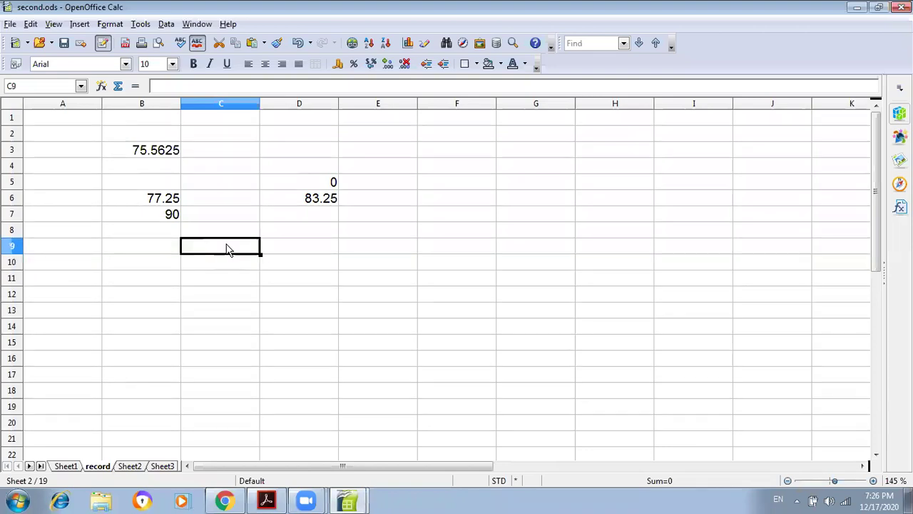
{"action": "left_click", "coordinate": [79, 24]}
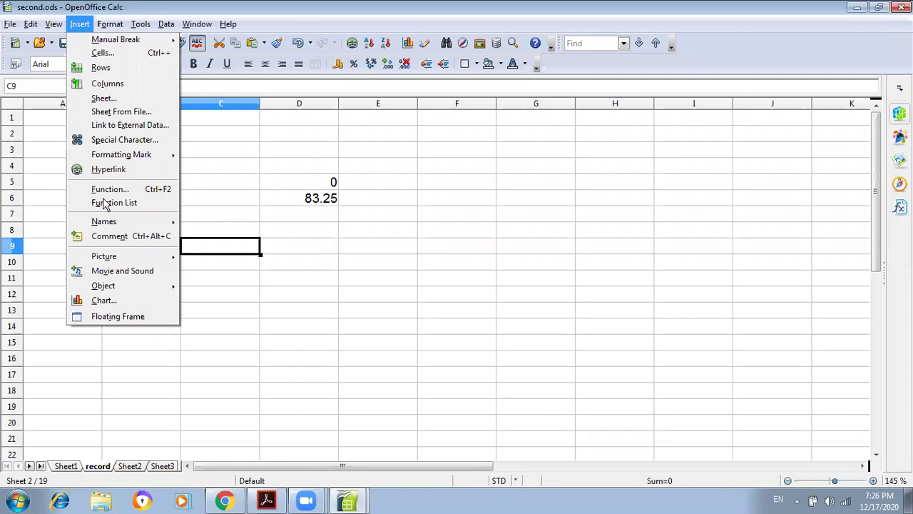
{"action": "left_click", "coordinate": [104, 169]}
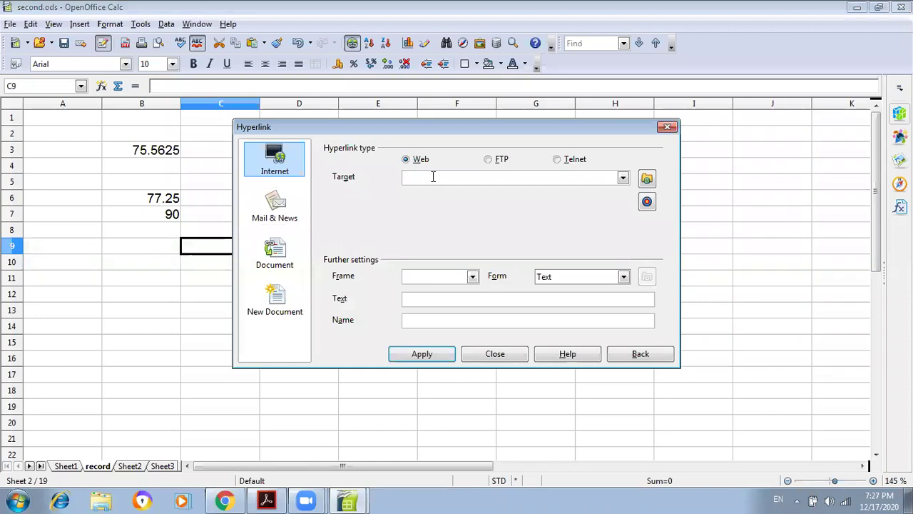
{"action": "key", "text": "ctrl+v"}
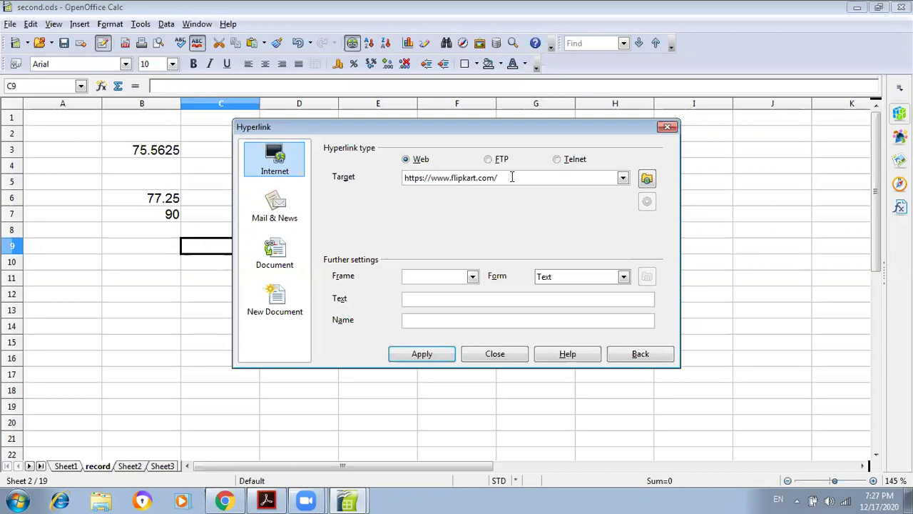
{"action": "left_click", "coordinate": [561, 280]}
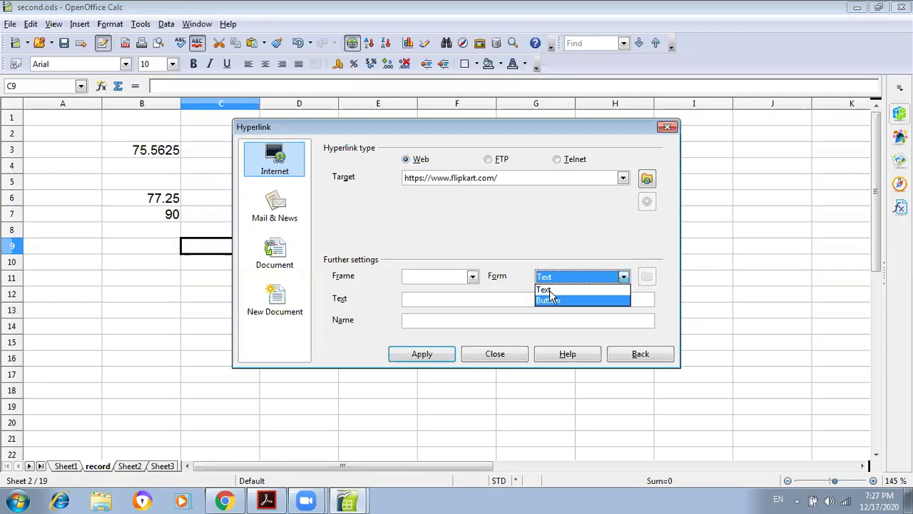
{"action": "left_click", "coordinate": [550, 290]}
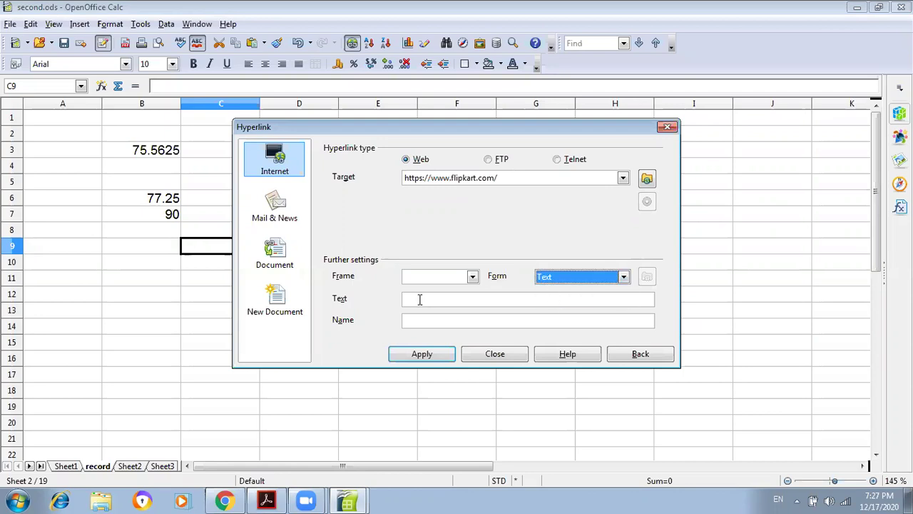
{"action": "left_click", "coordinate": [420, 300]}
{"action": "type", "text": "Click Here"}
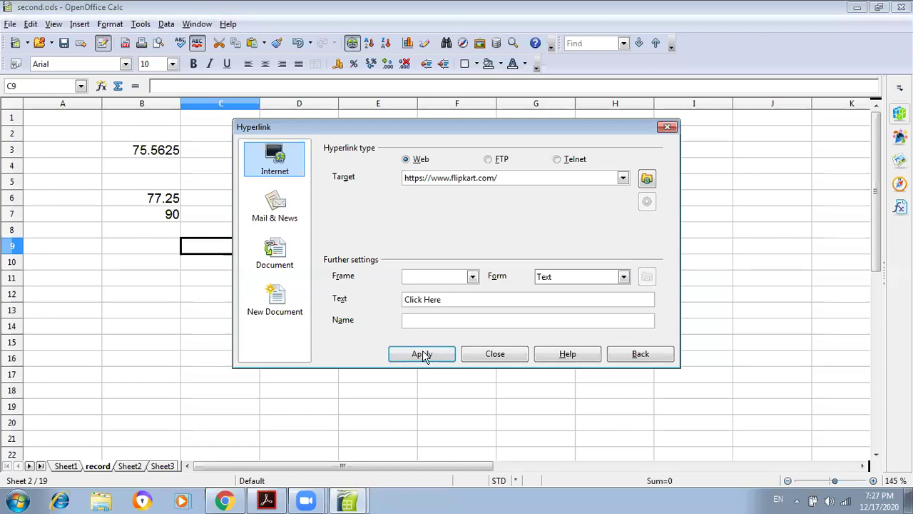
{"action": "left_click", "coordinate": [423, 353]}
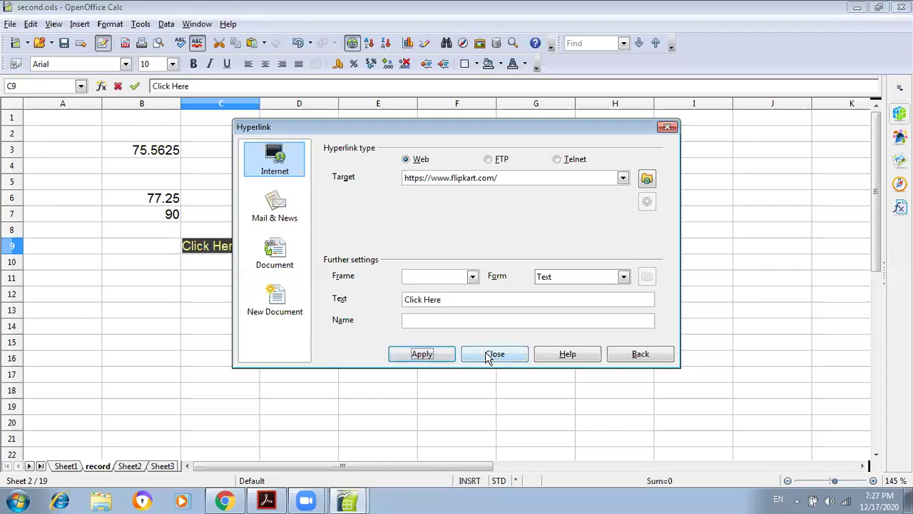
{"action": "left_click", "coordinate": [492, 354]}
{"action": "left_click", "coordinate": [350, 284]}
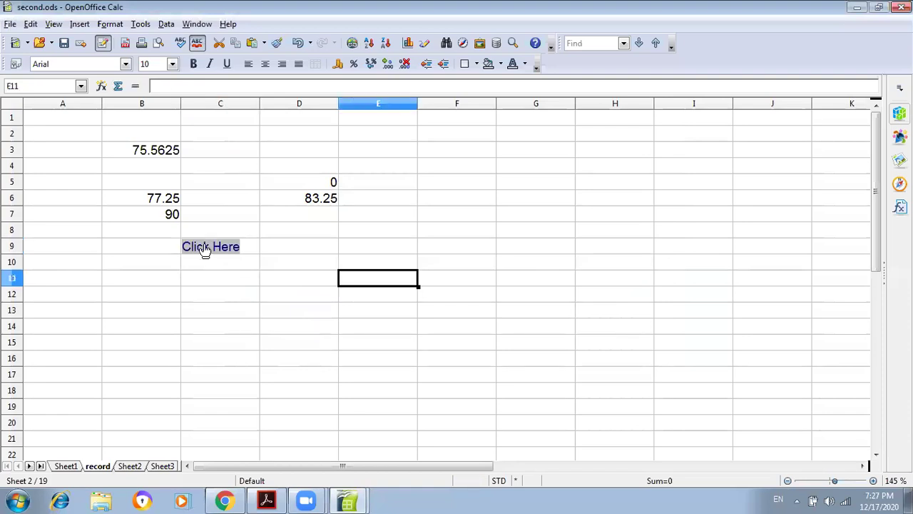
{"action": "mouse_move", "coordinate": [203, 254]}
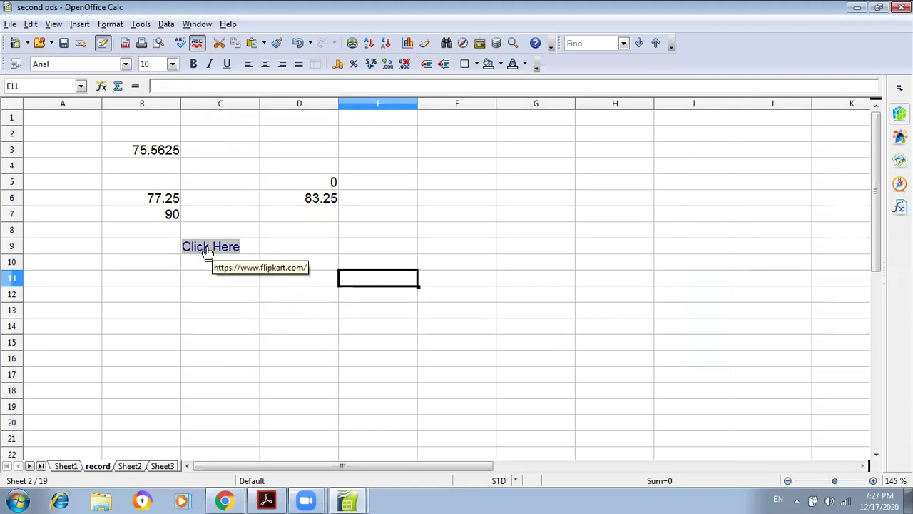
{"action": "left_click", "coordinate": [207, 250]}
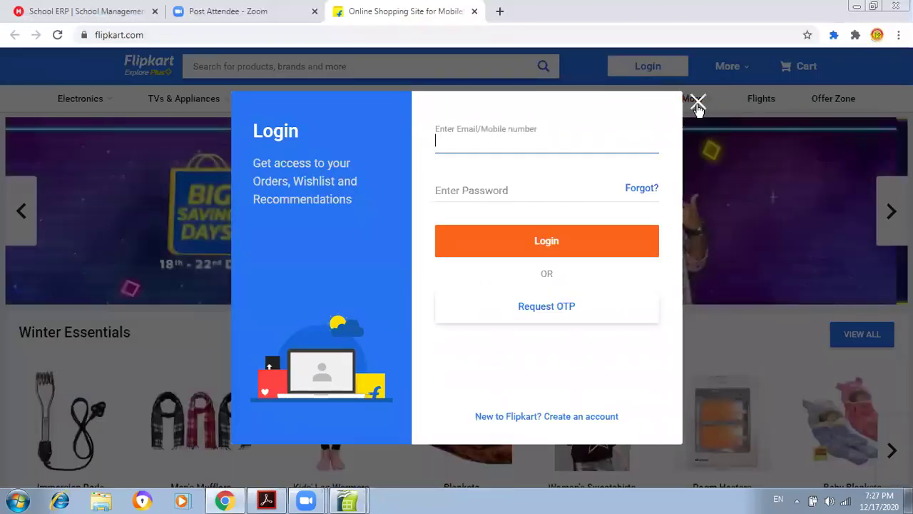
{"action": "left_click", "coordinate": [699, 107]}
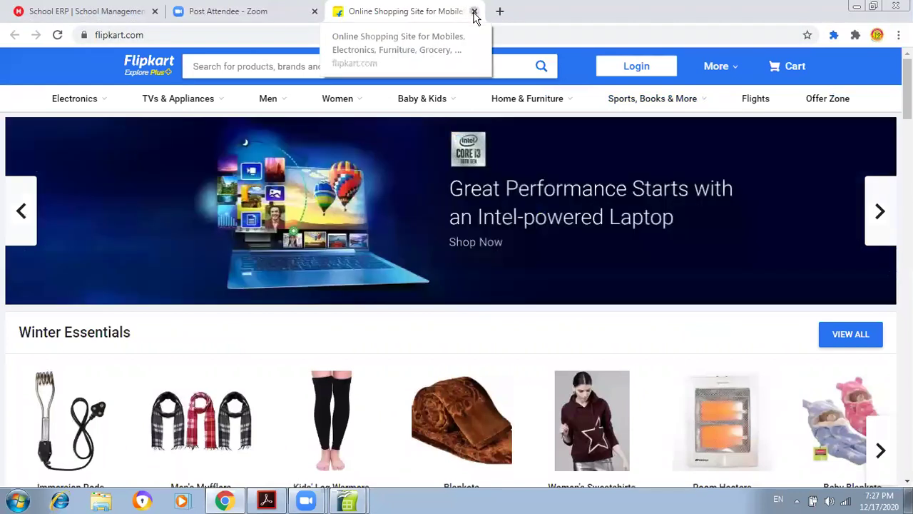
{"action": "left_click", "coordinate": [474, 13]}
{"action": "left_click", "coordinate": [352, 505]}
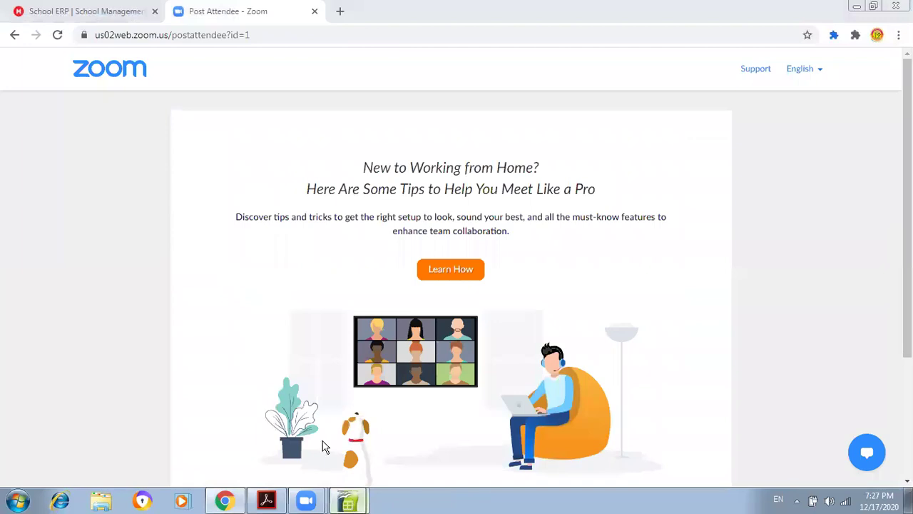
{"action": "left_click", "coordinate": [326, 447]}
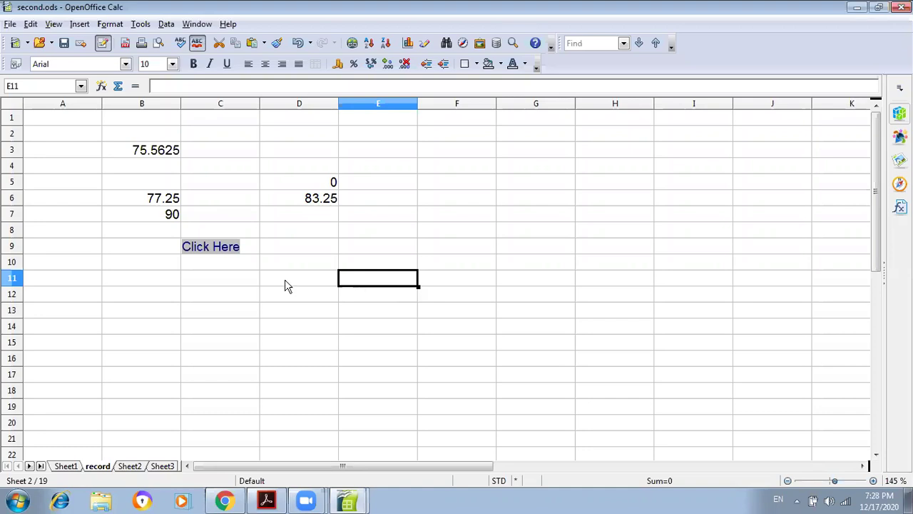
{"action": "left_click", "coordinate": [221, 284]}
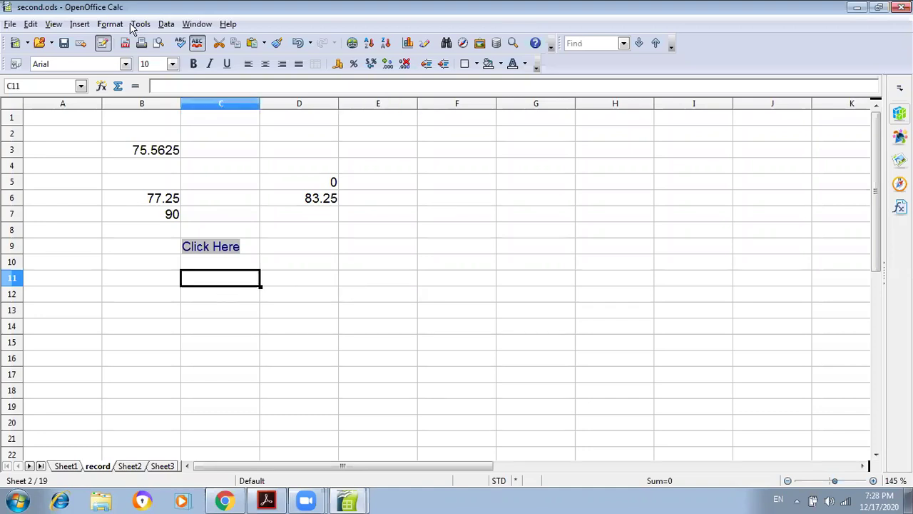
{"action": "left_click", "coordinate": [80, 24]}
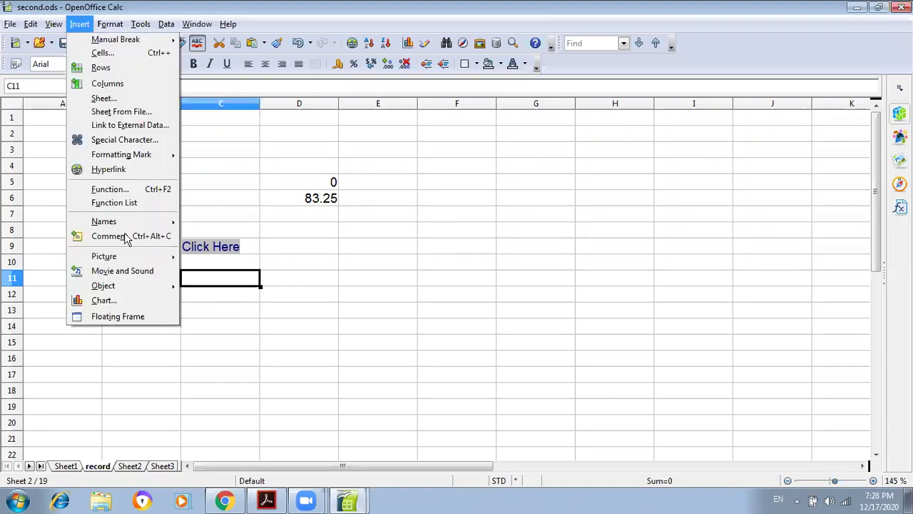
{"action": "left_click", "coordinate": [110, 171]}
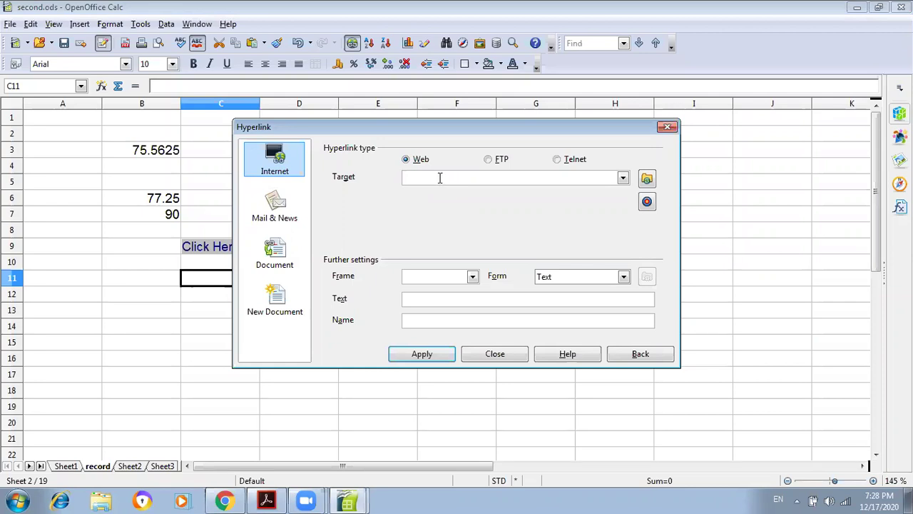
{"action": "key", "text": "ctrl+v"}
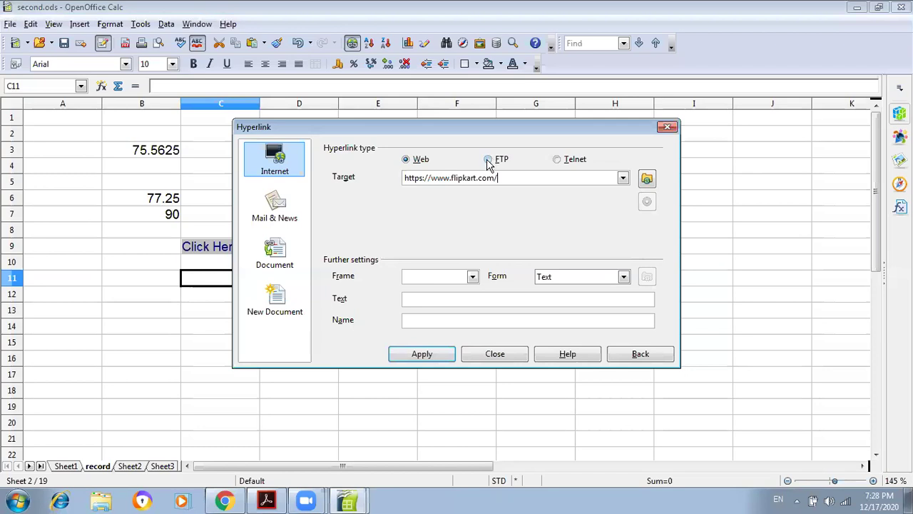
{"action": "left_click", "coordinate": [488, 160]}
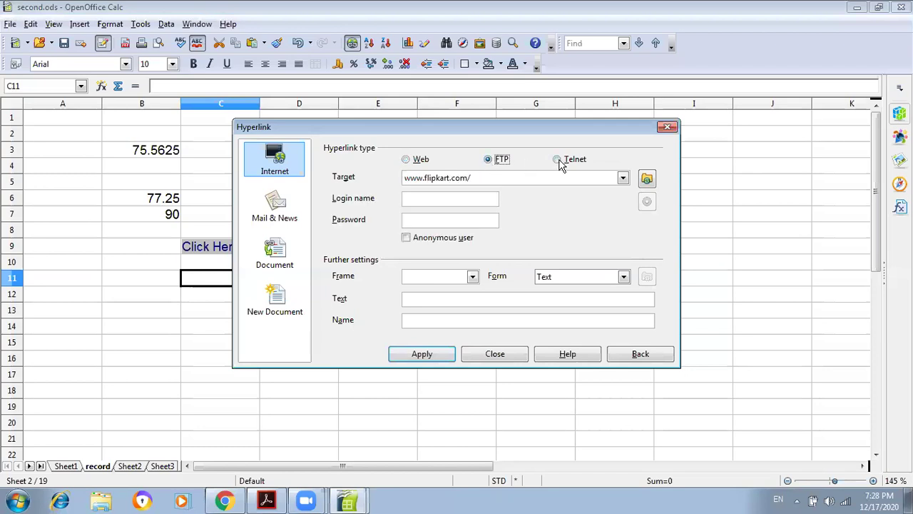
{"action": "left_click", "coordinate": [558, 161]}
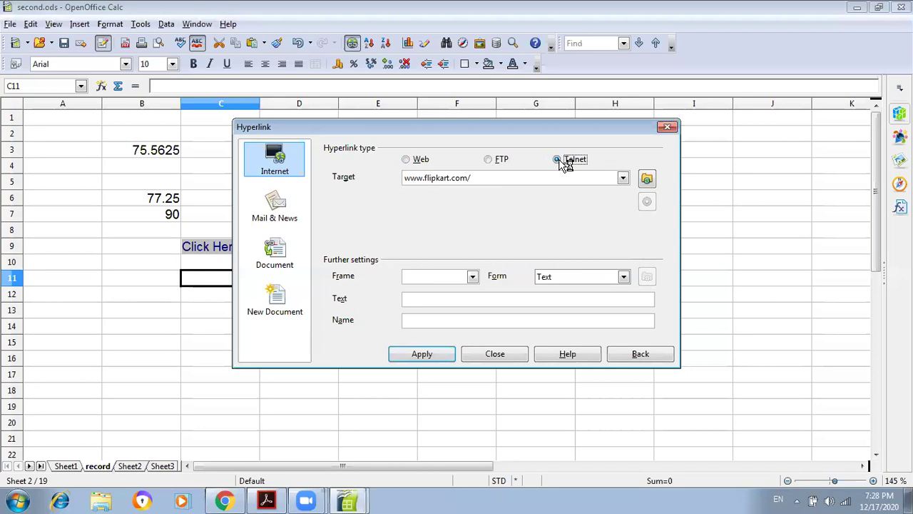
{"action": "left_click", "coordinate": [489, 160]}
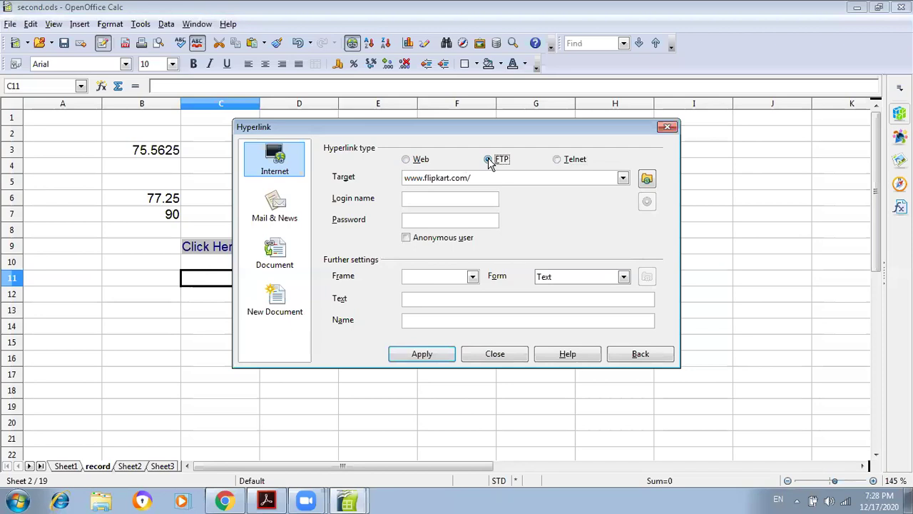
{"action": "left_click", "coordinate": [412, 162]}
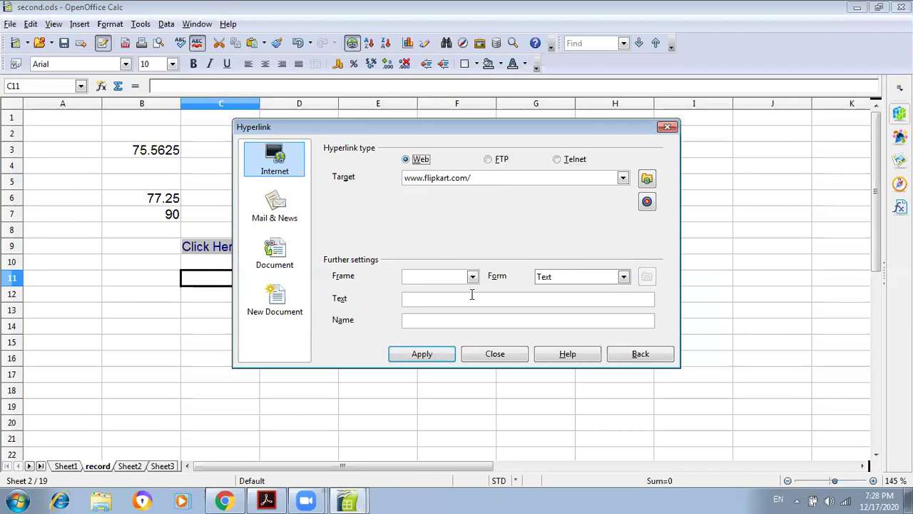
- Set the link form to Button with caption 'Click 2', apply it to C11, and close
{"action": "left_click", "coordinate": [562, 278]}
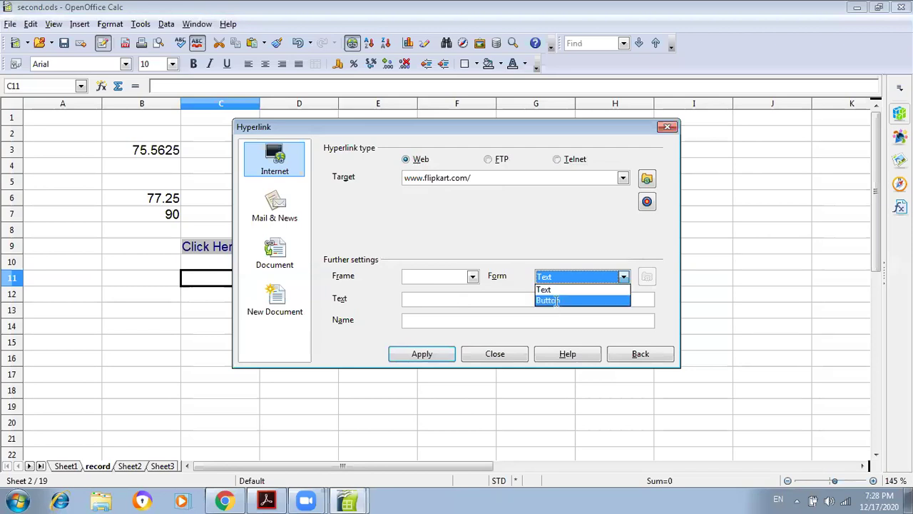
{"action": "left_click", "coordinate": [556, 300]}
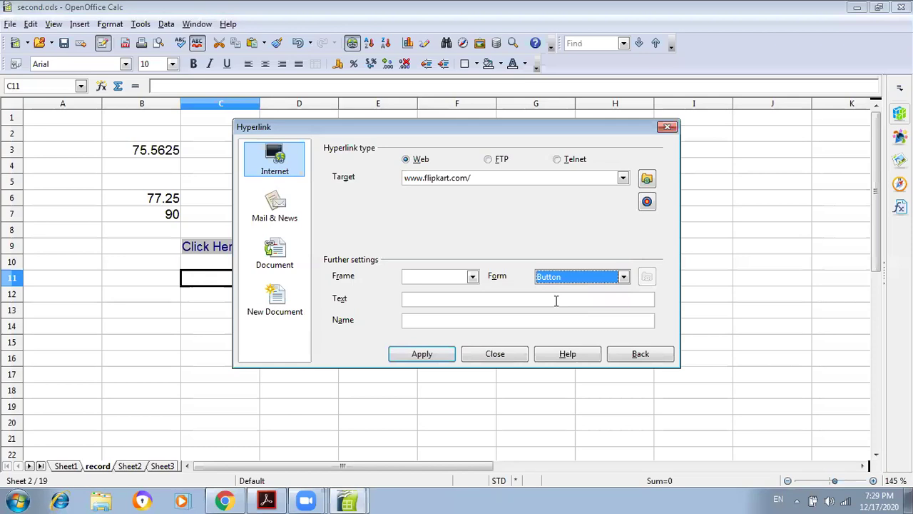
{"action": "left_click", "coordinate": [498, 305]}
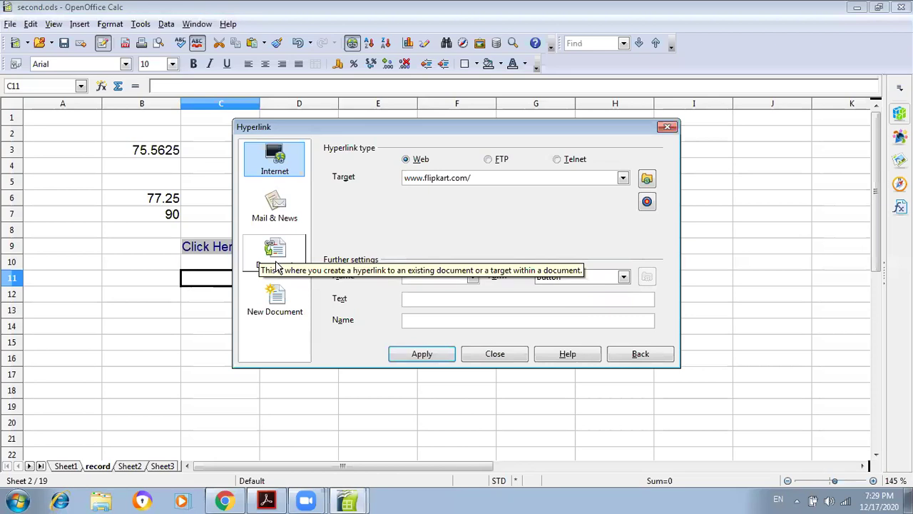
{"action": "type", "text": "Click 2"}
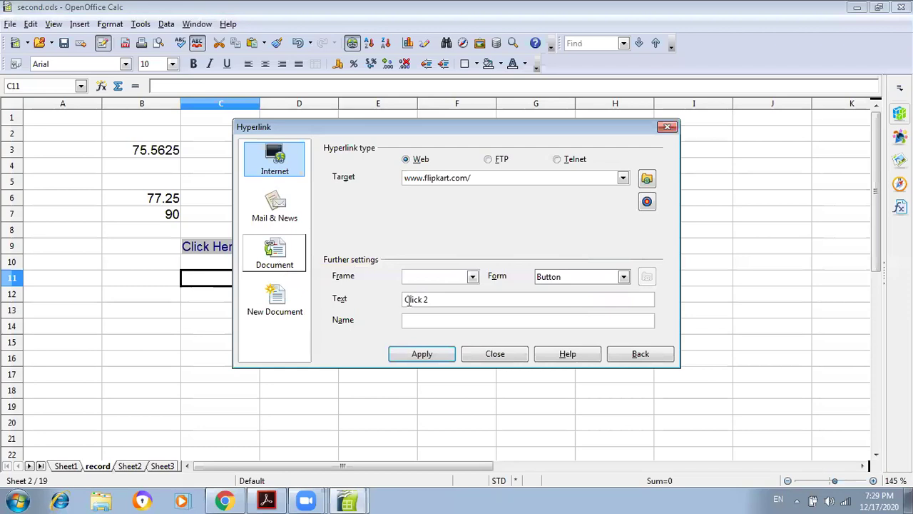
{"action": "left_click", "coordinate": [425, 356]}
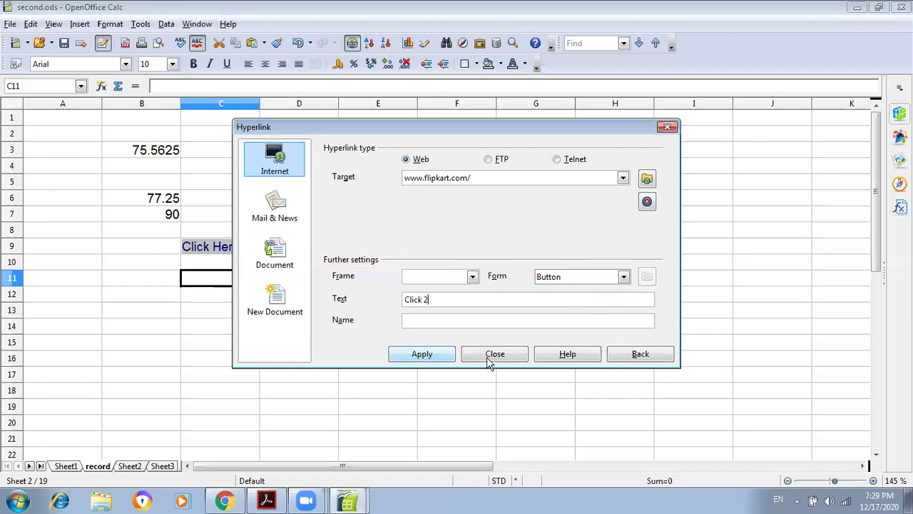
{"action": "left_click", "coordinate": [492, 355]}
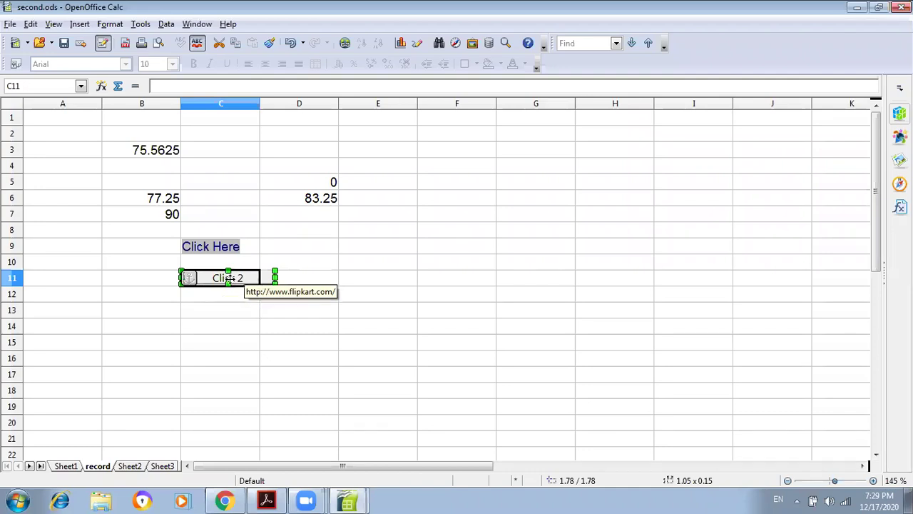
- Show the Form Controls toolbar and switch Design Mode off
{"action": "left_click", "coordinate": [61, 27]}
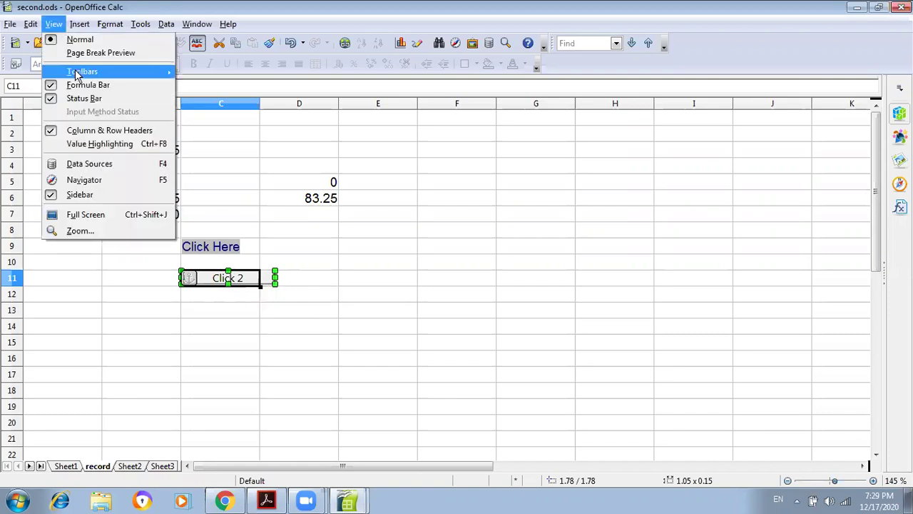
{"action": "mouse_move", "coordinate": [119, 71]}
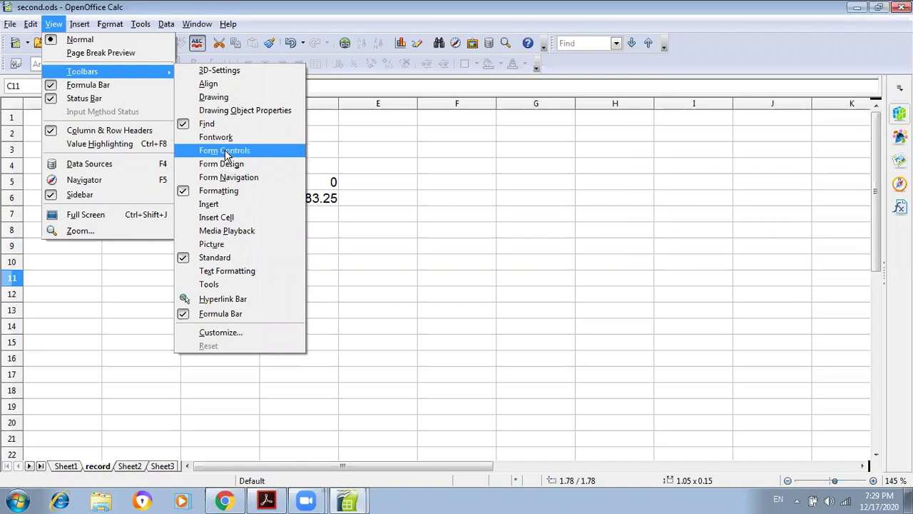
{"action": "left_click", "coordinate": [227, 152]}
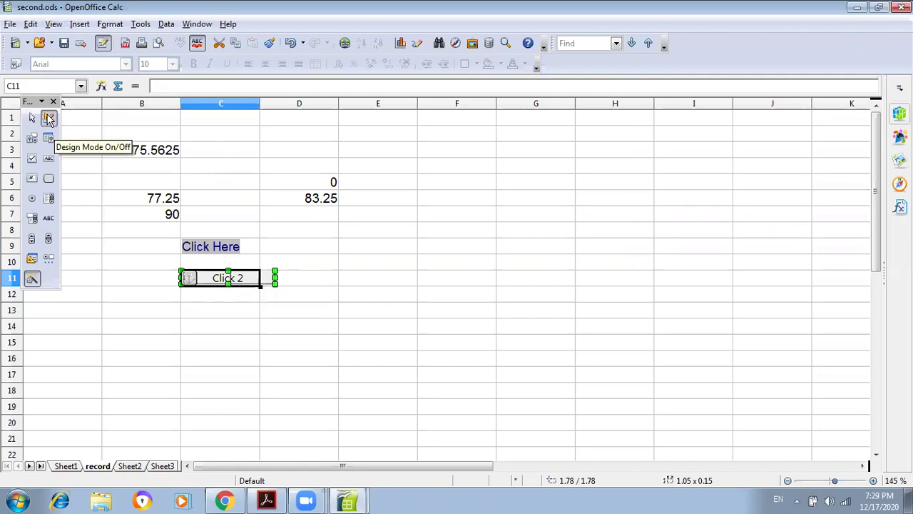
{"action": "left_click", "coordinate": [48, 119]}
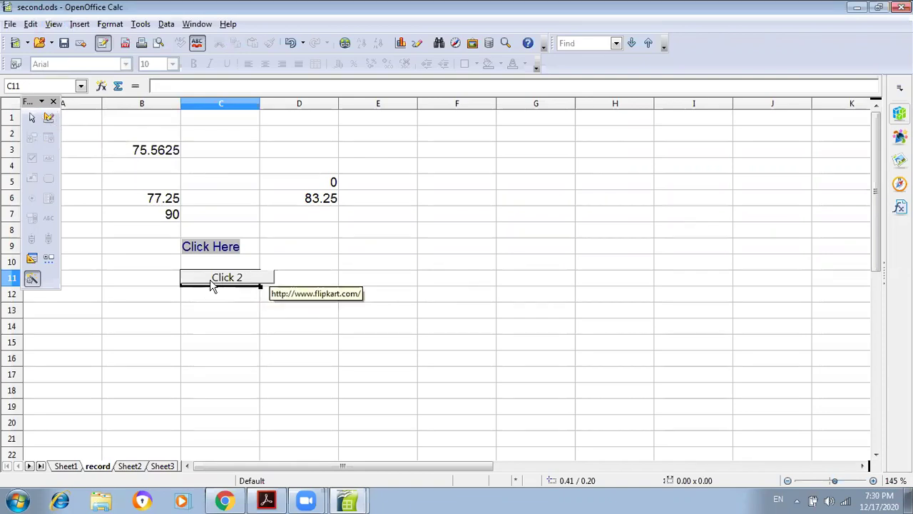
- Test the Click 2 button, close the Flipkart tab it opens, and return to second.ods
{"action": "left_click", "coordinate": [228, 280]}
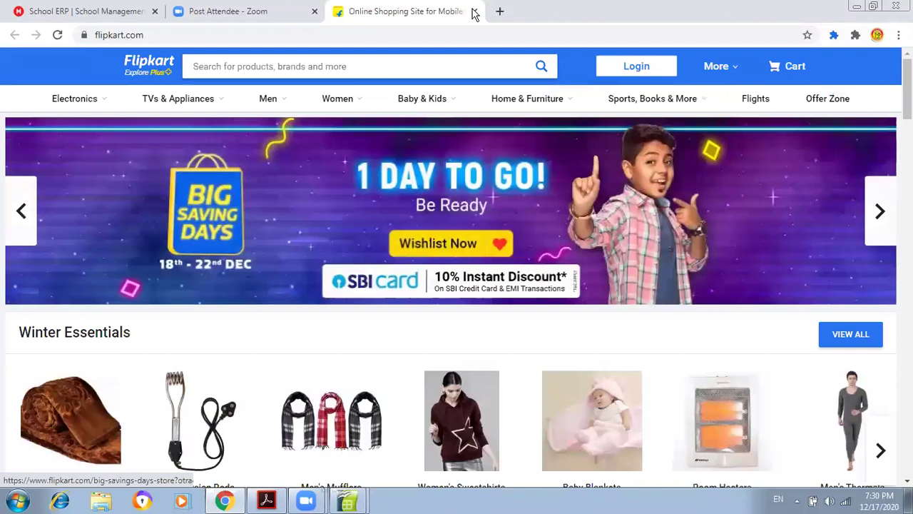
{"action": "left_click", "coordinate": [475, 12]}
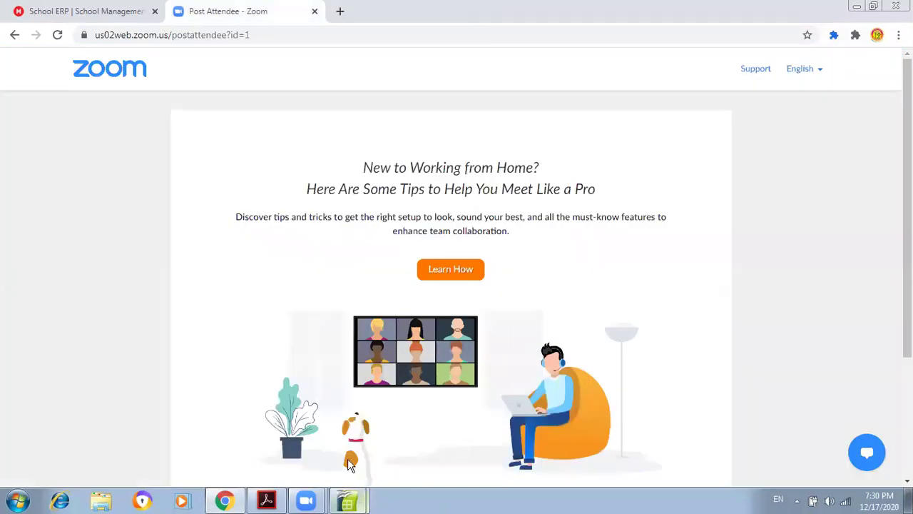
{"action": "mouse_move", "coordinate": [361, 504]}
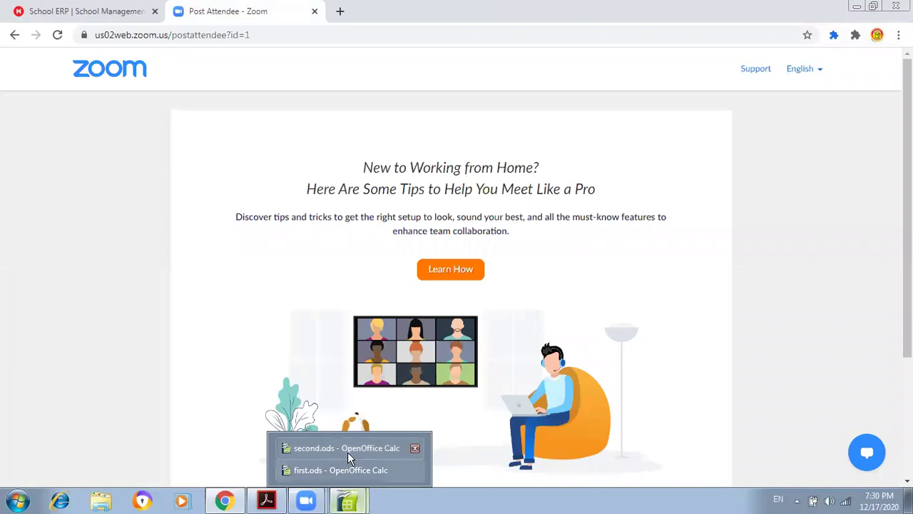
{"action": "left_click", "coordinate": [348, 452]}
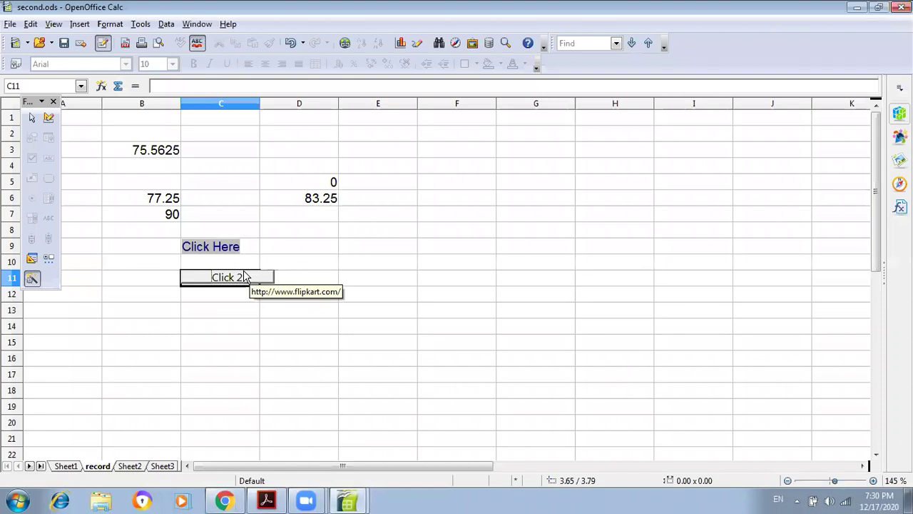
- Close the Form Controls toolbar and select cell C13
{"action": "left_click", "coordinate": [53, 103]}
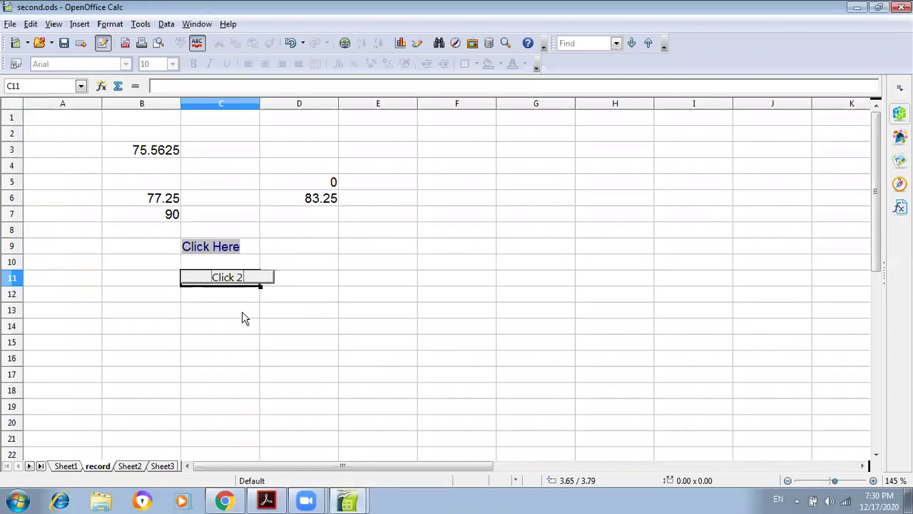
{"action": "left_click", "coordinate": [243, 318]}
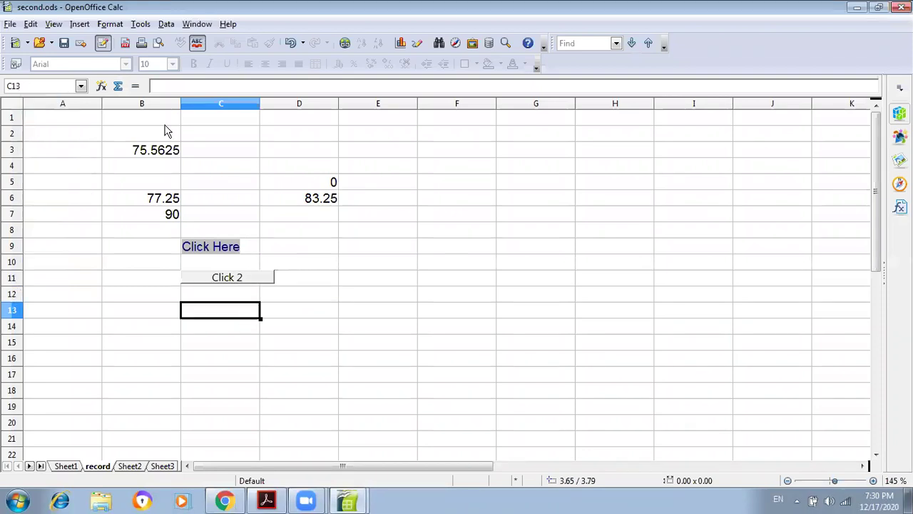
- Open Insert > Hyperlink for C13 and switch to the Mail & News link options
{"action": "left_click", "coordinate": [80, 24]}
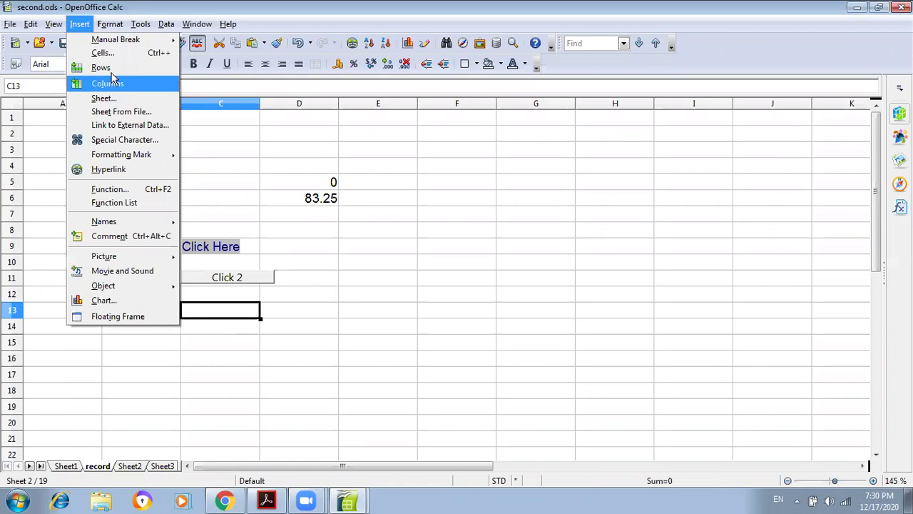
{"action": "left_click", "coordinate": [109, 170]}
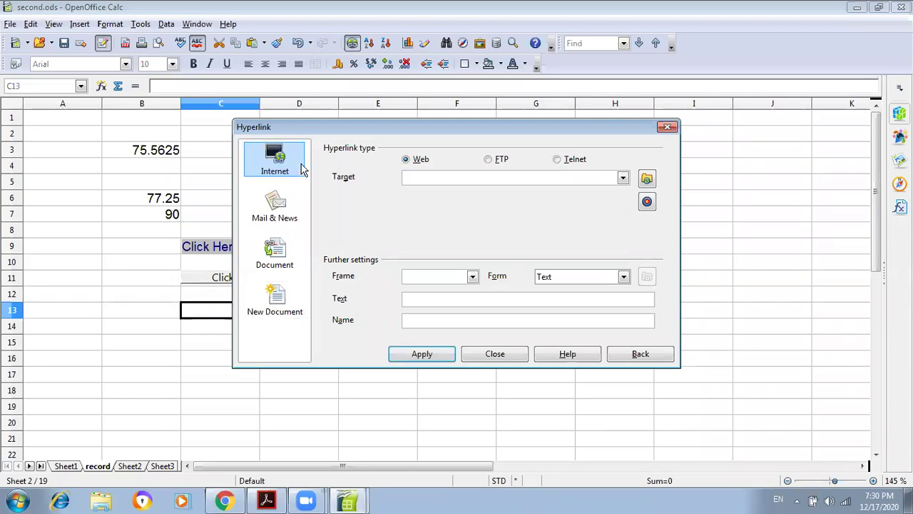
{"action": "left_click", "coordinate": [281, 211]}
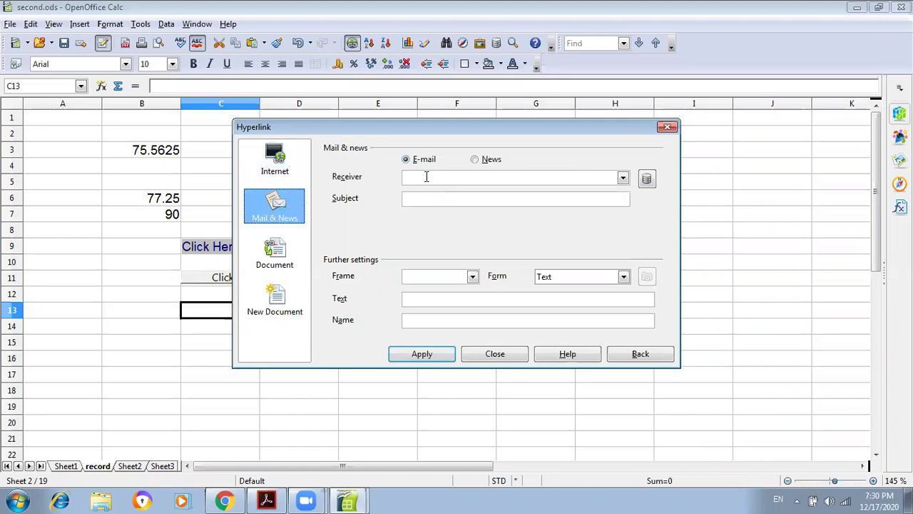
- Enter the recipient's e-mail address as the mail link's receiver, leaving the Form as Text
{"action": "left_click", "coordinate": [426, 177]}
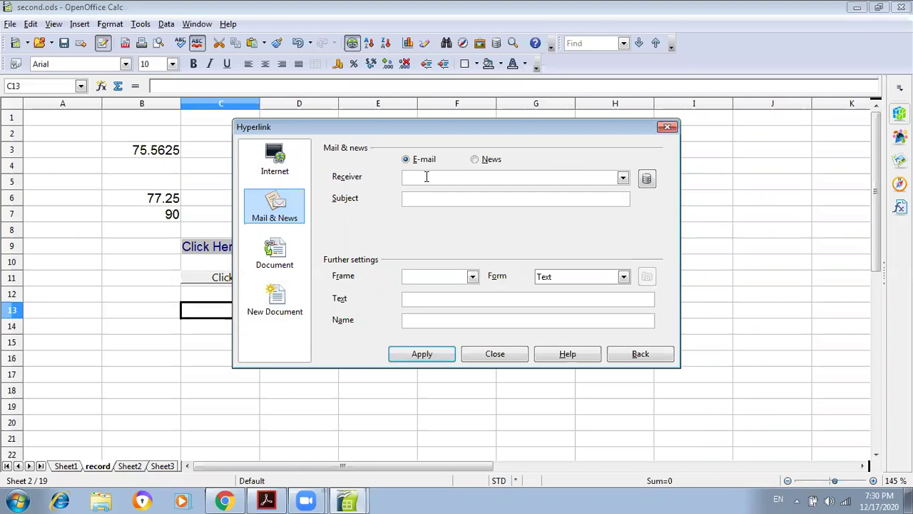
{"action": "left_click", "coordinate": [437, 199]}
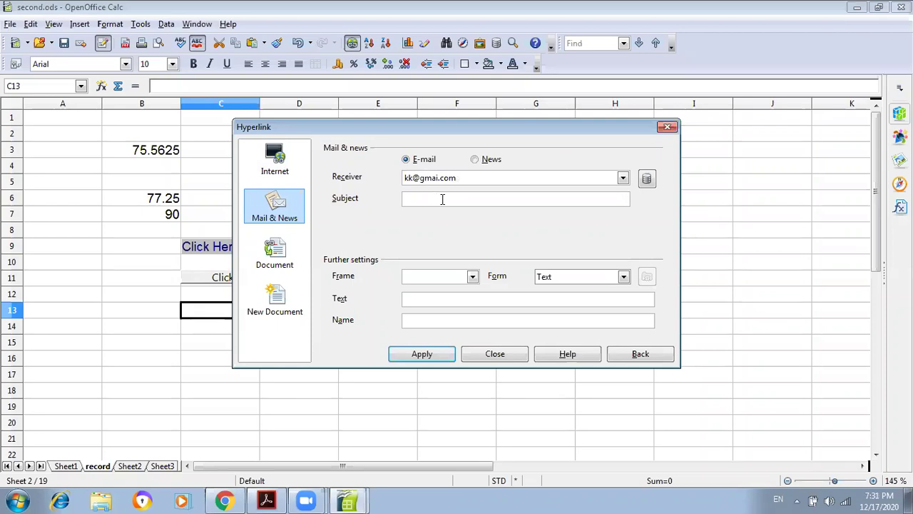
{"action": "left_click", "coordinate": [586, 278]}
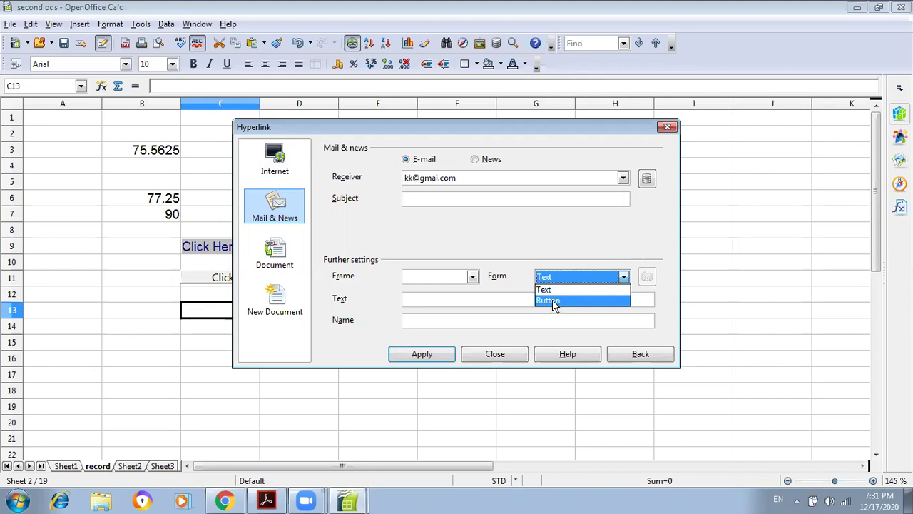
{"action": "left_click", "coordinate": [483, 298]}
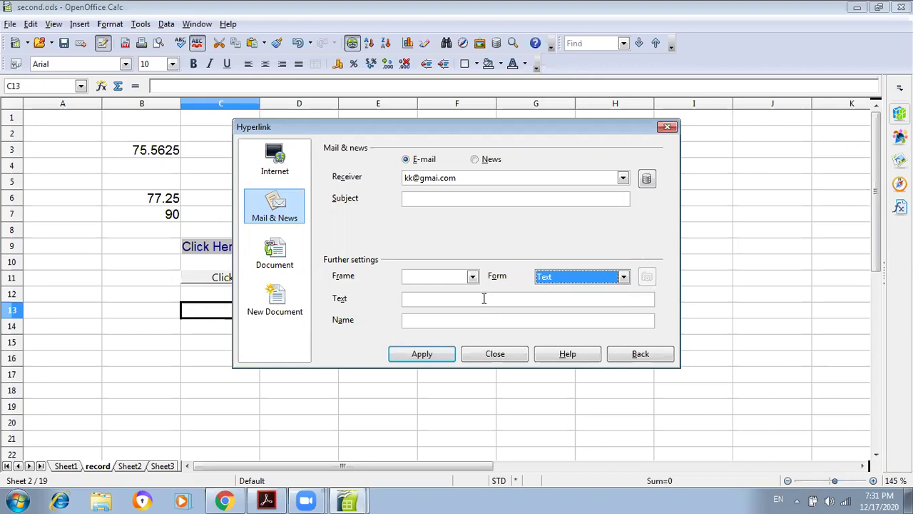
{"action": "left_click", "coordinate": [483, 299]}
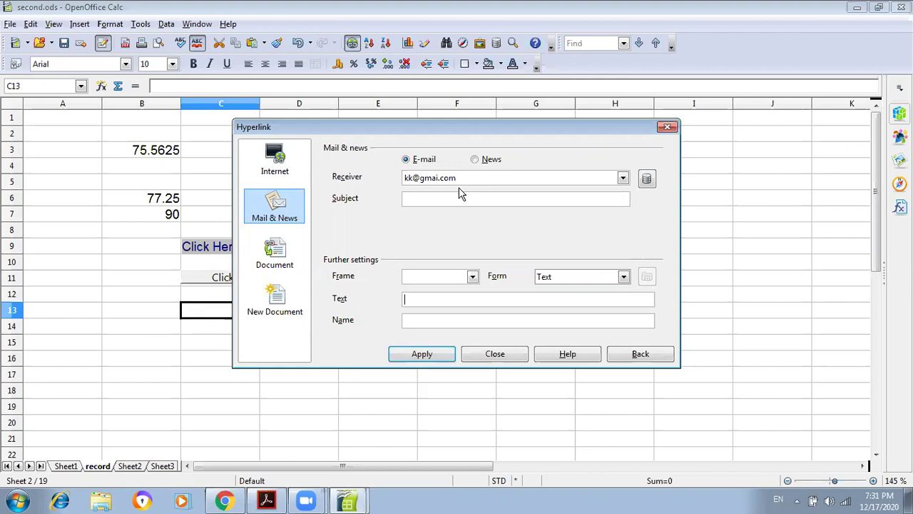
- Switch to the Document page and pick first.ods from the recent paths list
{"action": "left_click", "coordinate": [271, 261]}
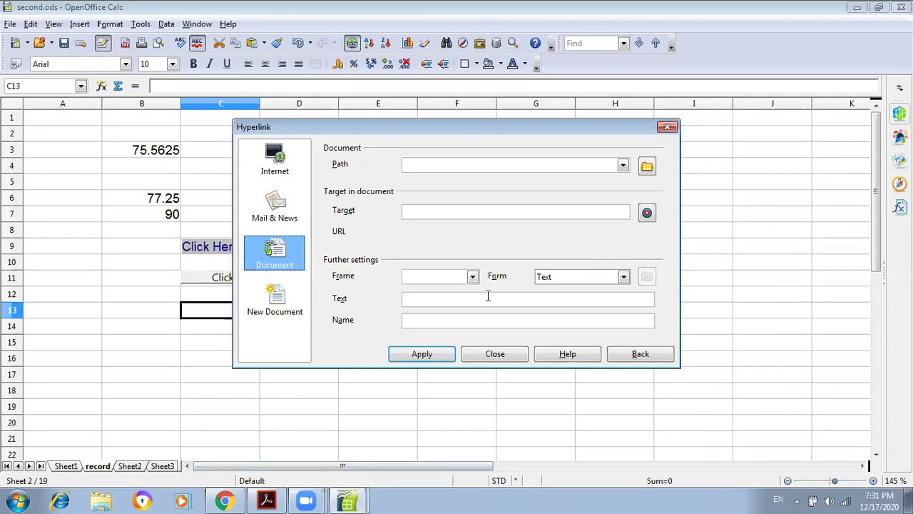
{"action": "left_click", "coordinate": [623, 166]}
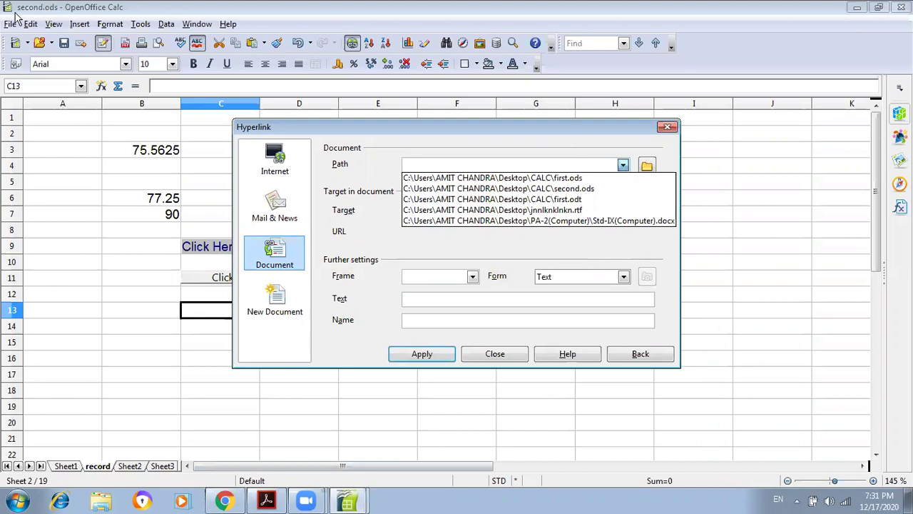
{"action": "left_click", "coordinate": [37, 13]}
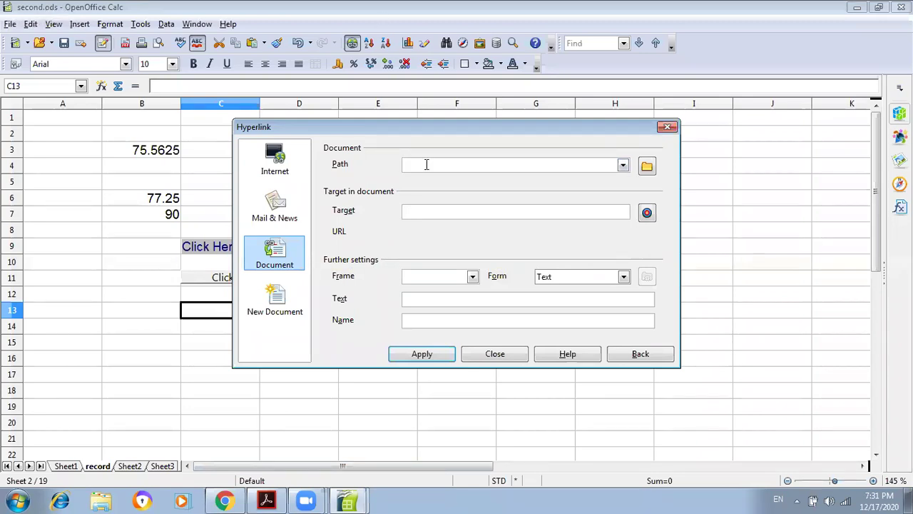
{"action": "left_click", "coordinate": [623, 166]}
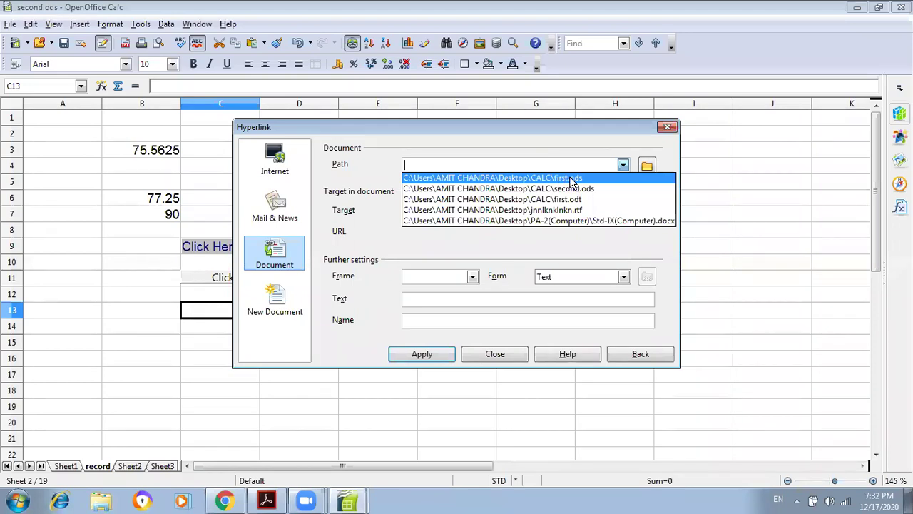
{"action": "left_click", "coordinate": [573, 178]}
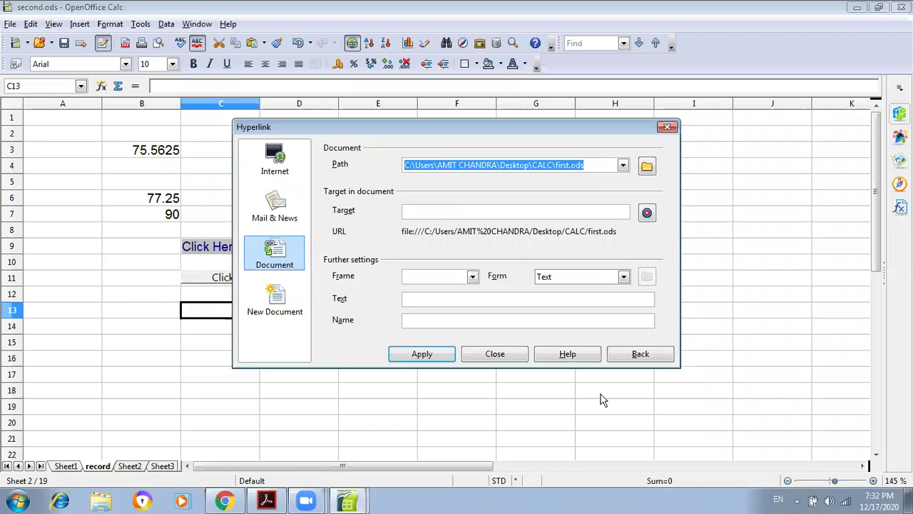
- Keep the Form as Text, enter 'Click3' as the link text, and apply it to C13
{"action": "left_click", "coordinate": [591, 277]}
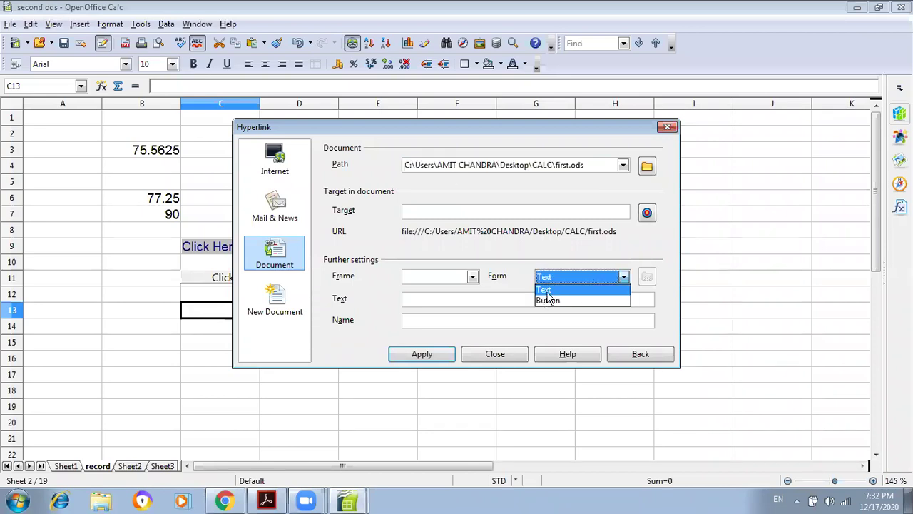
{"action": "left_click", "coordinate": [430, 304]}
{"action": "left_click", "coordinate": [431, 305]}
{"action": "type", "text": "Click3"}
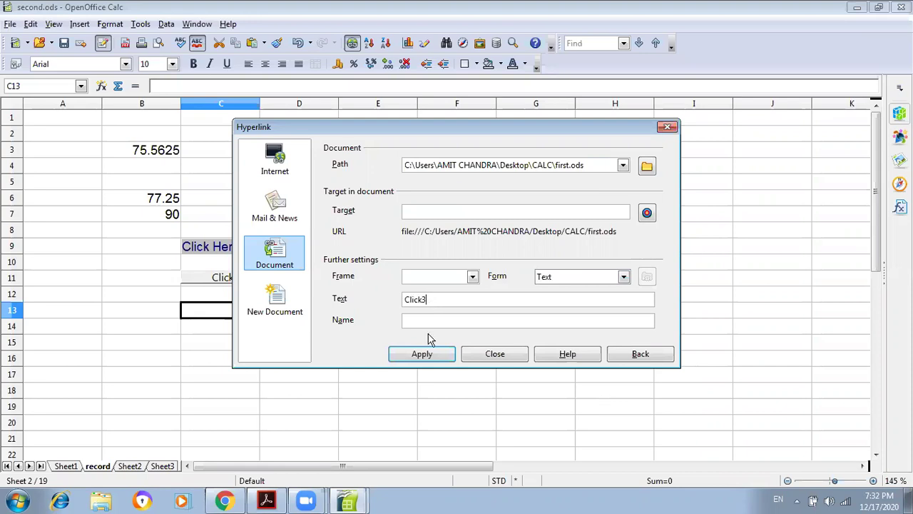
{"action": "left_click", "coordinate": [429, 353]}
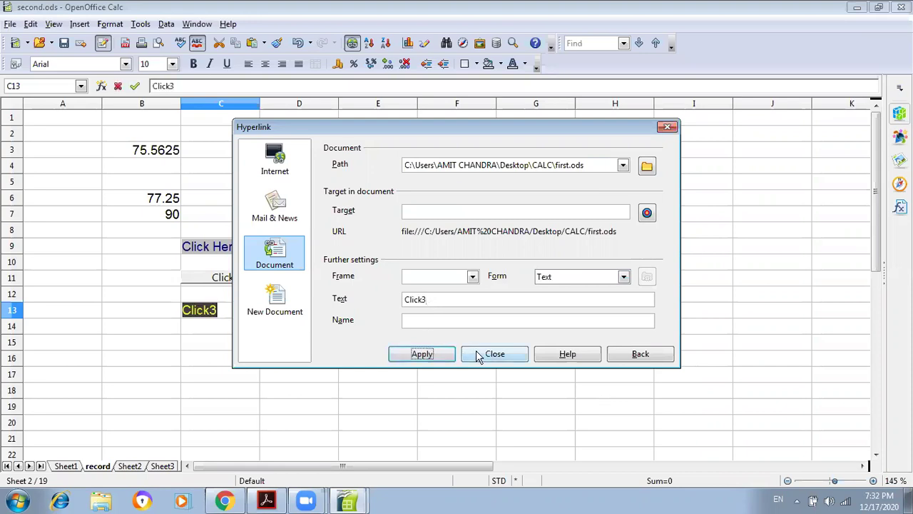
{"action": "left_click", "coordinate": [489, 354]}
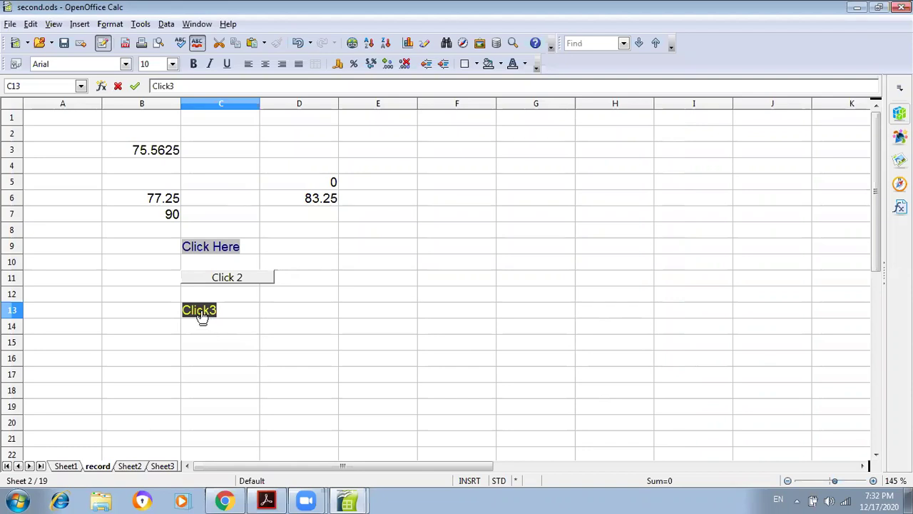
- Follow the Click3 link twice to confirm it opens first.ods, returning to second.ods each time
{"action": "left_click", "coordinate": [202, 314]}
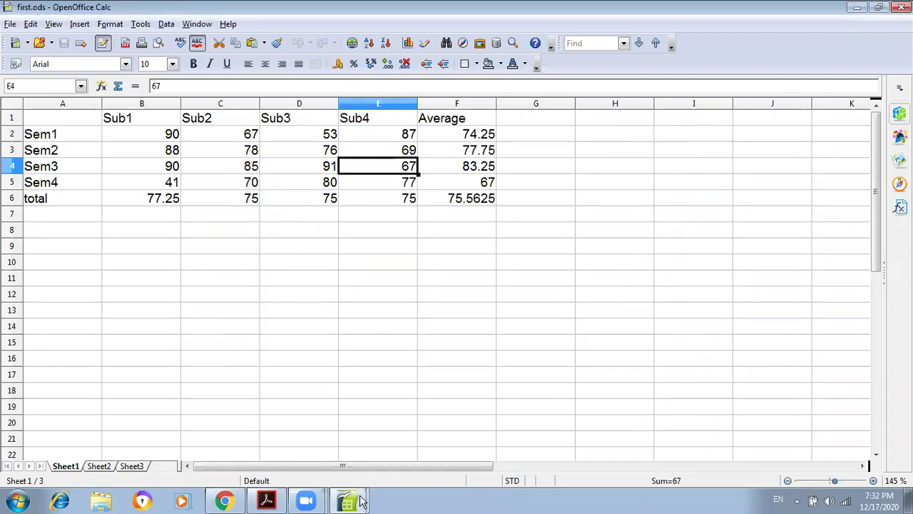
{"action": "mouse_move", "coordinate": [357, 500]}
{"action": "left_click", "coordinate": [353, 448]}
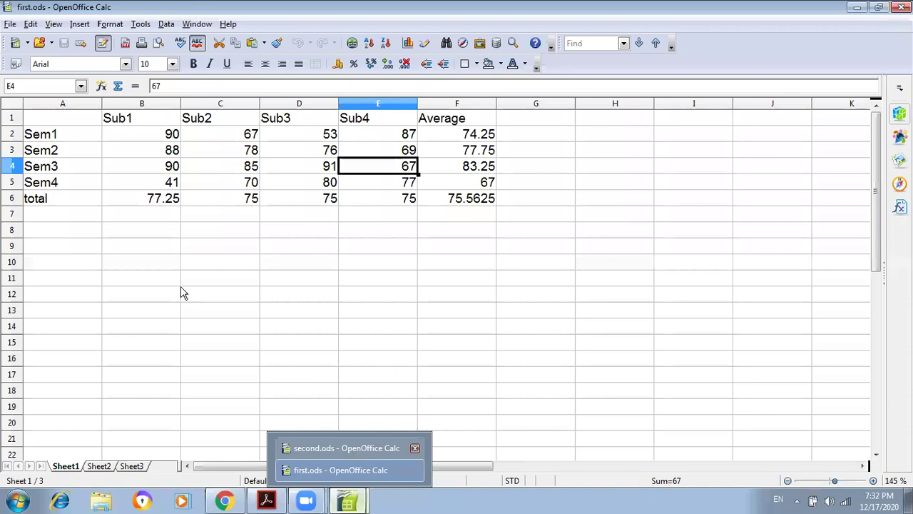
{"action": "left_click", "coordinate": [239, 343]}
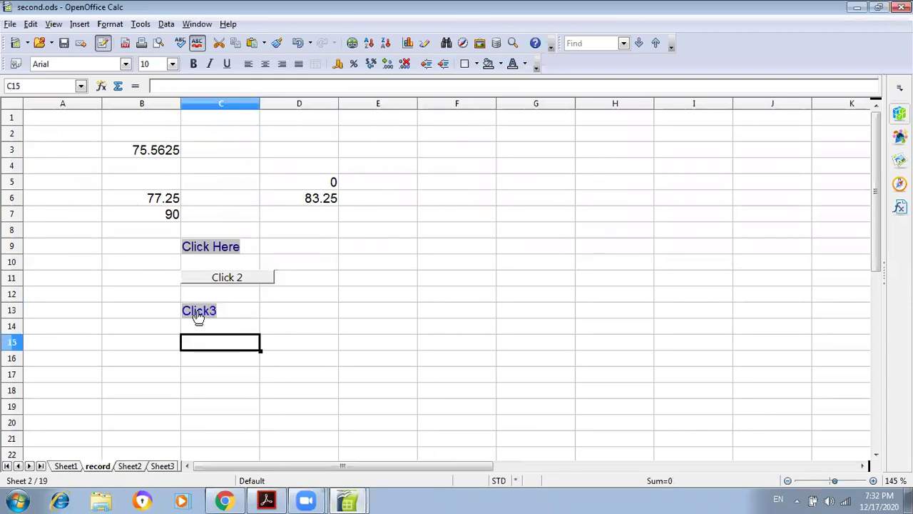
{"action": "left_click", "coordinate": [199, 314]}
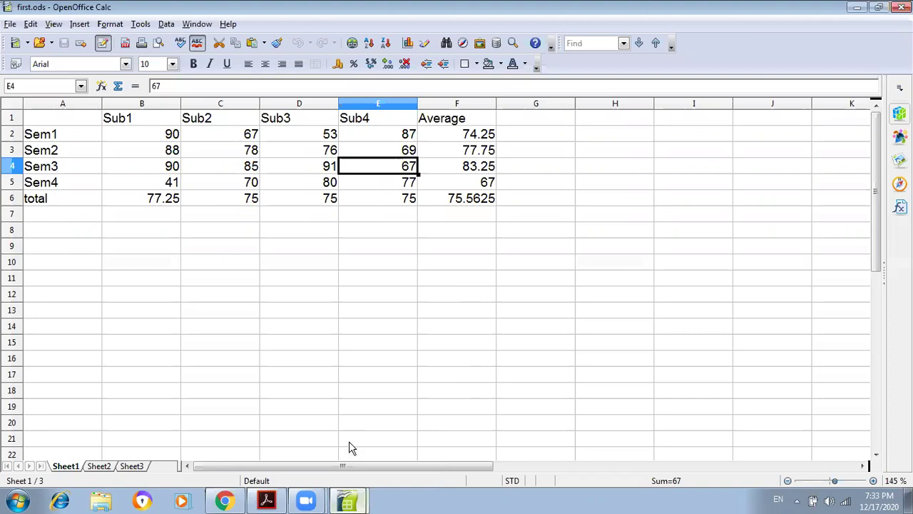
{"action": "left_click", "coordinate": [348, 501]}
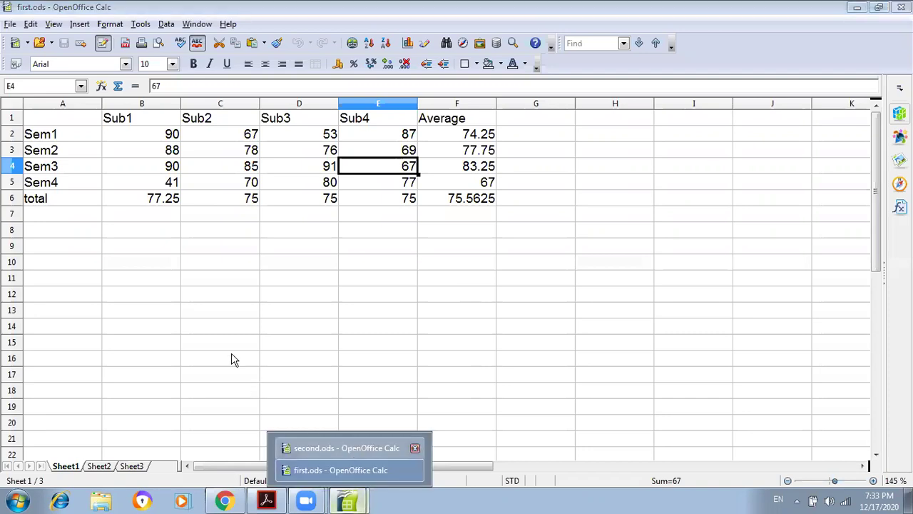
{"action": "left_click", "coordinate": [346, 448]}
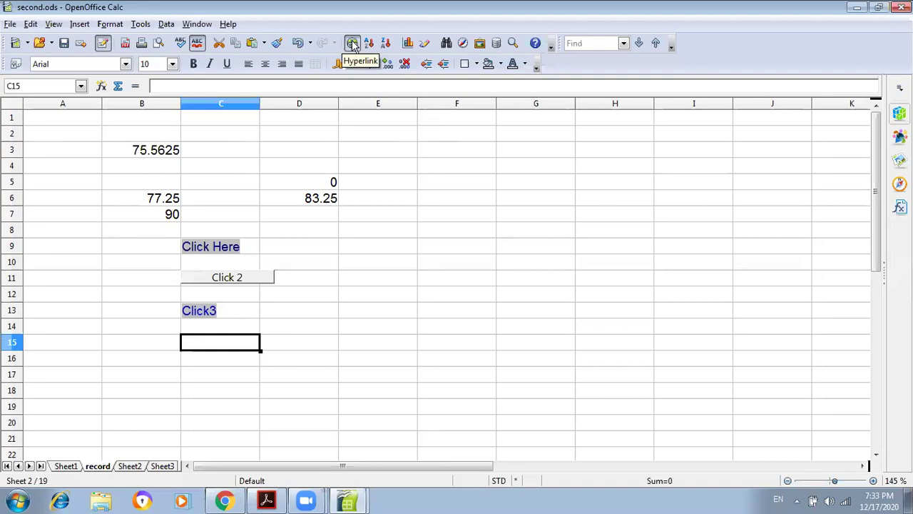
- Start a new hyperlink for C15 and open the Target in Document list
{"action": "left_click", "coordinate": [352, 43]}
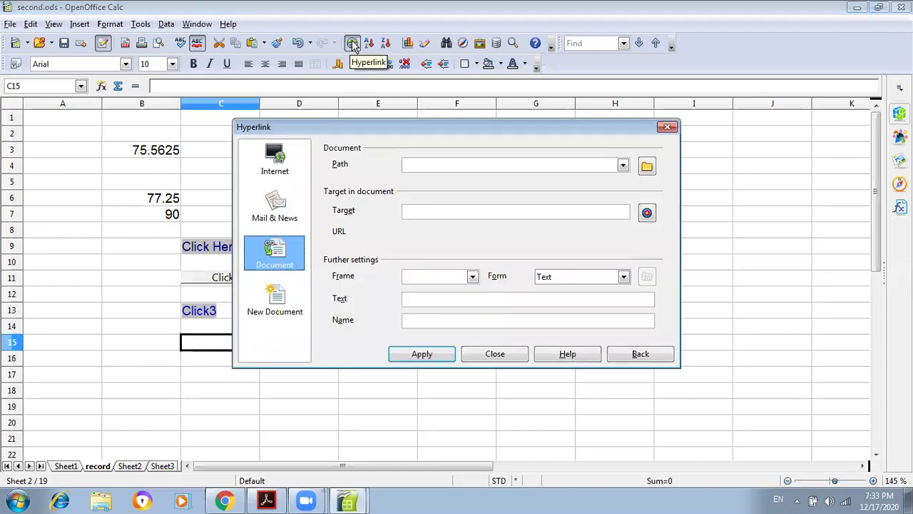
{"action": "left_click", "coordinate": [444, 208]}
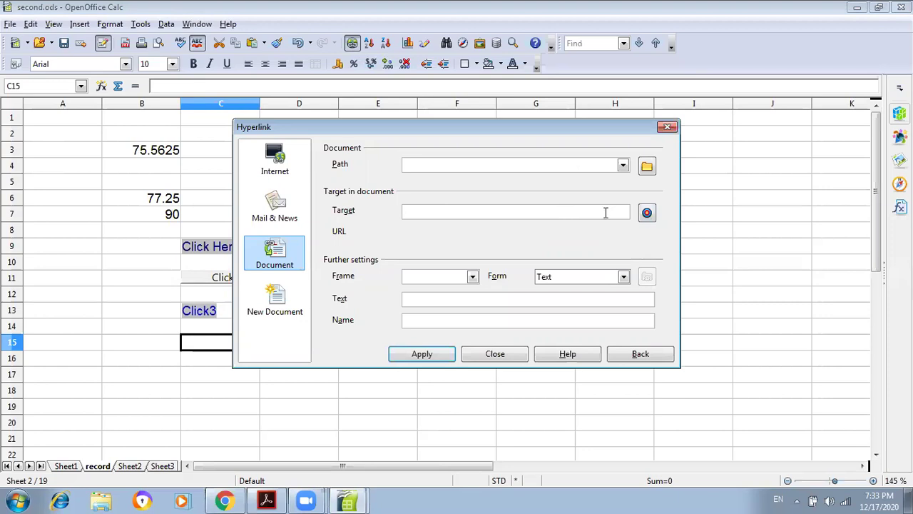
{"action": "left_click", "coordinate": [647, 214]}
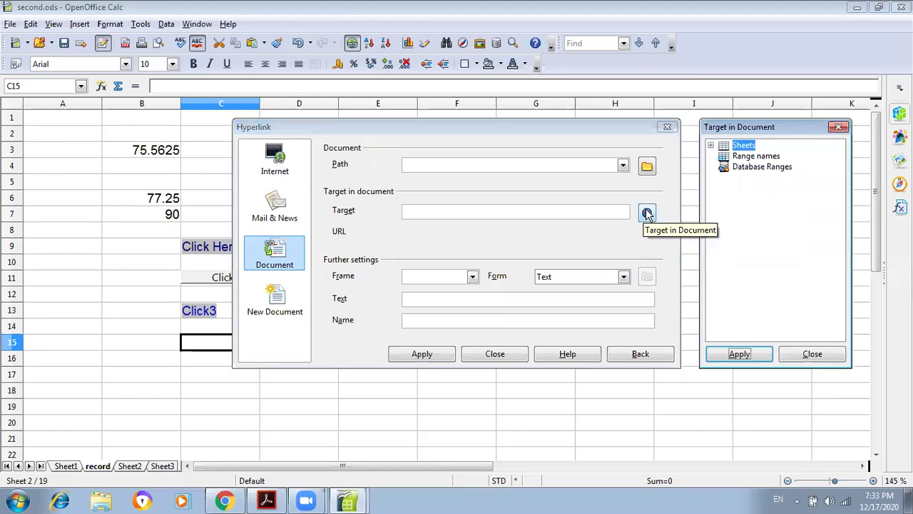
- Target Sheet1 (#Sheet1) from the sheet list, then begin typing 'Click' as the link text
{"action": "left_click", "coordinate": [711, 146]}
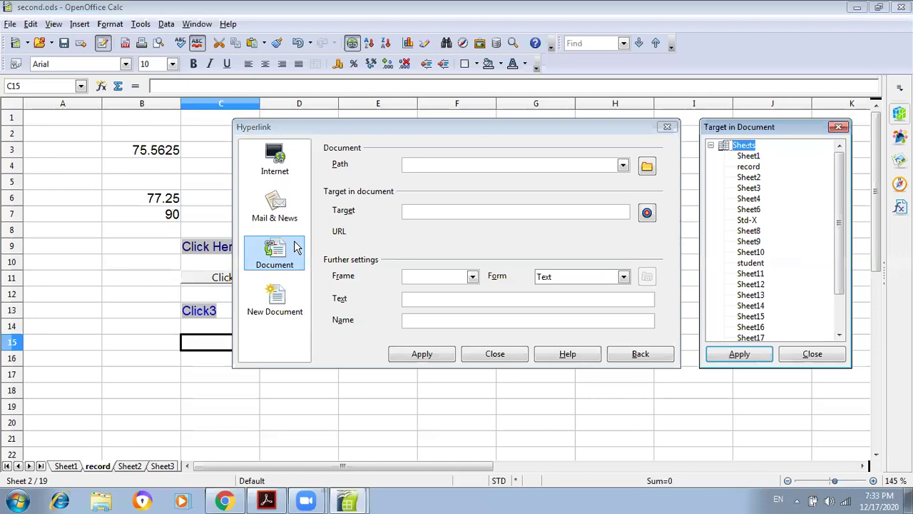
{"action": "left_click", "coordinate": [442, 168]}
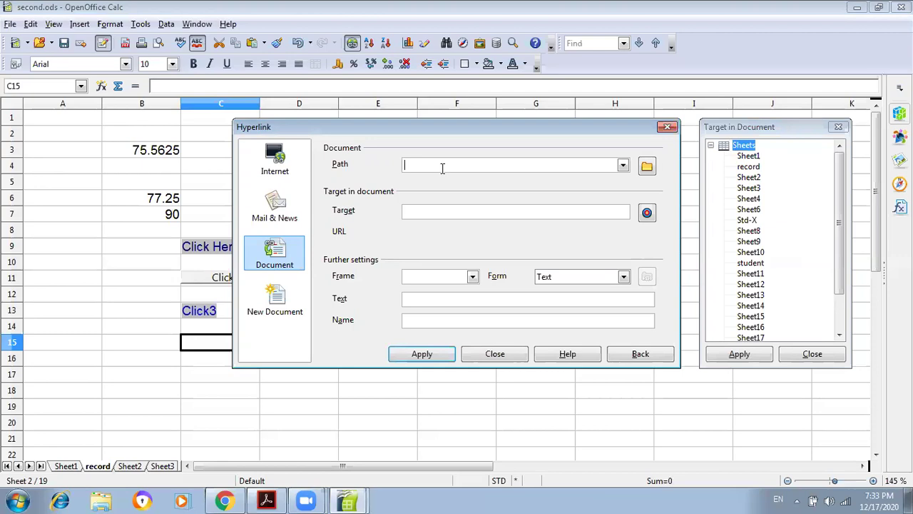
{"action": "left_click", "coordinate": [40, 466]}
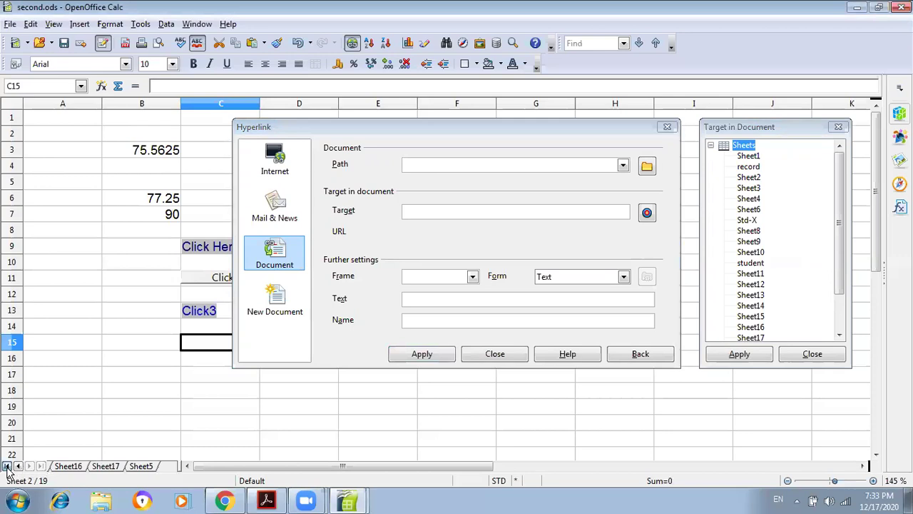
{"action": "left_click", "coordinate": [7, 466]}
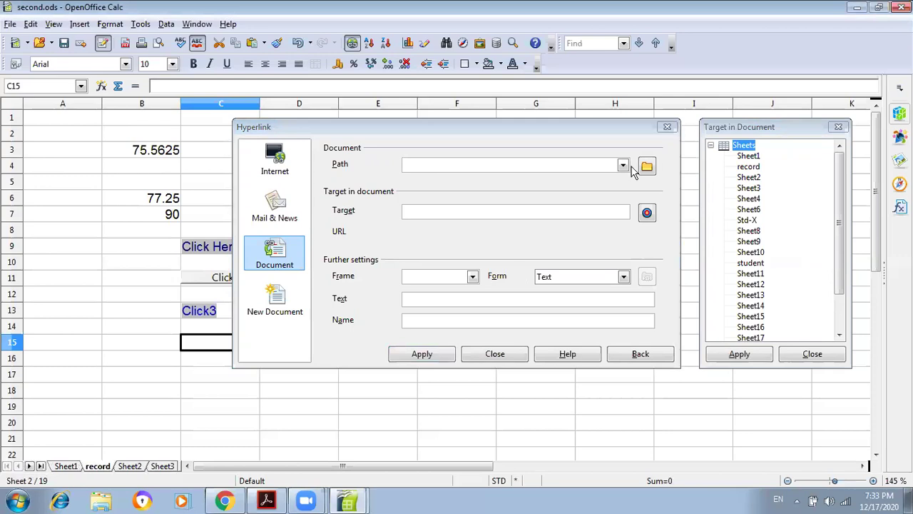
{"action": "left_click", "coordinate": [426, 214]}
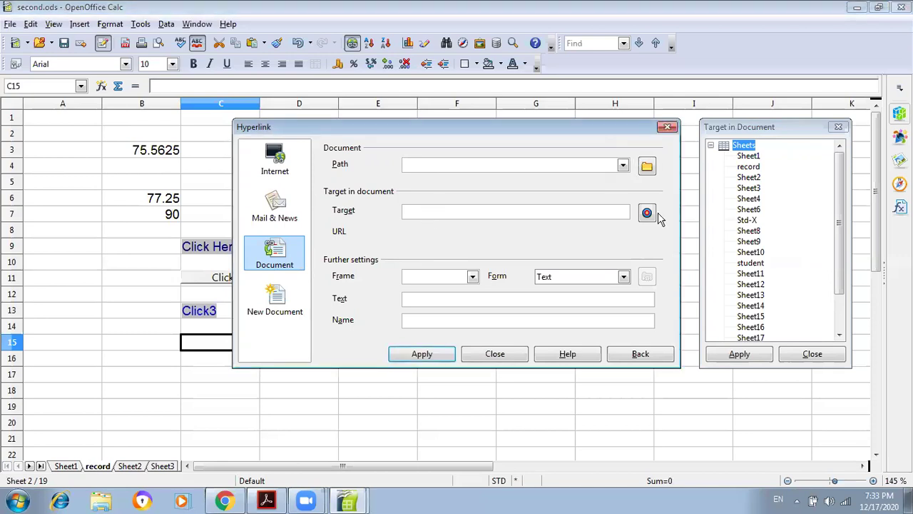
{"action": "left_click", "coordinate": [746, 157]}
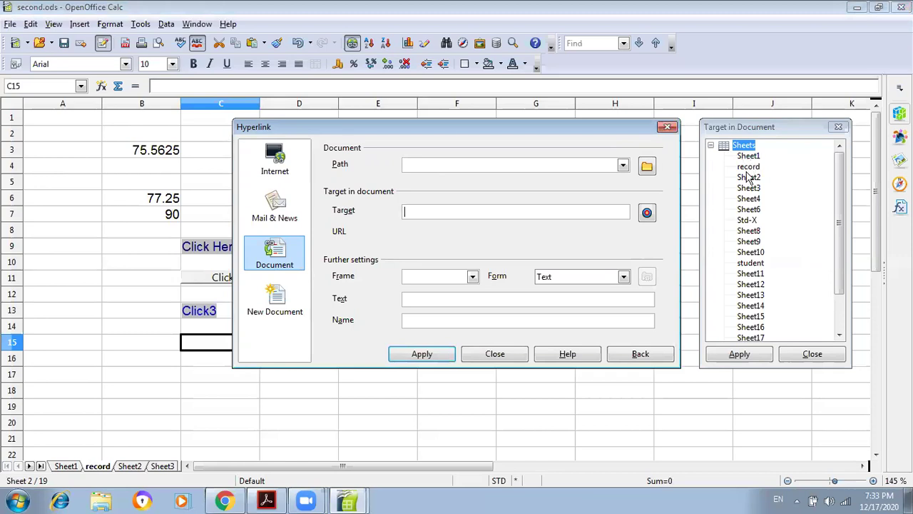
{"action": "left_click", "coordinate": [722, 356]}
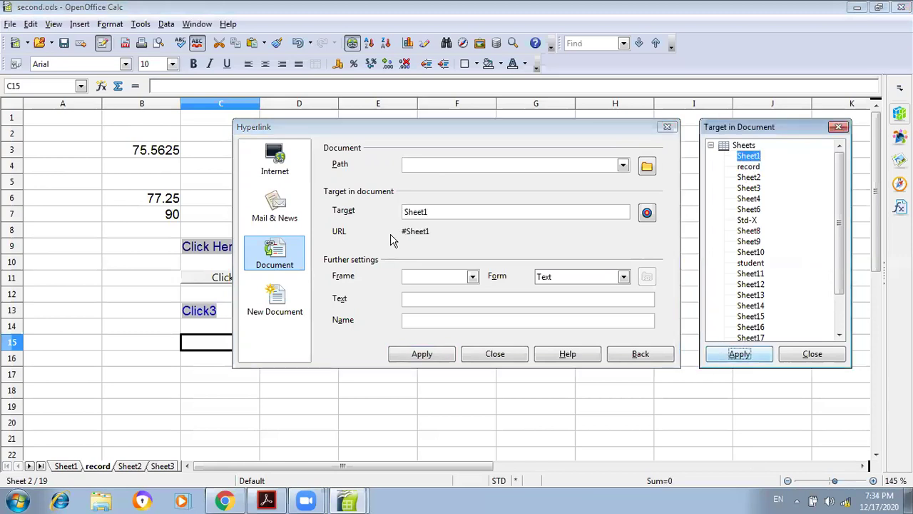
{"action": "left_click", "coordinate": [812, 354]}
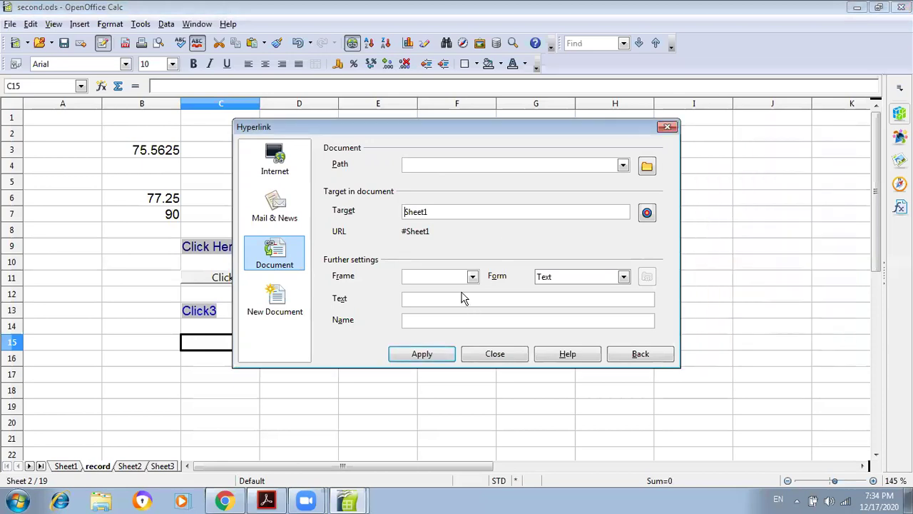
{"action": "left_click", "coordinate": [457, 298]}
{"action": "type", "text": "Click"}
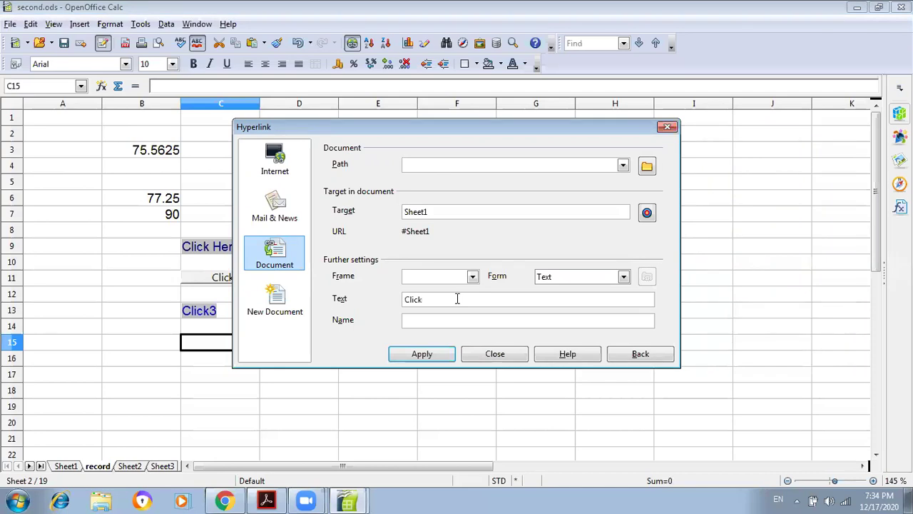